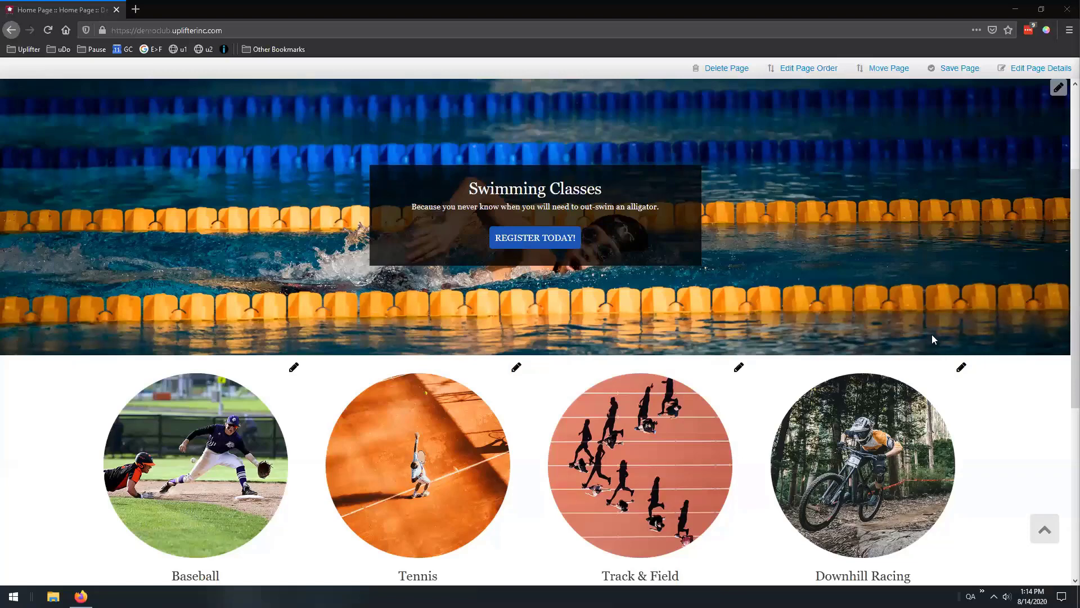
# Step: Open the my-test-page page listed under Templates in the site navigation
pyautogui.scroll(3, 931, 338)
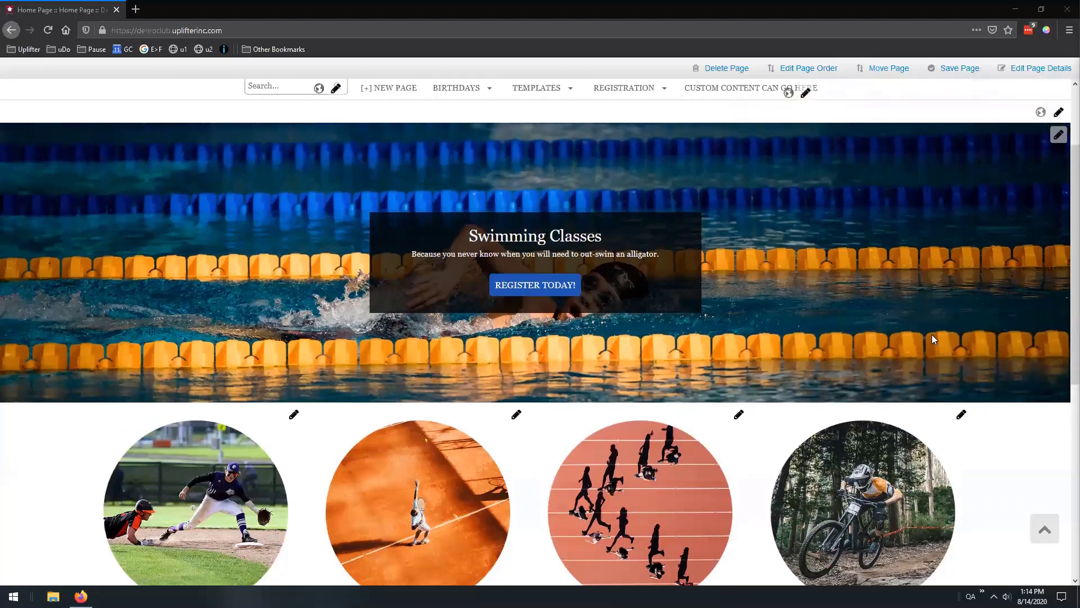
pyautogui.moveTo(471, 187)
pyautogui.moveTo(548, 184)
pyautogui.moveTo(541, 217)
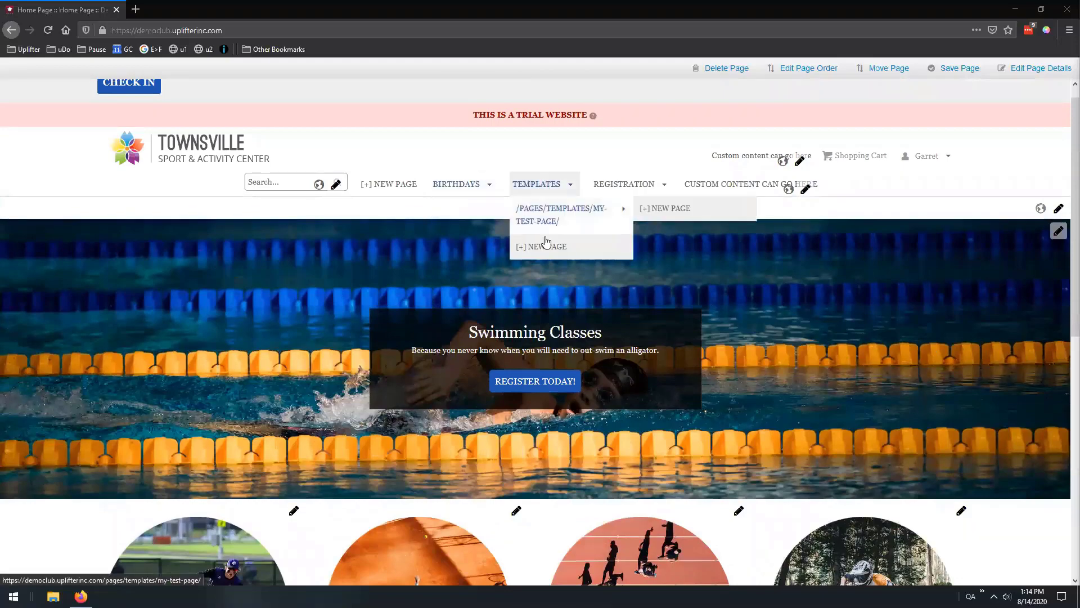
pyautogui.click(540, 217)
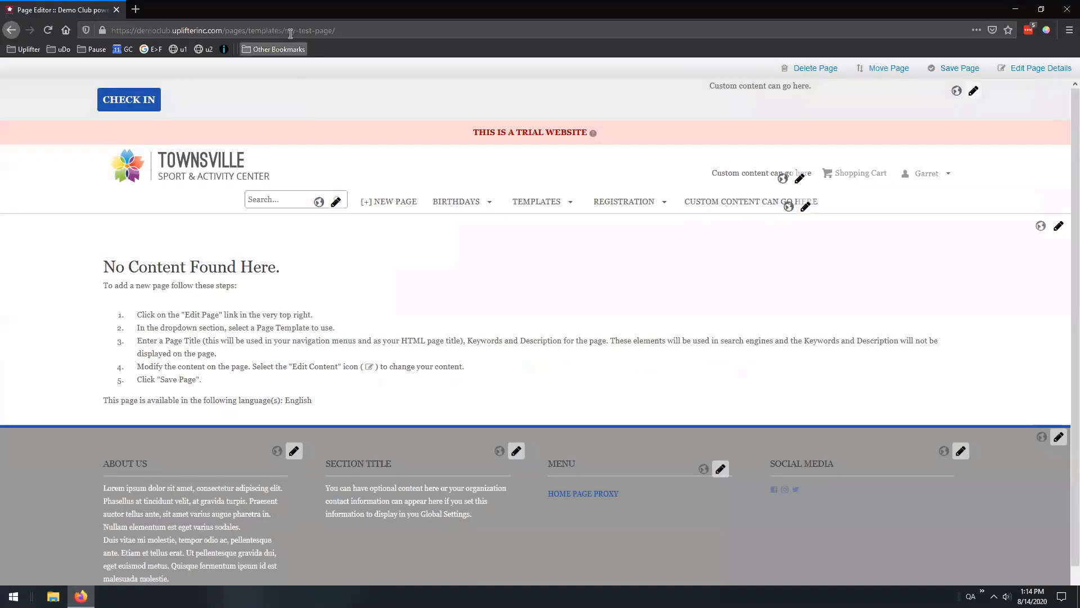
pyautogui.moveTo(285, 31); pyautogui.dragTo(375, 26)
pyautogui.click(559, 270)
pyautogui.scroll(-1, 670, 323)
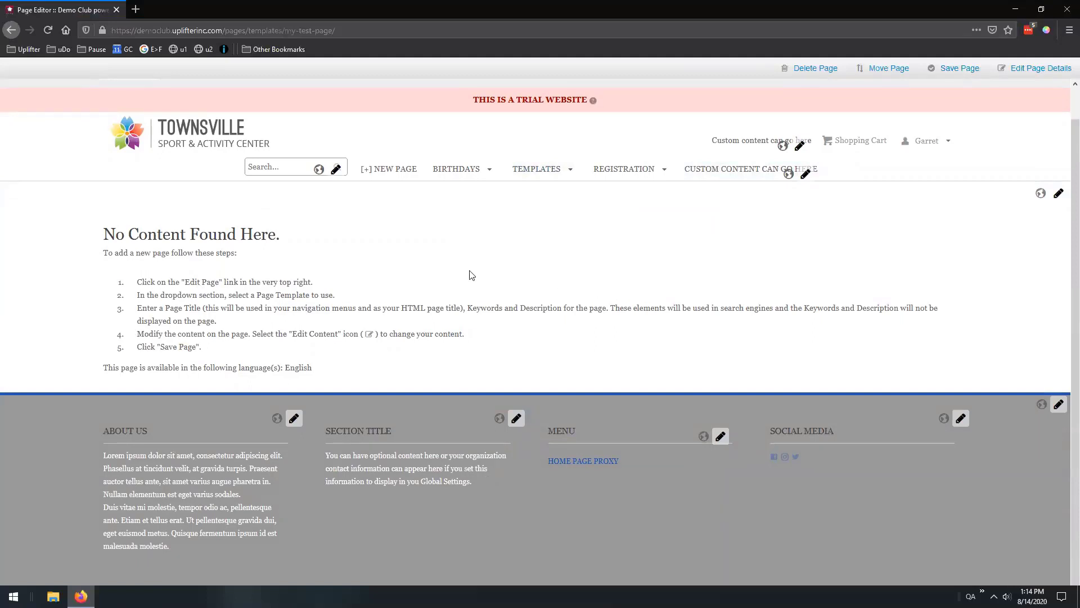
pyautogui.tripleClick(529, 295)
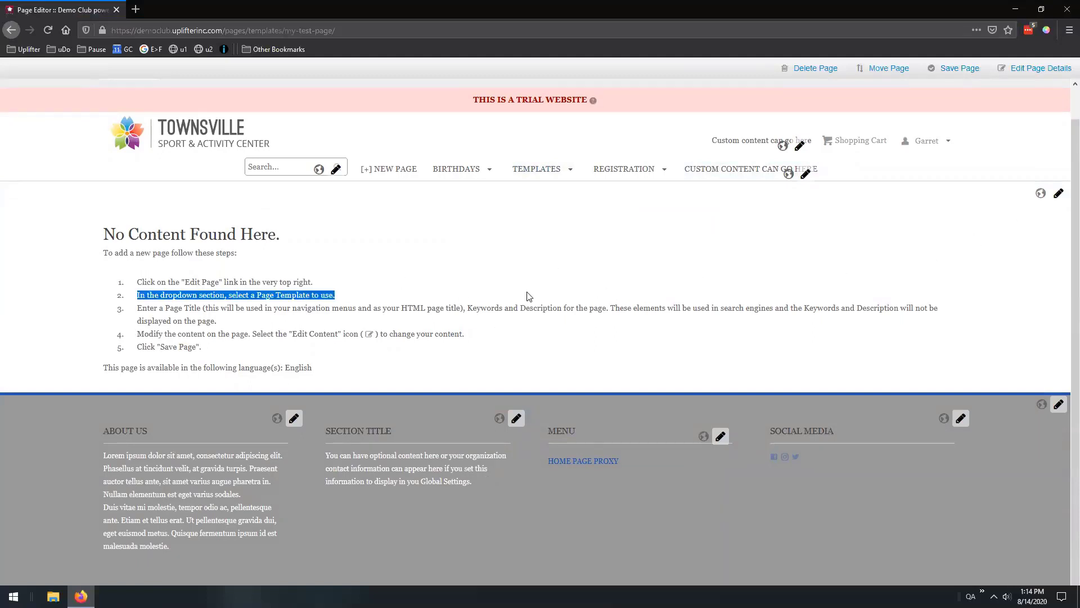
pyautogui.click(529, 295)
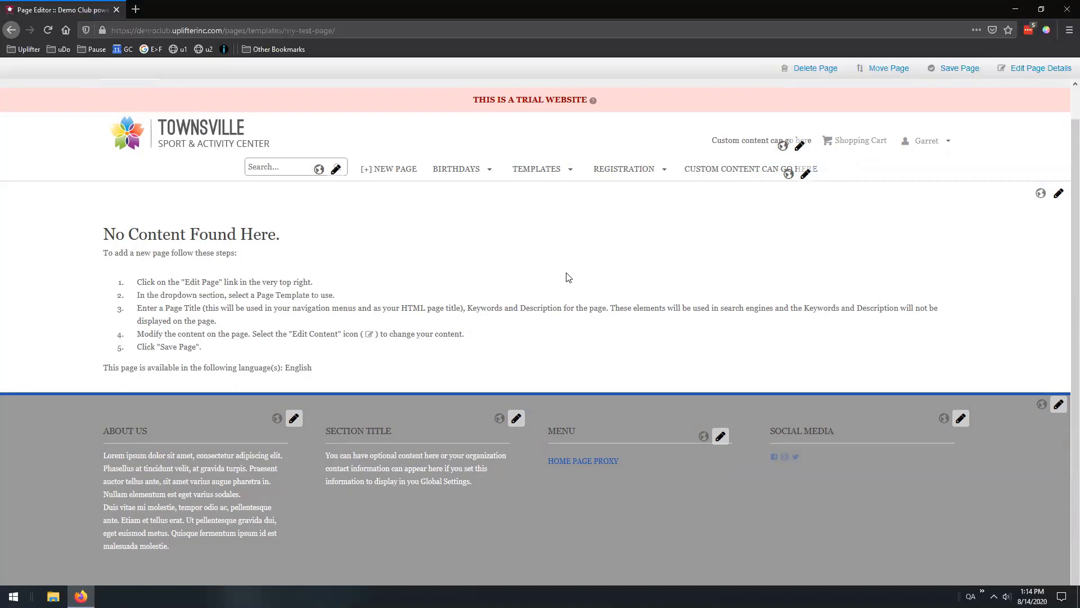
# Step: Set the page template to Sub Nav Two Column and hide the page details to view the layout
pyautogui.click(1030, 72)
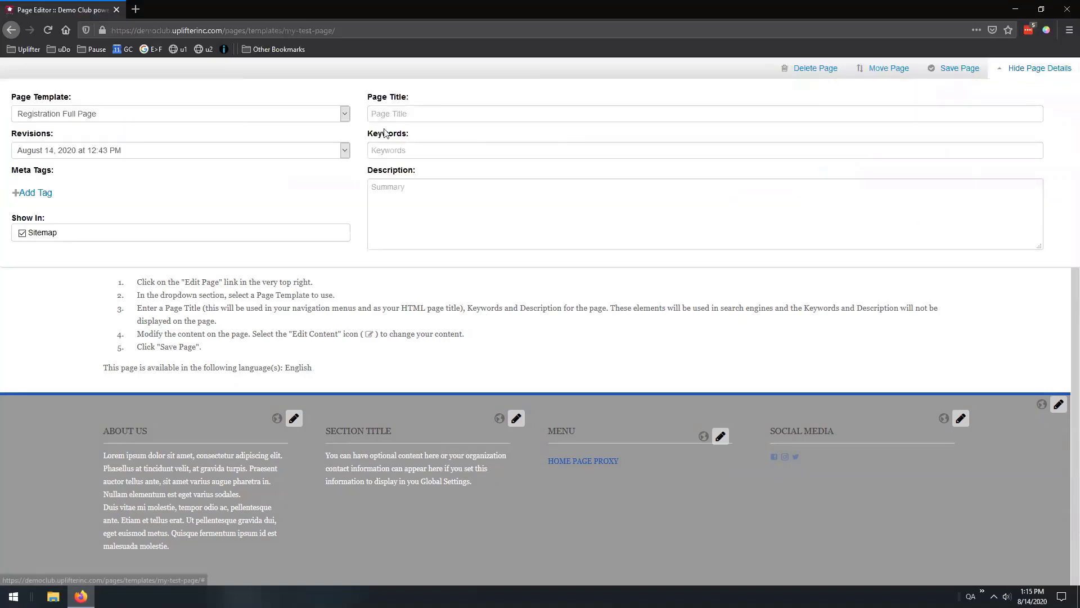
pyautogui.click(233, 117)
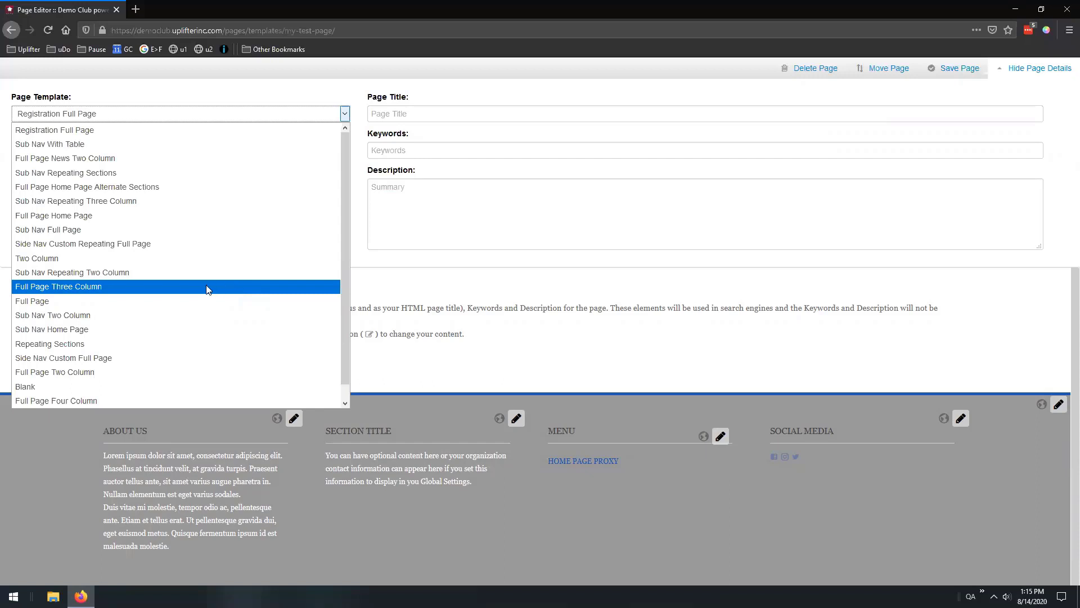
pyautogui.click(97, 316)
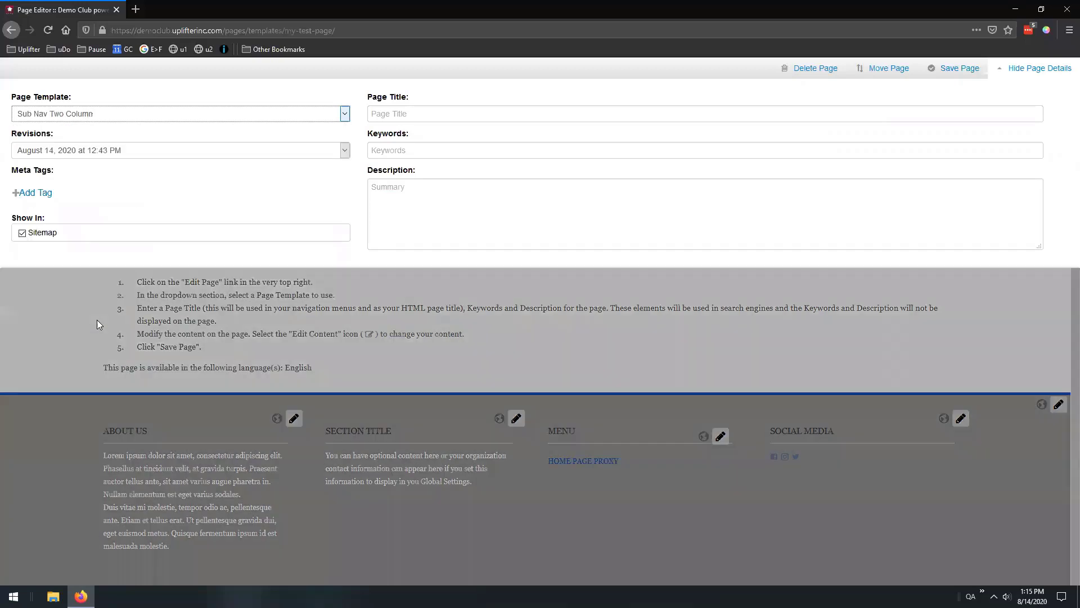
pyautogui.click(1017, 70)
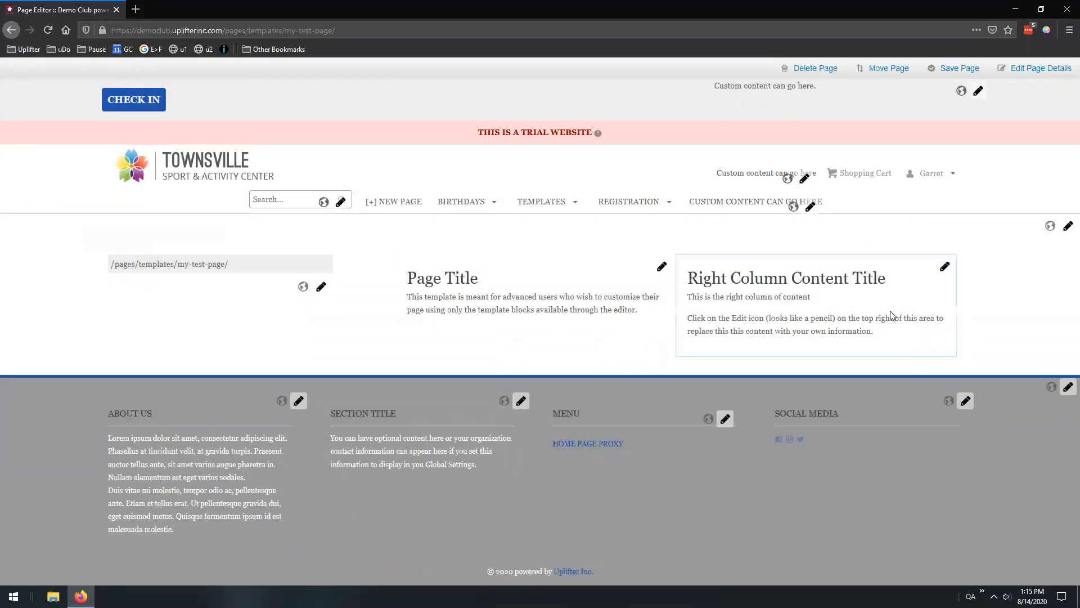
# Step: Set the page template to Blank and hide the page details
pyautogui.click(1012, 68)
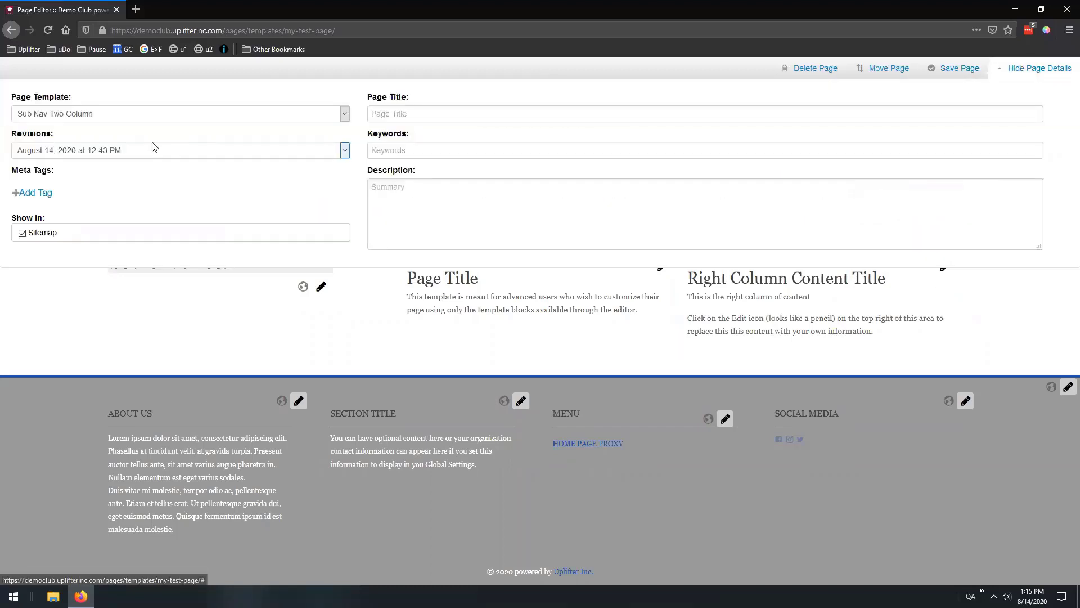
pyautogui.click(162, 115)
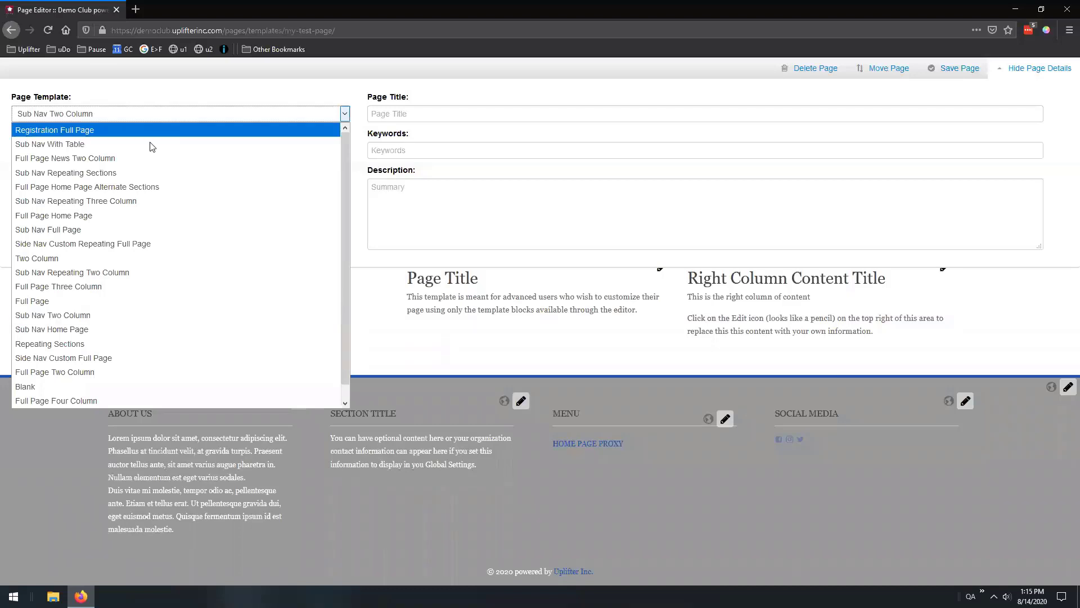
pyautogui.scroll(-1, 178, 333)
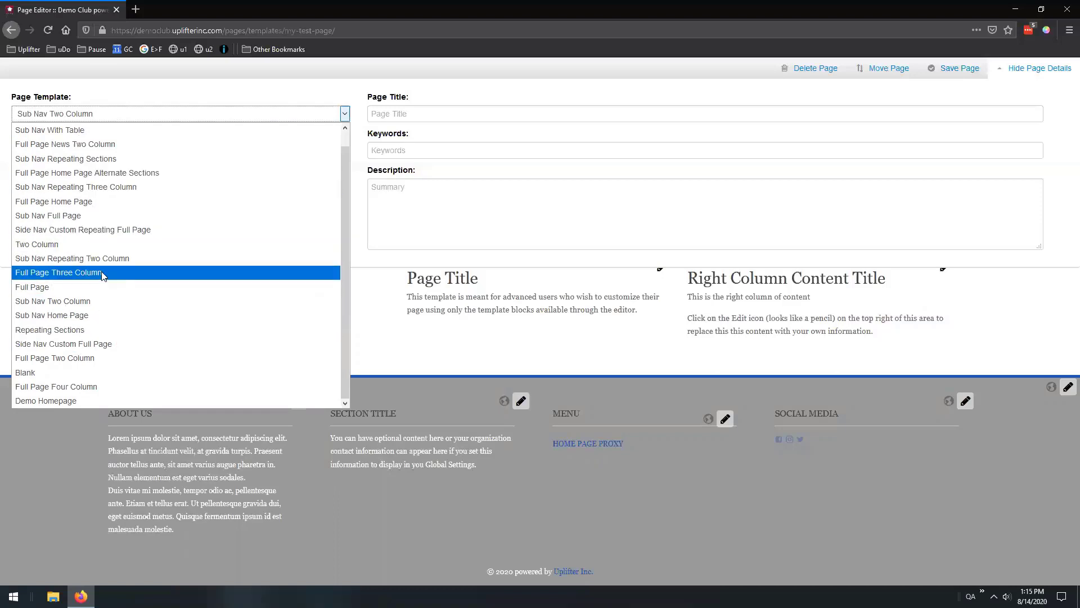
pyautogui.click(23, 377)
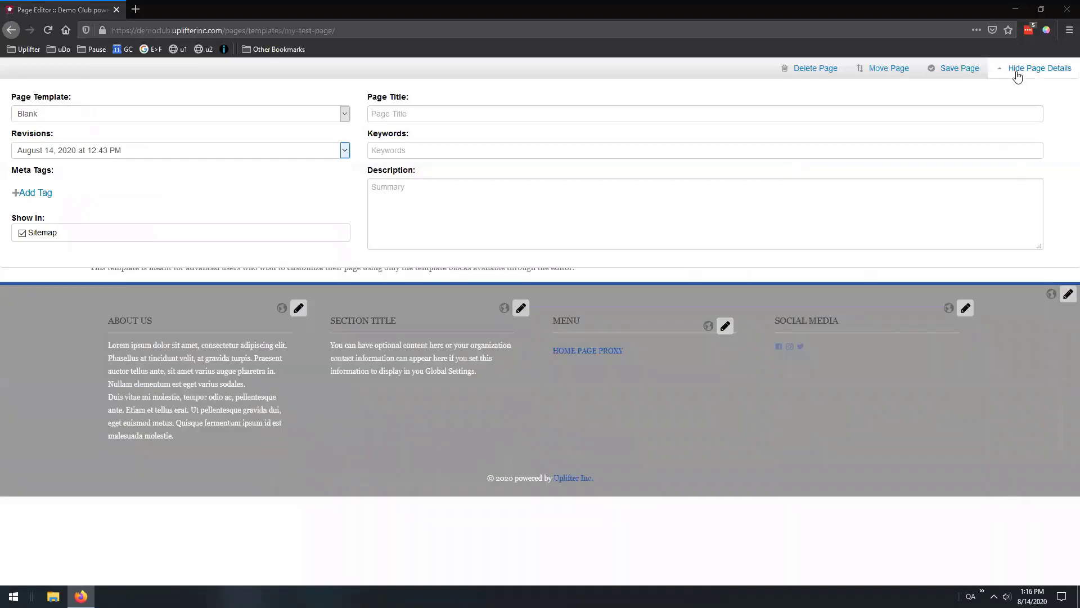
pyautogui.click(1029, 70)
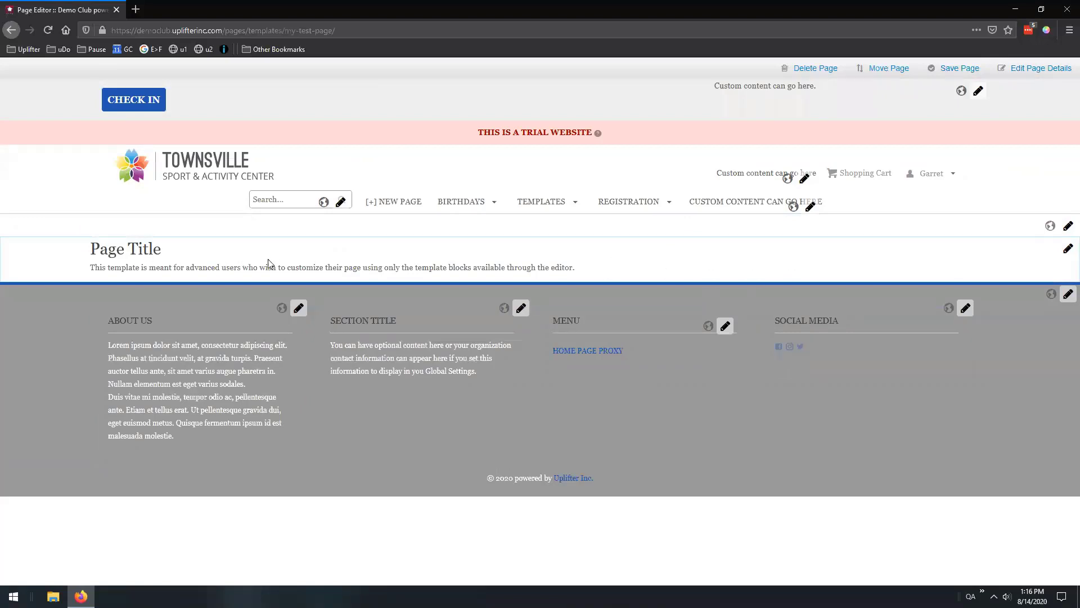
# Step: Open the blank page's content area for editing and delete all of its placeholder title and text
pyautogui.moveTo(389, 267); pyautogui.dragTo(495, 268)
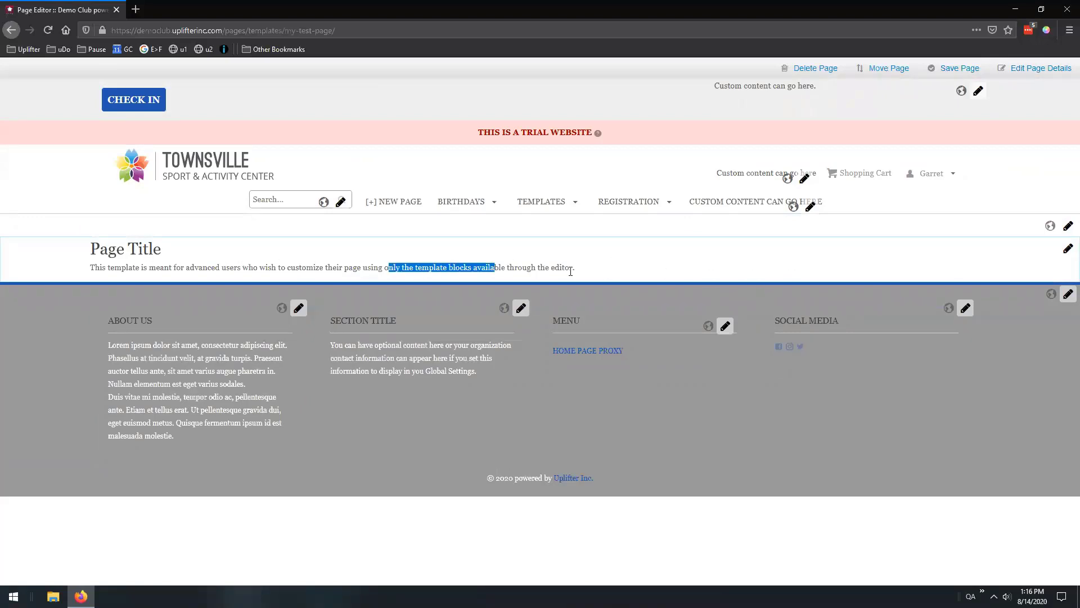
pyautogui.click(1067, 248)
pyautogui.hotkey('ctrl', 'a')
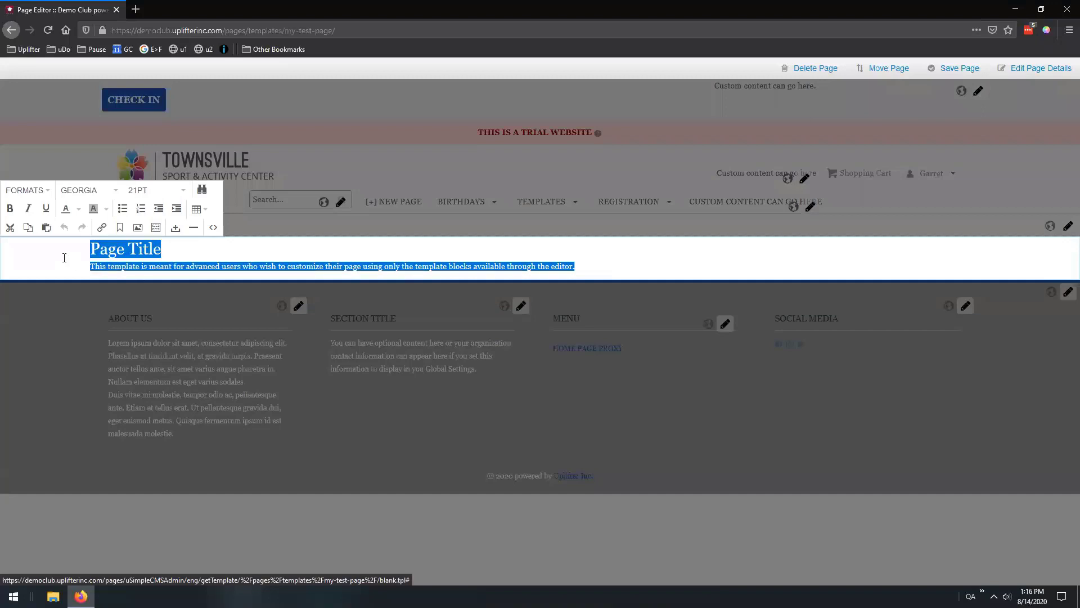
pyautogui.press('BackSpace')
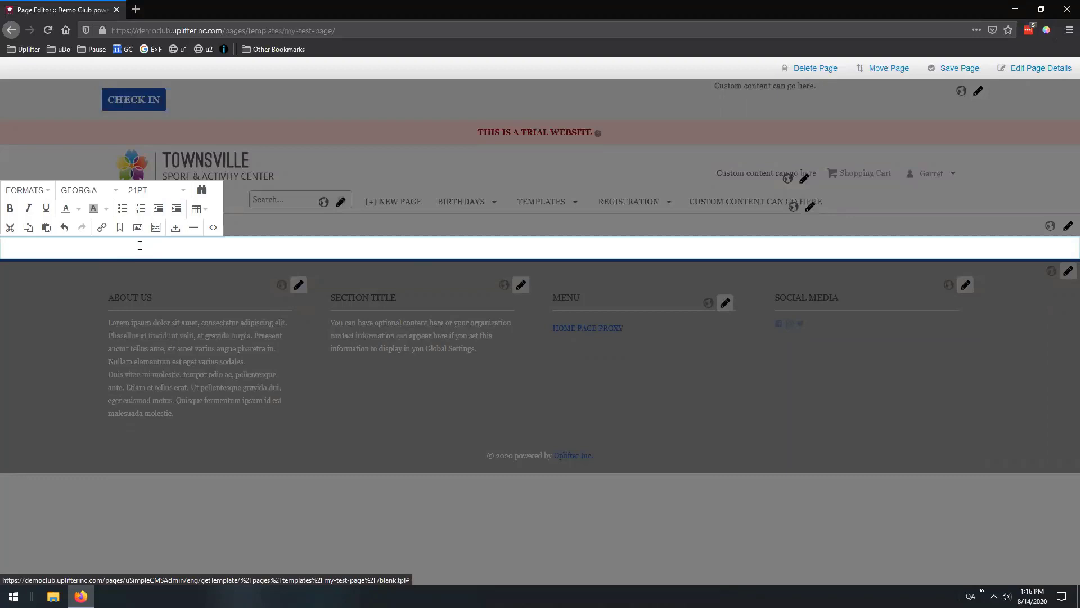
pyautogui.click(144, 253)
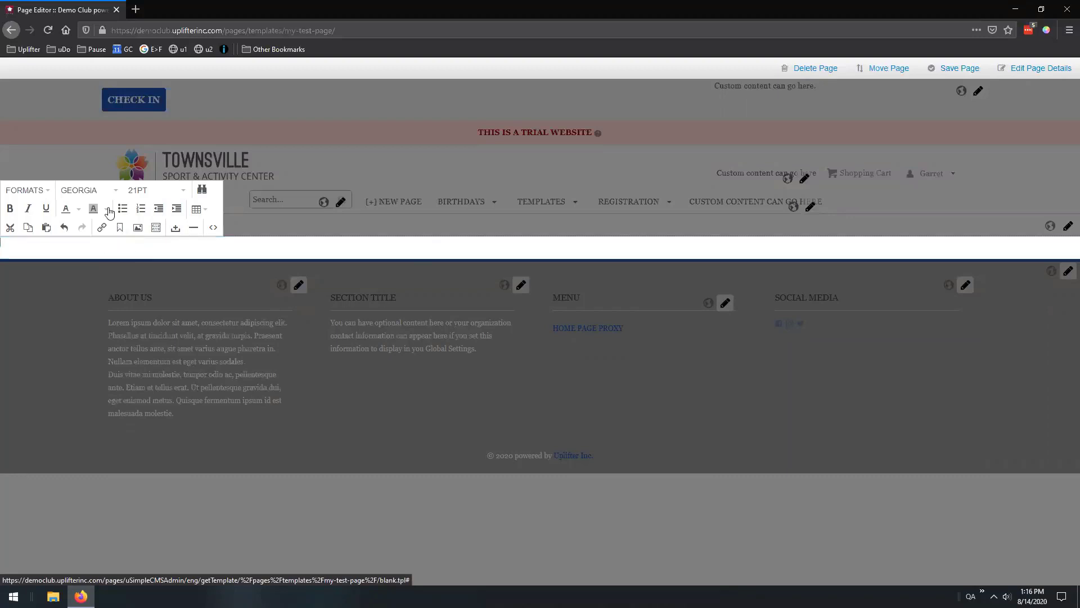
# Step: Look through the list of insertable content templates and leave without inserting one
pyautogui.click(156, 230)
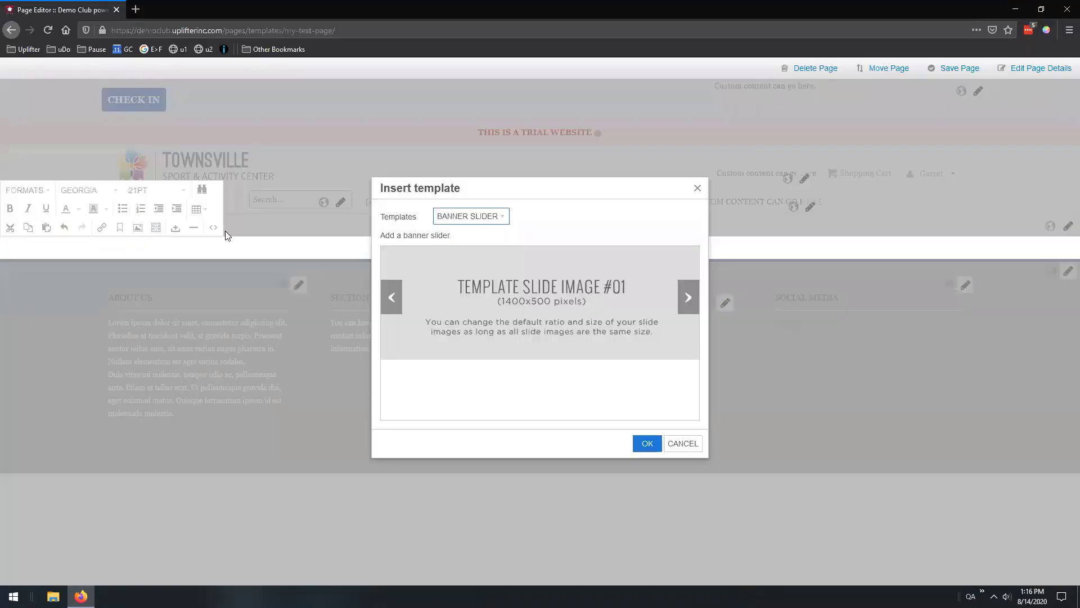
pyautogui.click(500, 220)
pyautogui.click(499, 222)
pyautogui.scroll(-1, 488, 328)
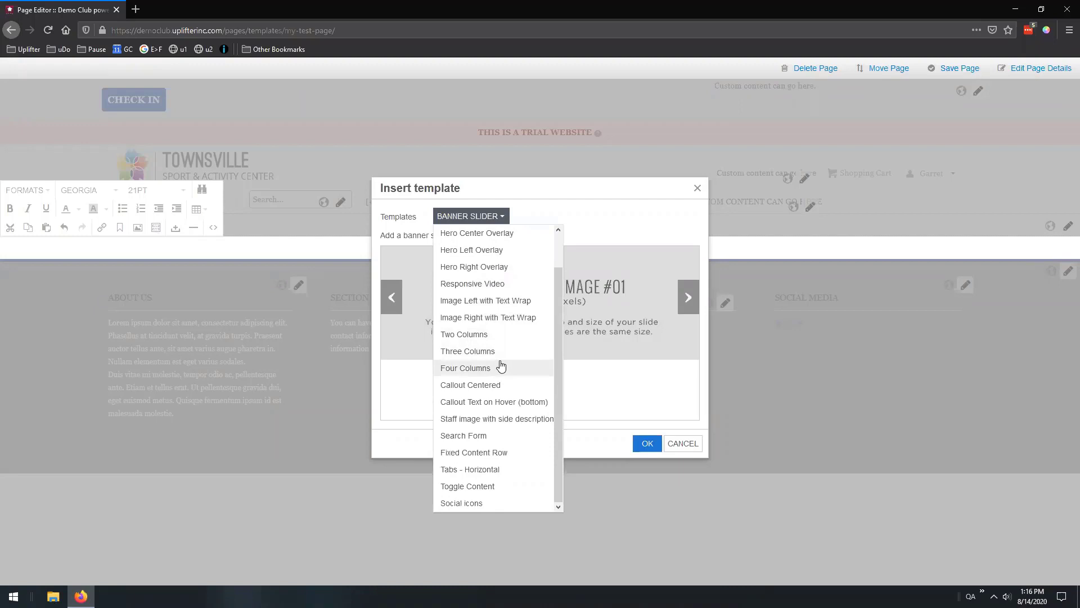
pyautogui.scroll(1, 499, 363)
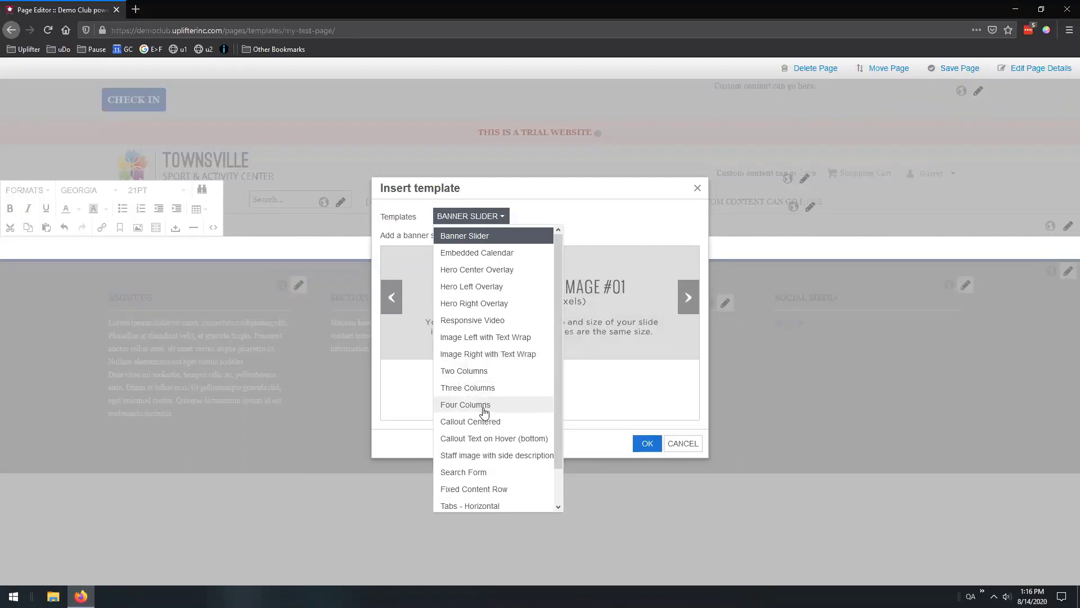
pyautogui.click(682, 443)
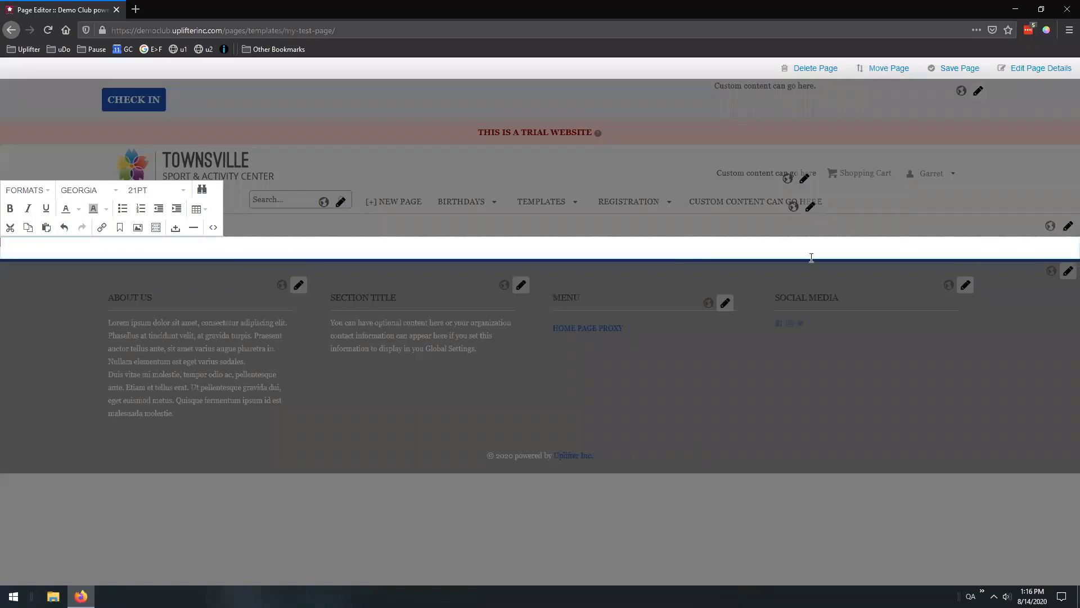
# Step: Insert the Two Columns content template into the empty page area
pyautogui.click(157, 228)
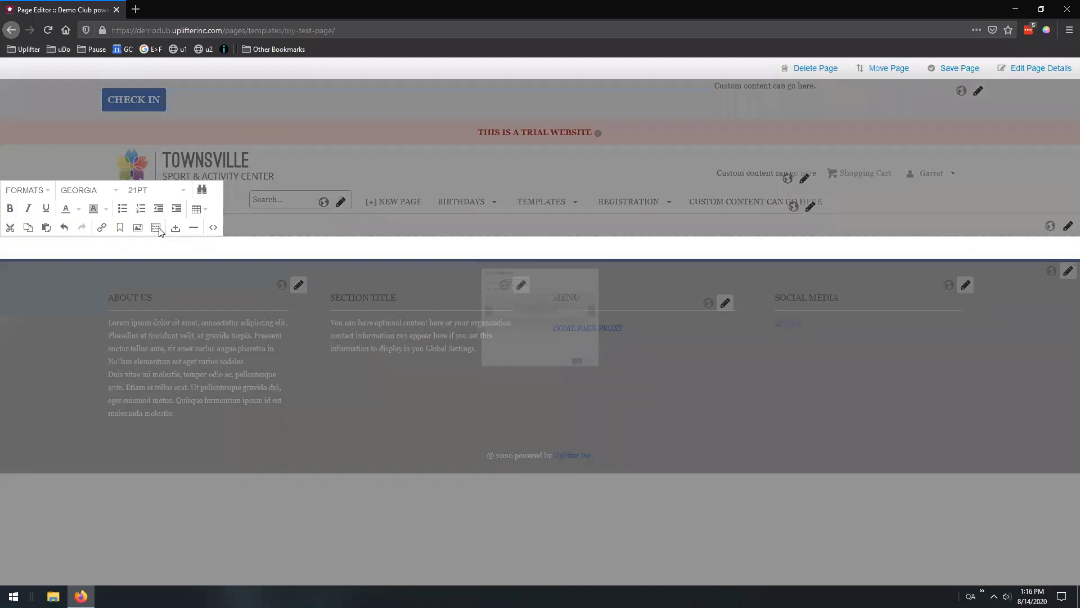
pyautogui.click(504, 221)
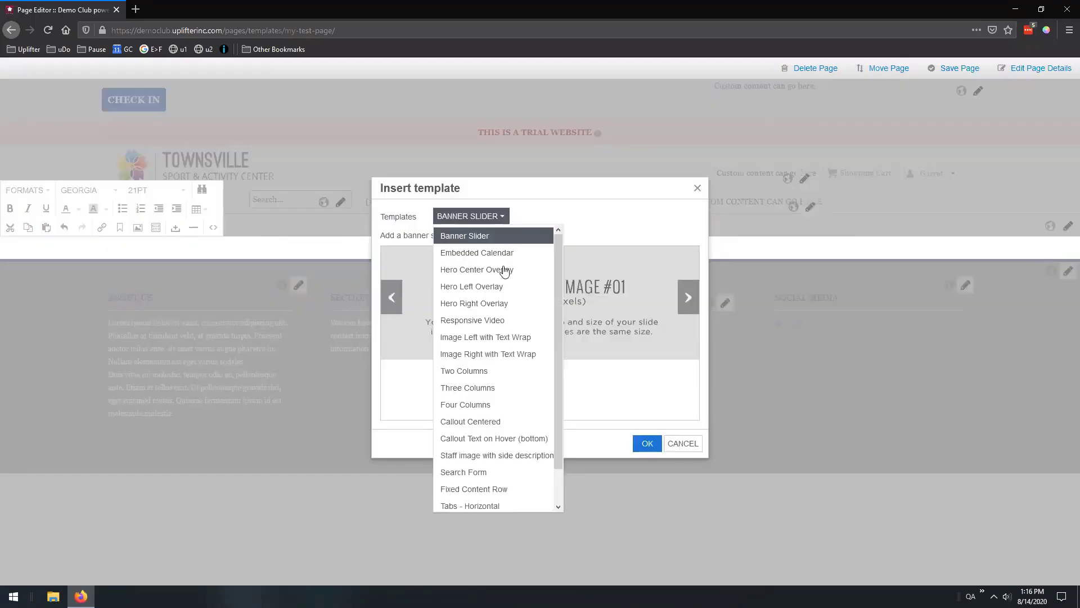
pyautogui.click(462, 373)
pyautogui.click(652, 442)
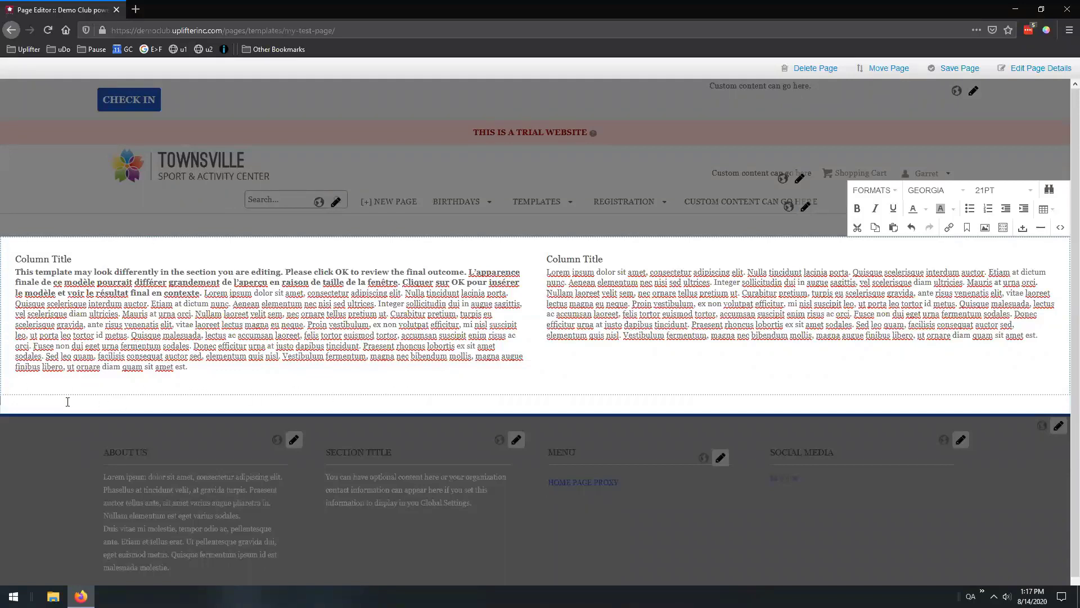
# Step: Insert the Three Columns content template below the two-column row
pyautogui.click(1004, 227)
pyautogui.click(483, 217)
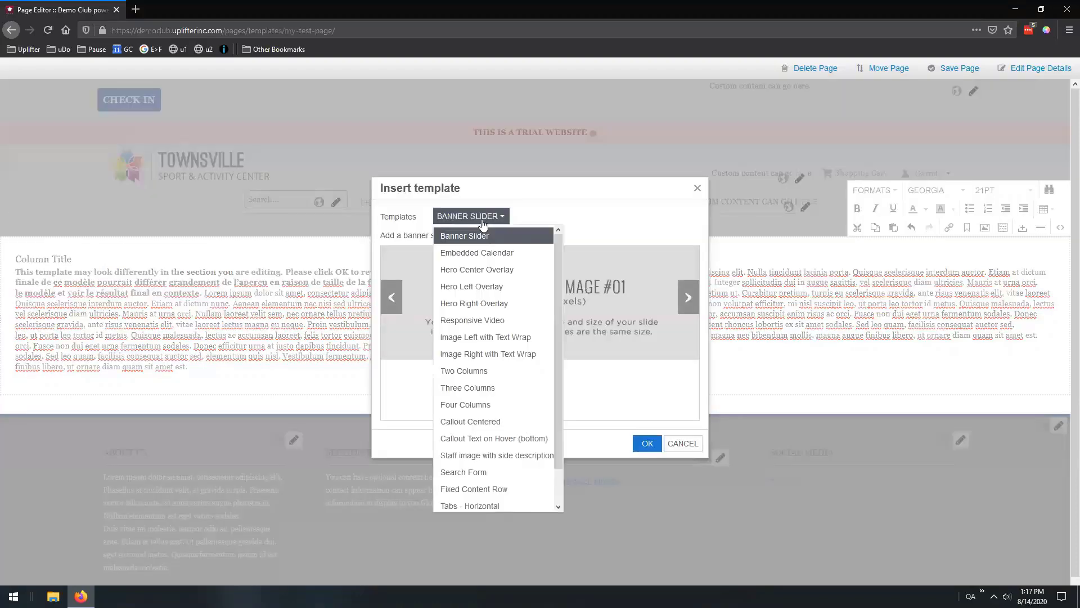
pyautogui.click(478, 390)
pyautogui.click(647, 443)
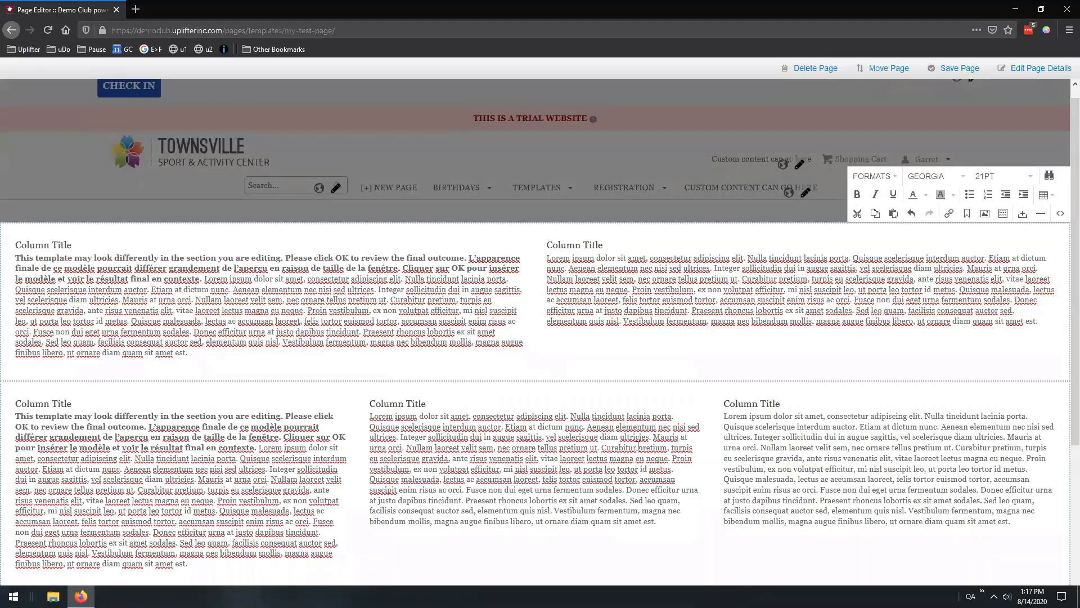
# Step: Insert the Four Columns content template on the empty line below the three-column row
pyautogui.scroll(-1, 458, 394)
pyautogui.scroll(-1, 458, 394)
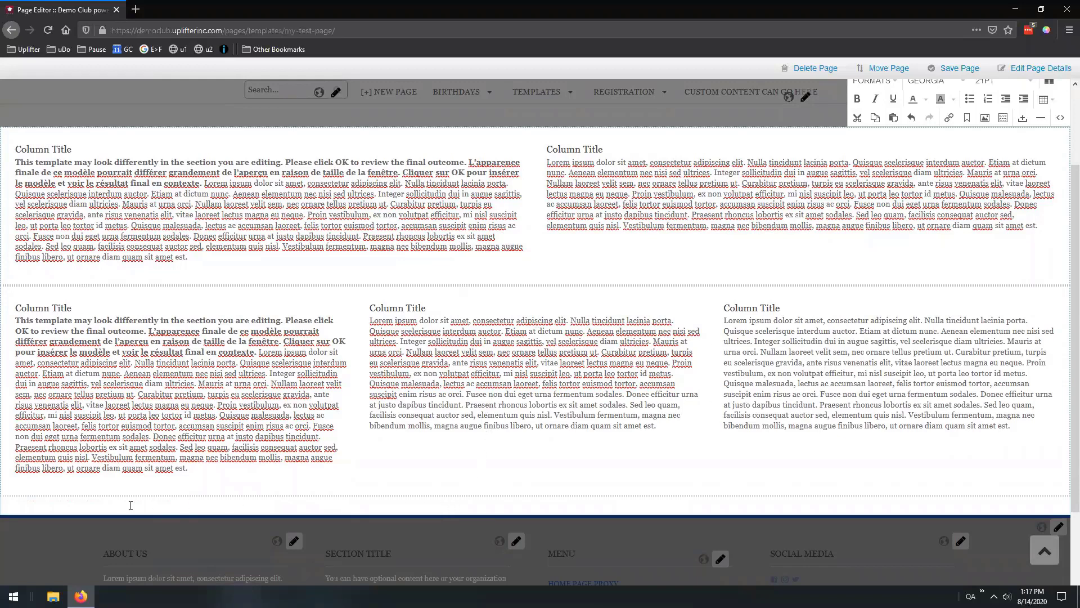
pyautogui.click(70, 507)
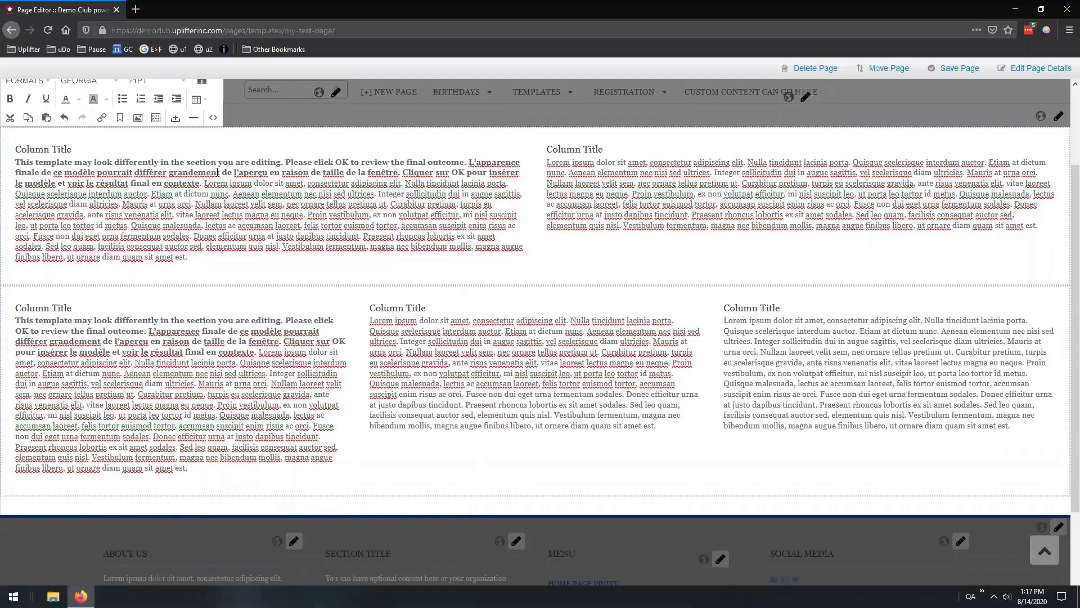
pyautogui.click(156, 117)
pyautogui.click(482, 220)
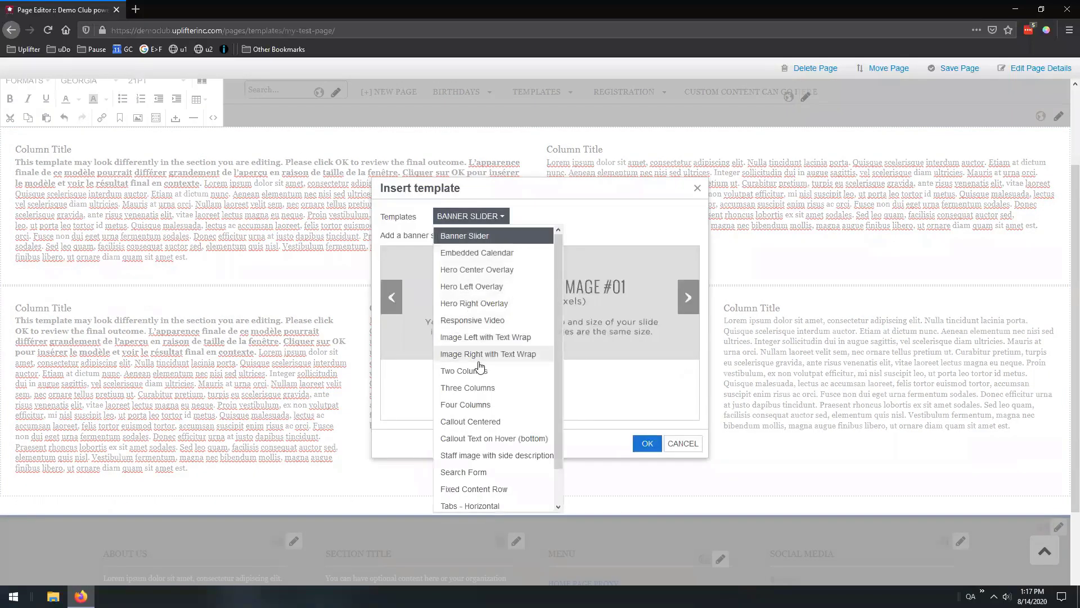
pyautogui.click(467, 404)
pyautogui.click(647, 444)
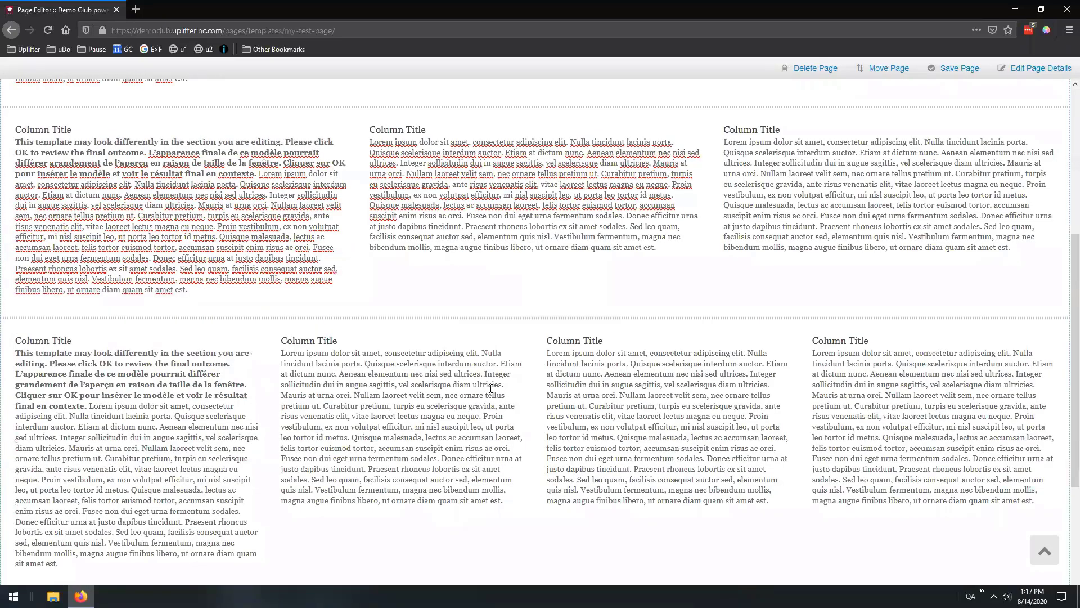
# Step: Delete the three-column and four-column rows together with the leftover text, keeping only the two-column row
pyautogui.scroll(3, 419, 224)
pyautogui.scroll(-3, 791, 403)
pyautogui.scroll(3, 768, 381)
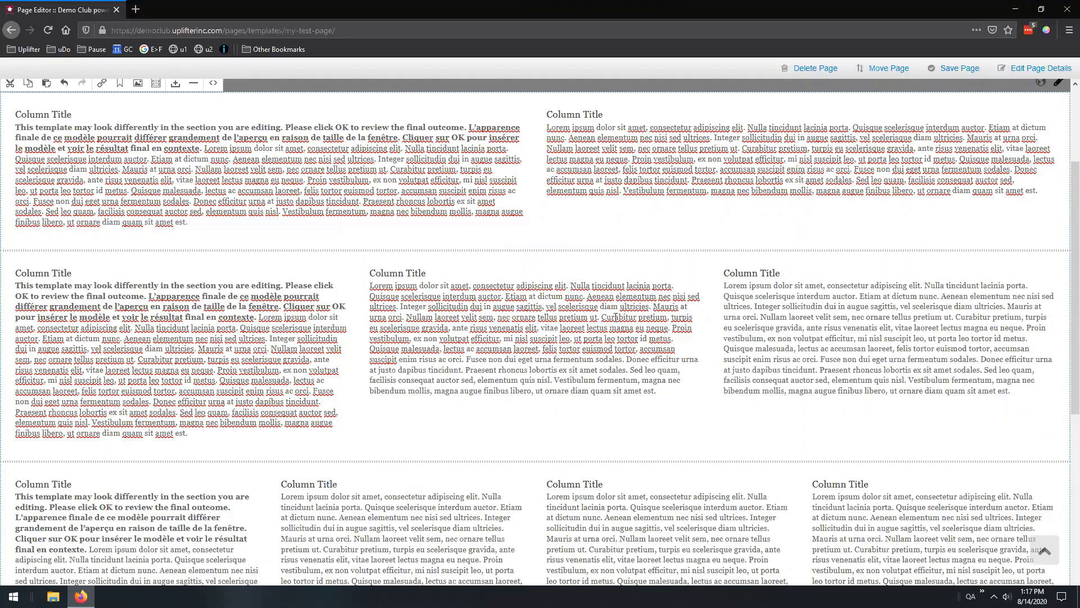
pyautogui.scroll(1, 615, 316)
pyautogui.scroll(-5, 594, 316)
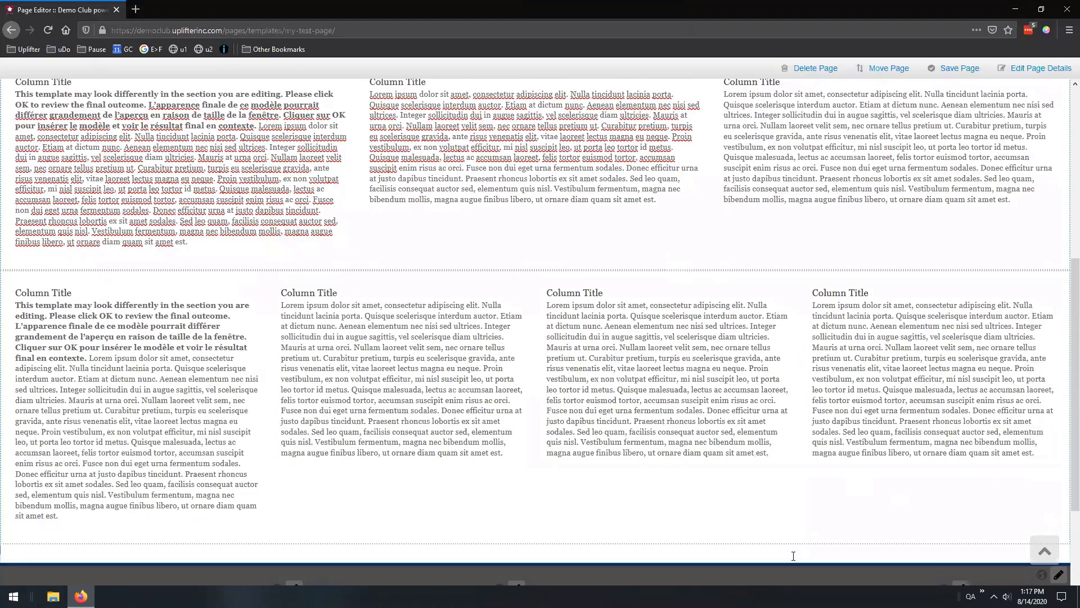
pyautogui.moveTo(793, 555); pyautogui.dragTo(37, 223)
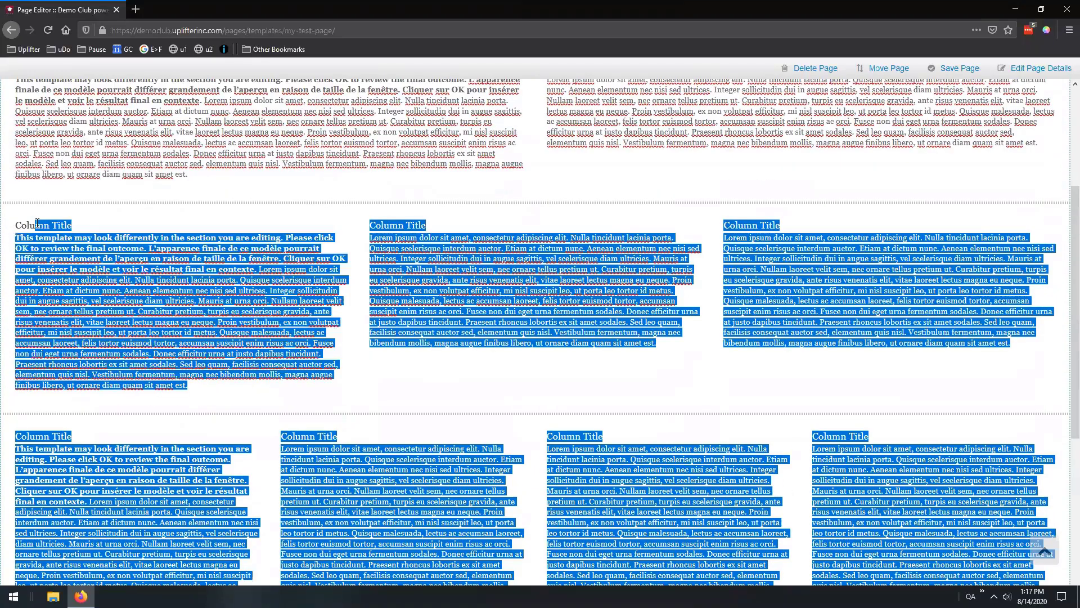
pyautogui.press('BackSpace')
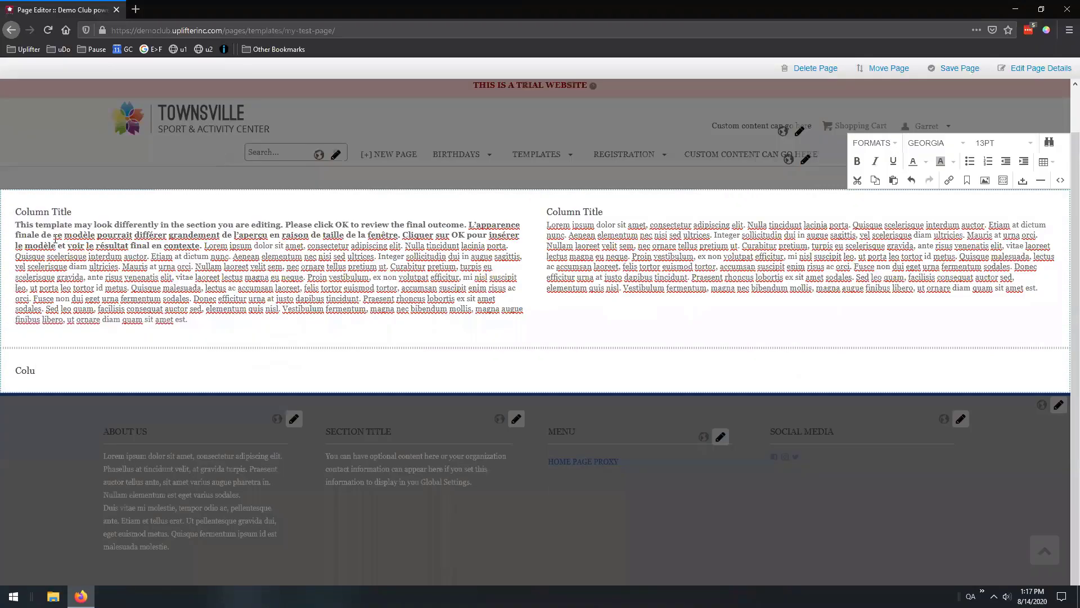
pyautogui.press('BackSpace')
pyautogui.press('BackSpace')
pyautogui.press('BackSpace')
pyautogui.press('BackSpace')
pyautogui.press('BackSpace')
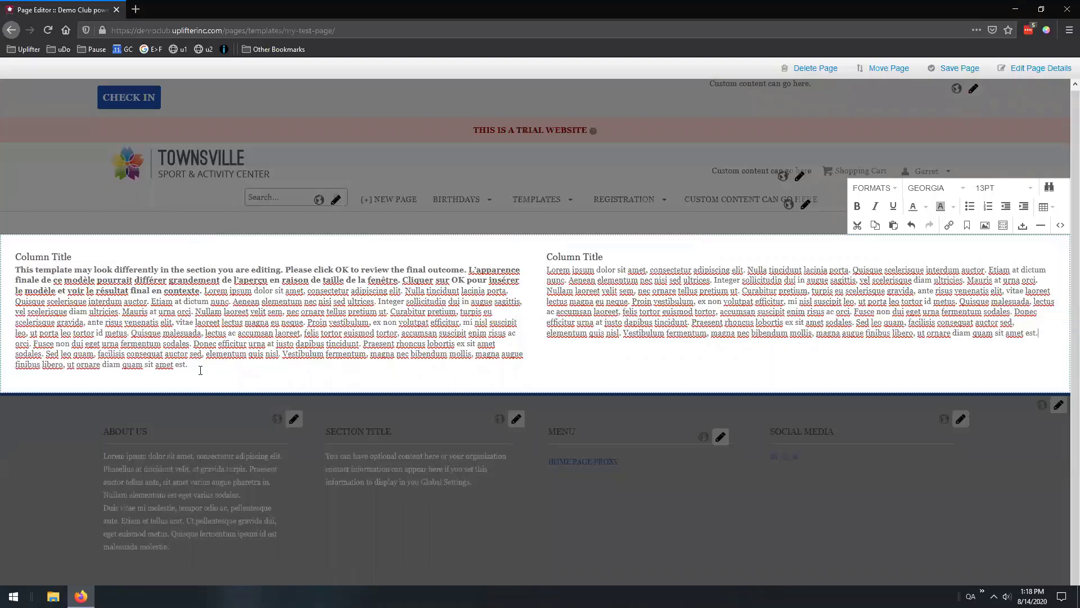
# Step: Replace the first column's text in the two-column row with a nested Four Columns template and leave editing
pyautogui.moveTo(185, 366); pyautogui.dragTo(18, 252)
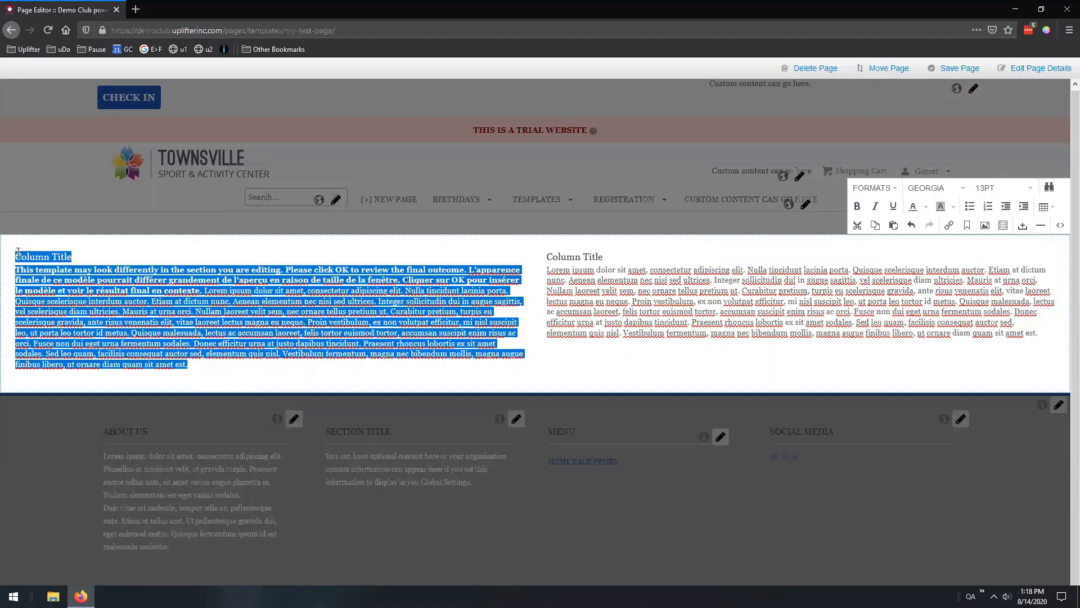
pyautogui.press('Delete')
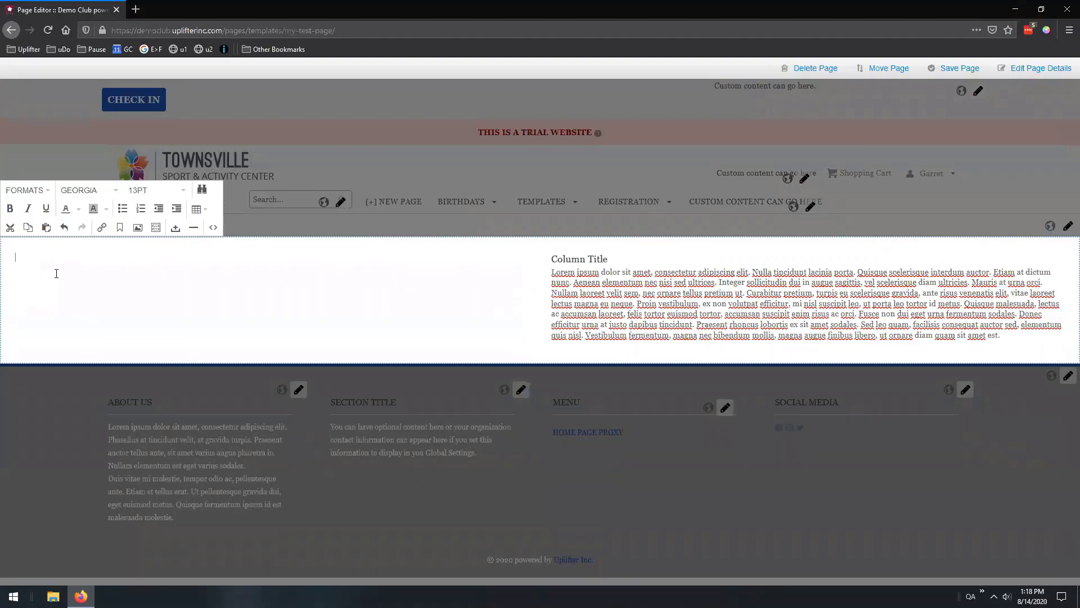
pyautogui.click(156, 228)
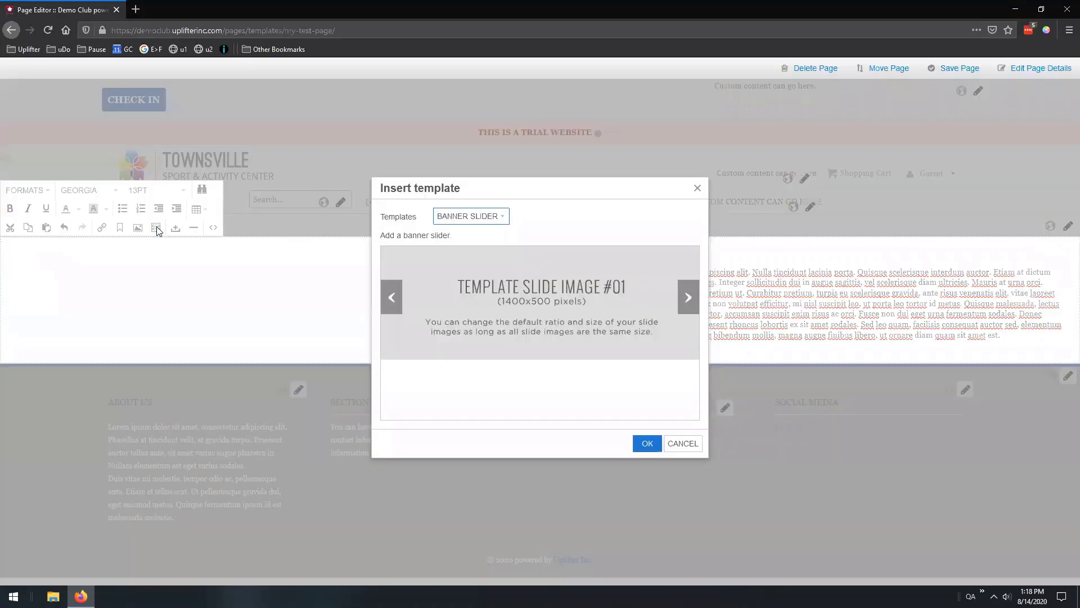
pyautogui.click(483, 219)
pyautogui.click(482, 406)
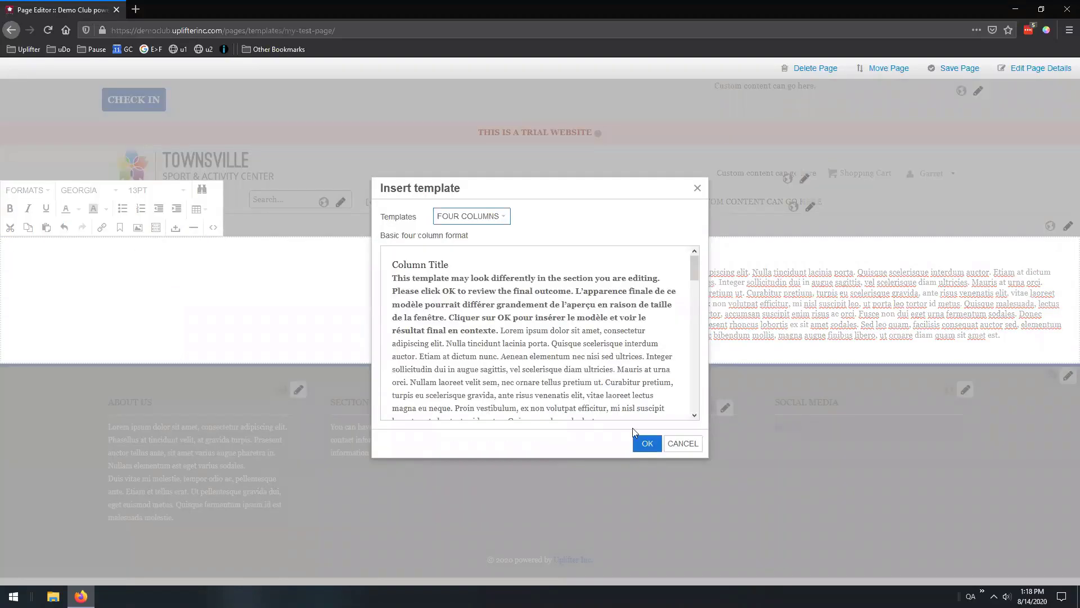
pyautogui.click(647, 443)
pyautogui.scroll(5, 607, 431)
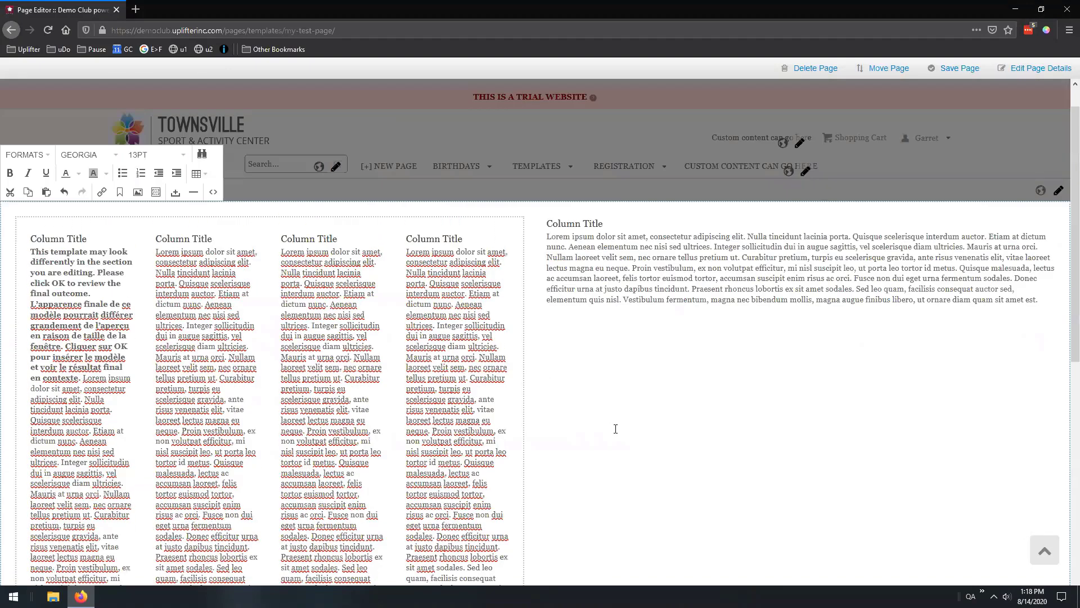
pyautogui.click(602, 389)
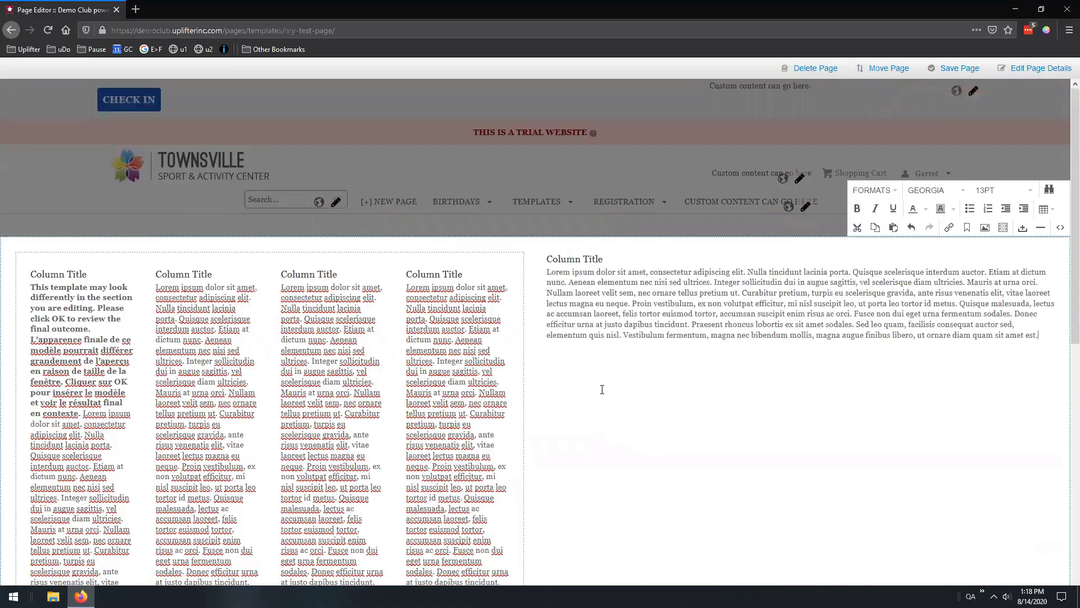
pyautogui.click(589, 226)
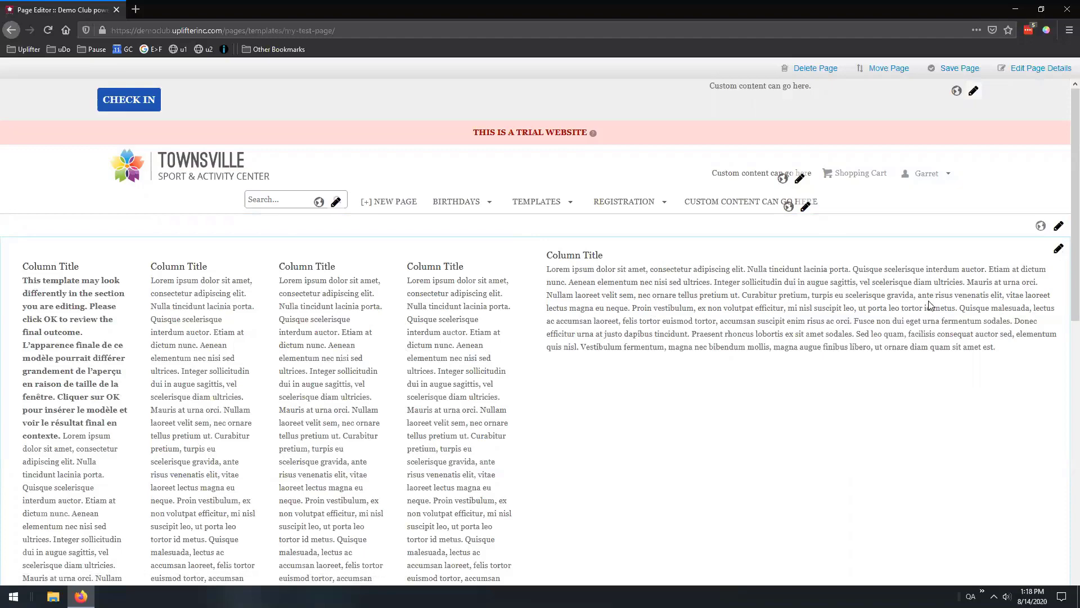
# Step: Reopen the page content for editing and delete the title and text of the second column beside the nested columns
pyautogui.click(1058, 248)
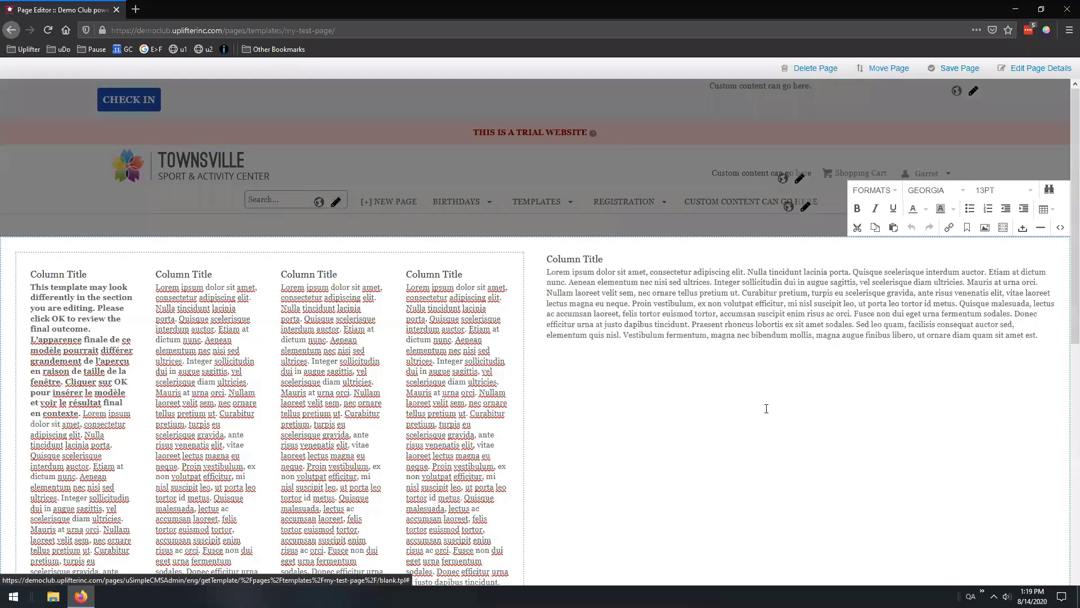
pyautogui.moveTo(649, 406); pyautogui.dragTo(11, 258)
pyautogui.press('Delete')
pyautogui.moveTo(546, 369); pyautogui.dragTo(12, 292)
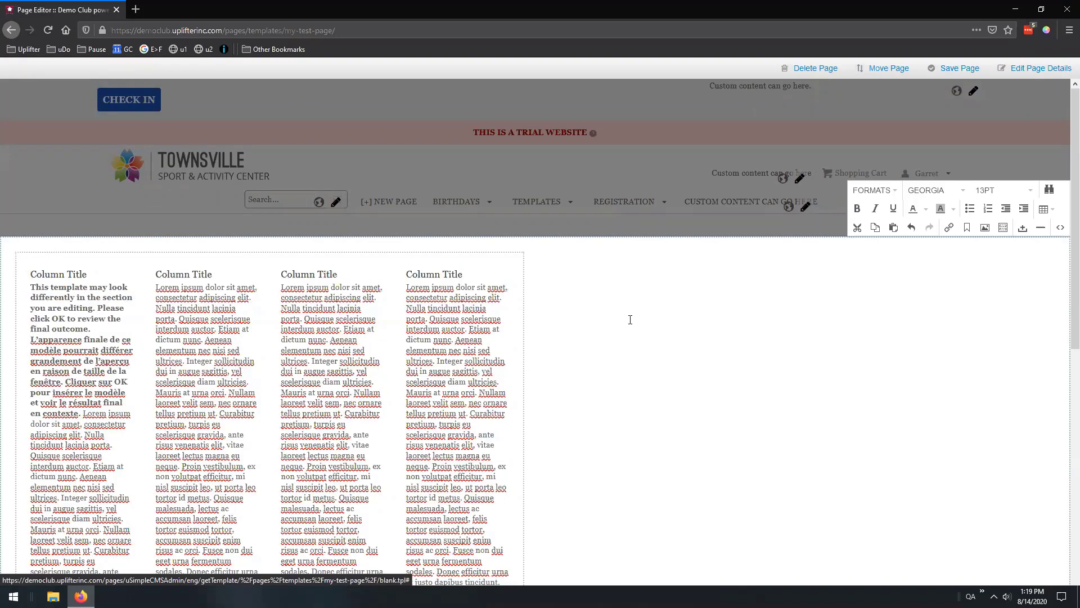
# Step: Delete all of the page content's source code to empty the content area
pyautogui.click(1060, 228)
pyautogui.hotkey('ctrl', 'a')
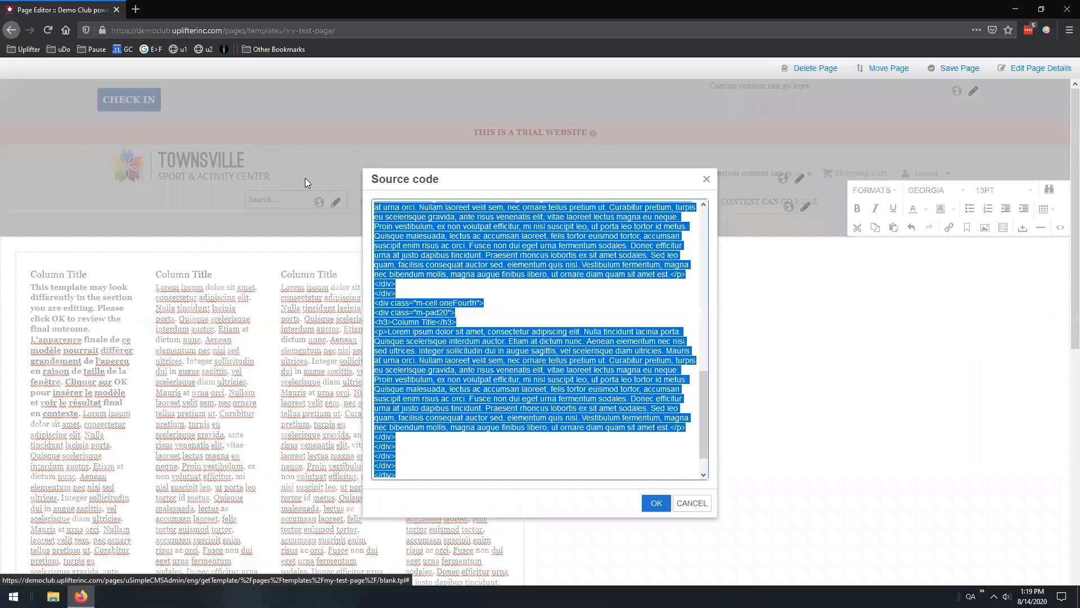
pyautogui.click(459, 405)
pyautogui.moveTo(428, 444); pyautogui.dragTo(374, 204)
pyautogui.press('Delete')
pyautogui.click(656, 503)
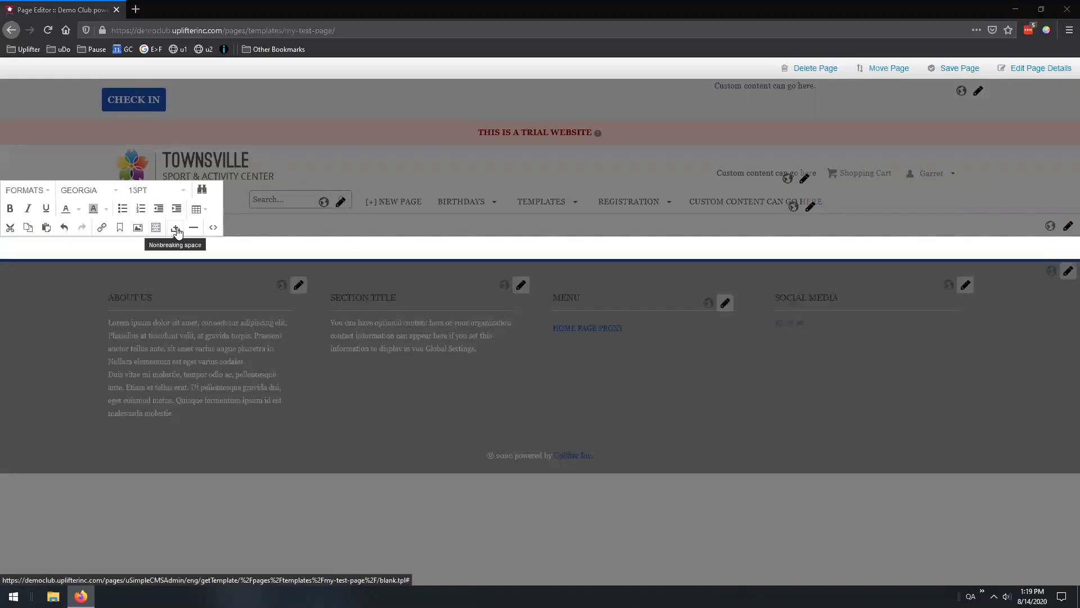
# Step: Insert the Fixed Content Row template into the empty content area and leave editing
pyautogui.click(157, 229)
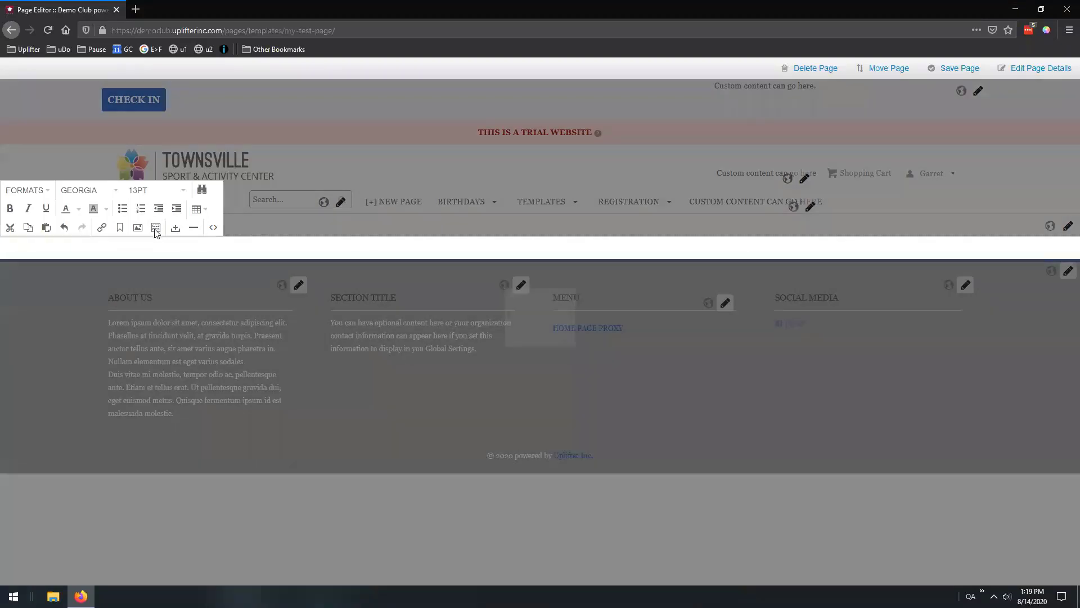
pyautogui.click(494, 221)
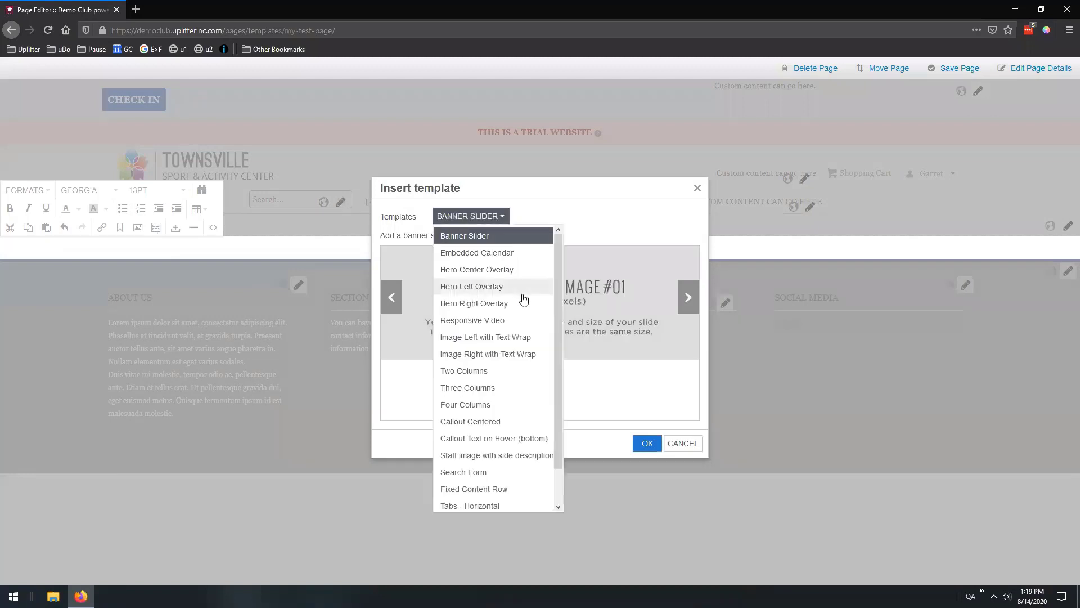
pyautogui.scroll(-1, 523, 298)
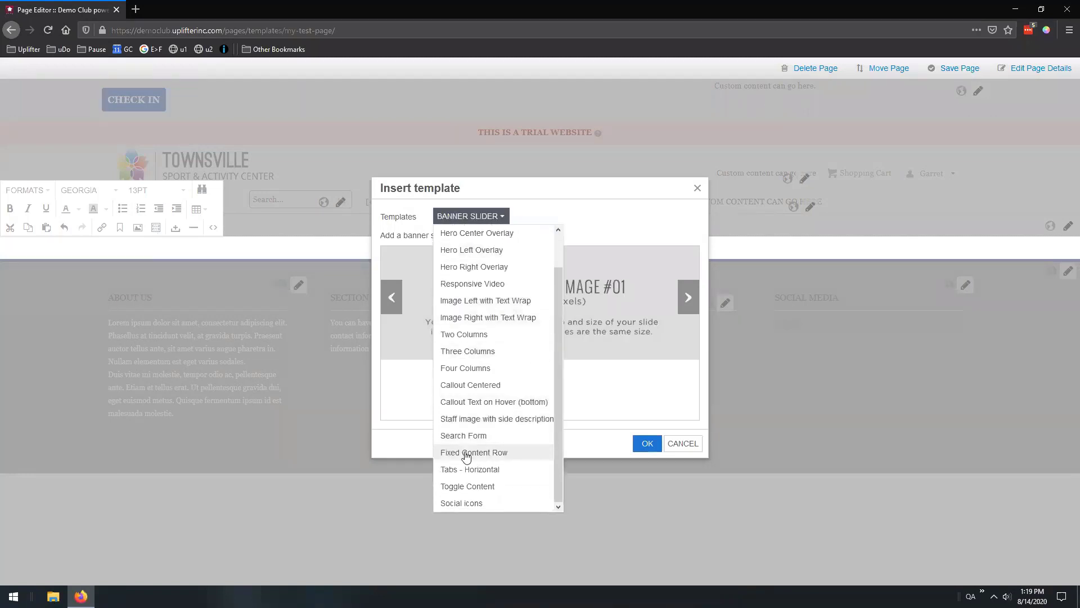
pyautogui.click(494, 453)
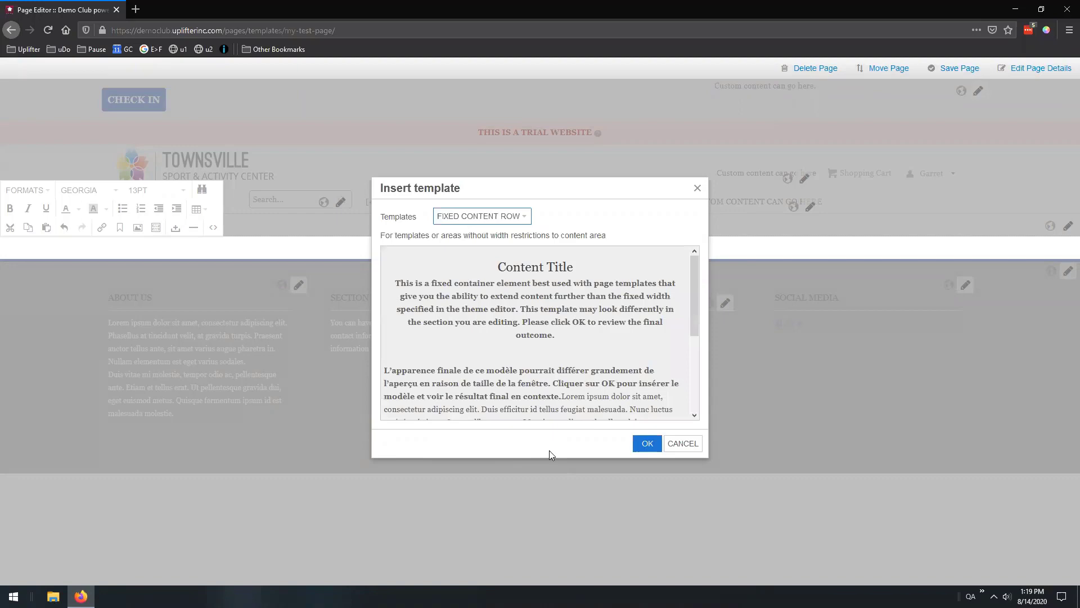
pyautogui.click(648, 444)
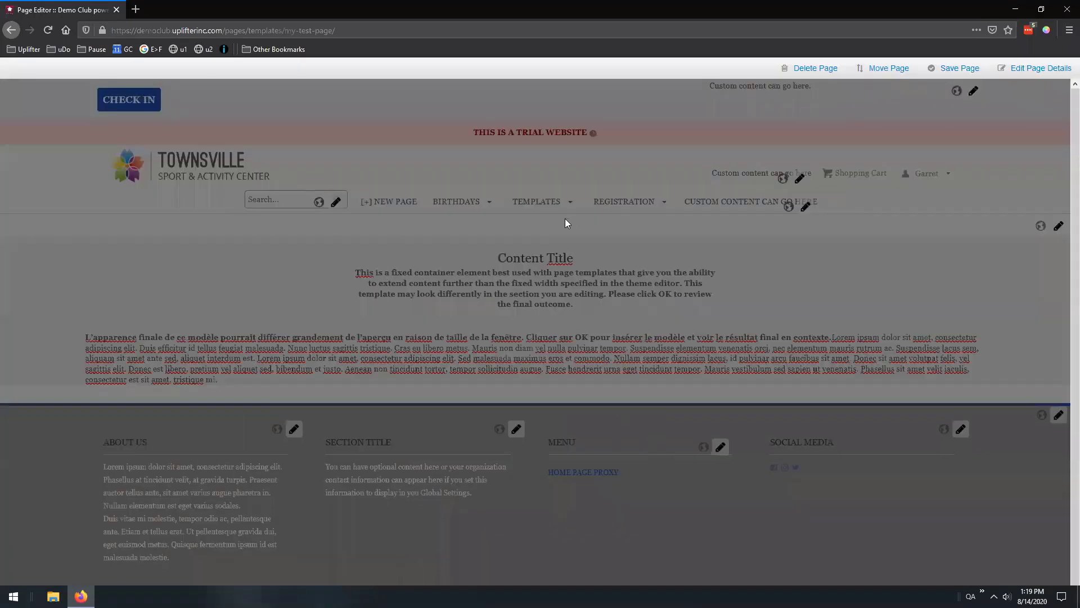
pyautogui.click(565, 219)
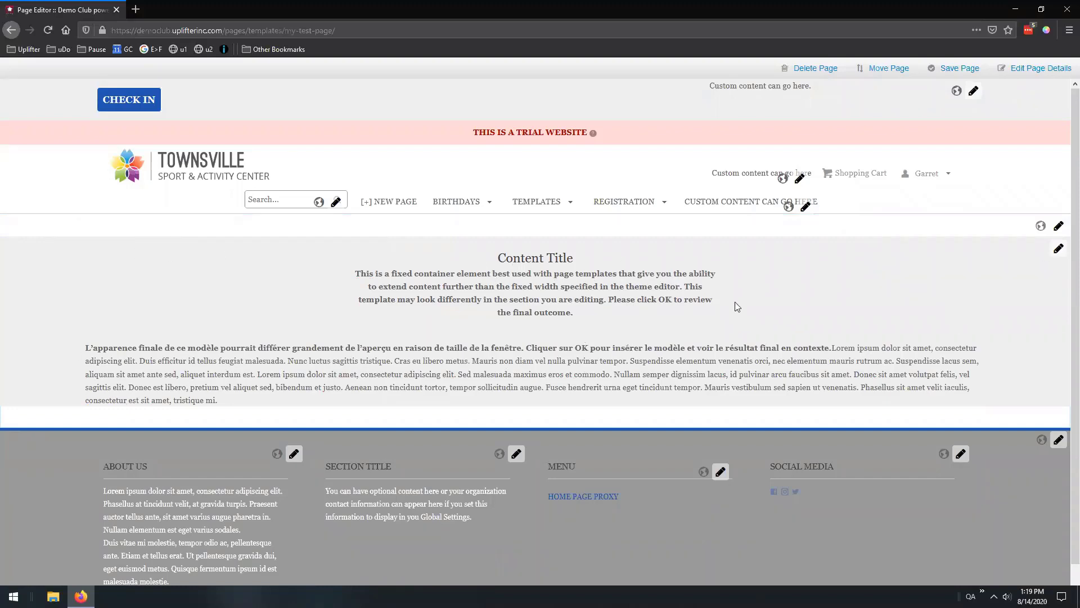
# Step: Reopen the page content for editing and insert the Three Columns template below the fixed content row
pyautogui.click(1059, 250)
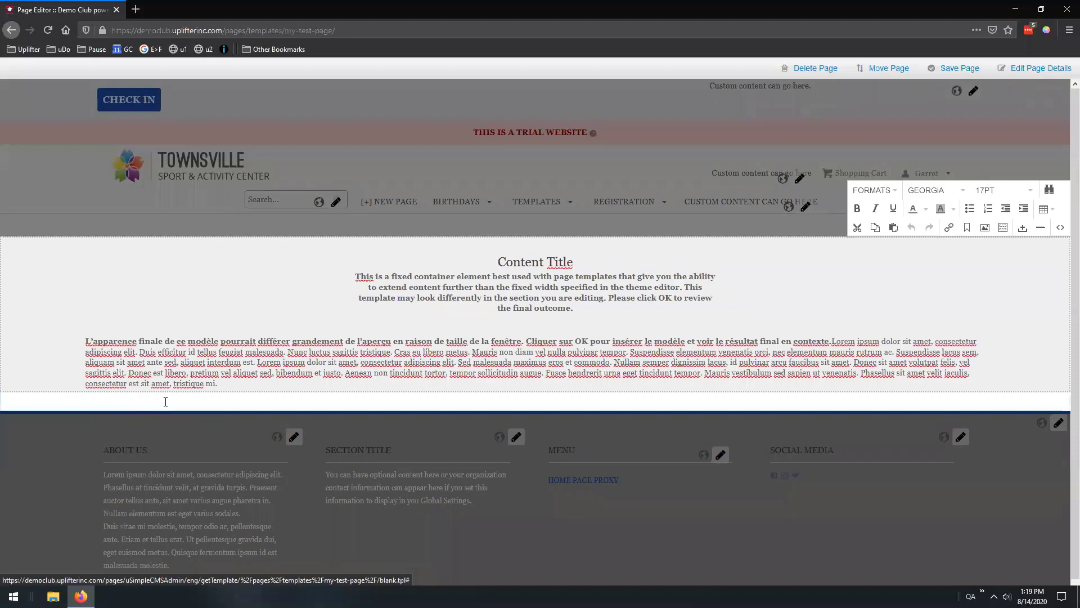
pyautogui.click(1003, 228)
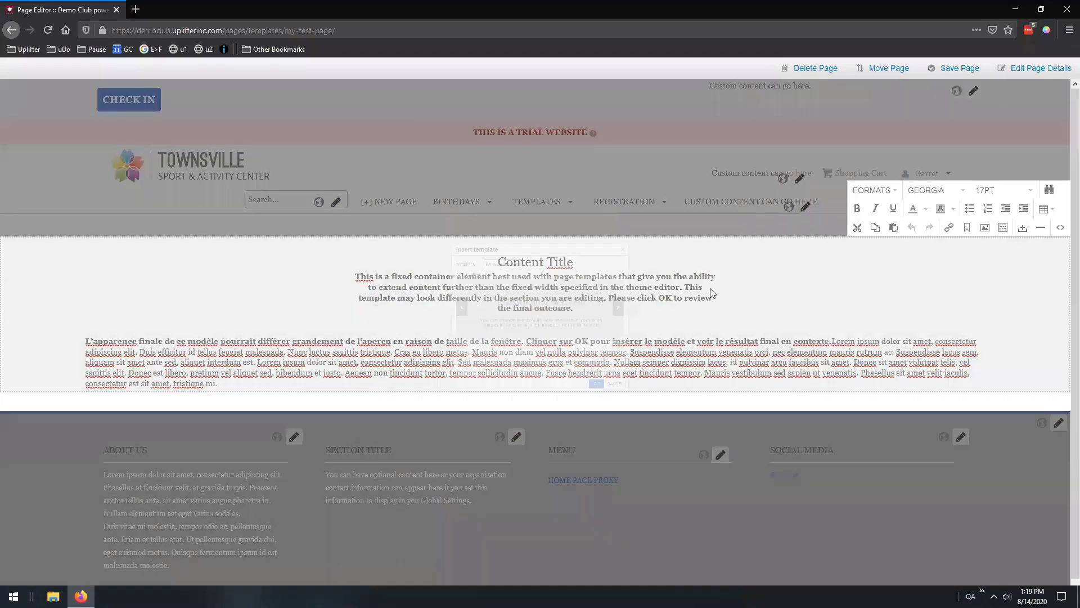
pyautogui.click(481, 217)
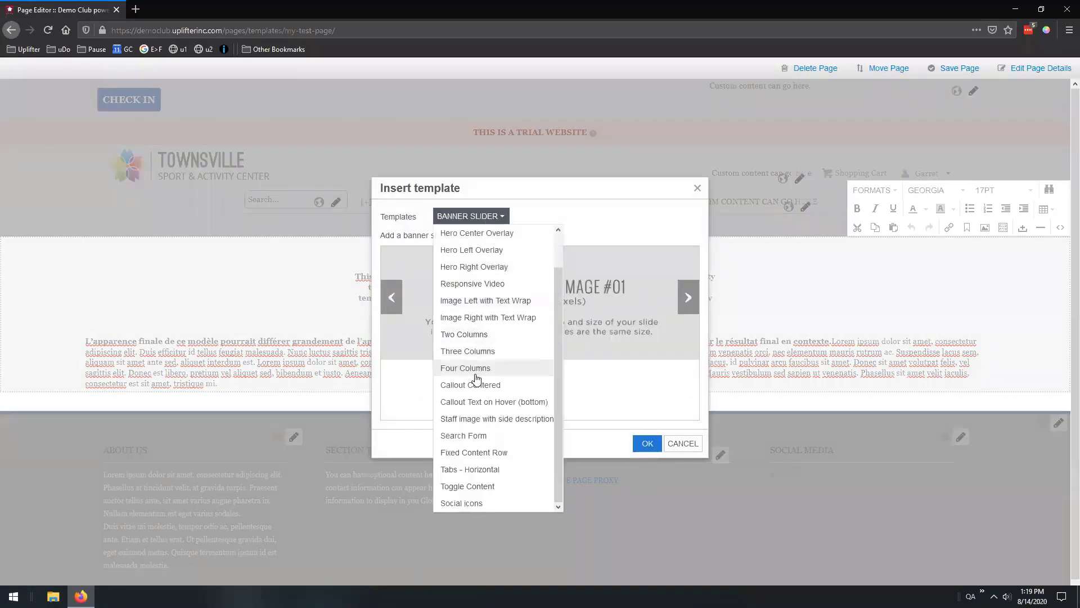
pyautogui.click(478, 351)
pyautogui.click(647, 443)
pyautogui.scroll(-3, 728, 447)
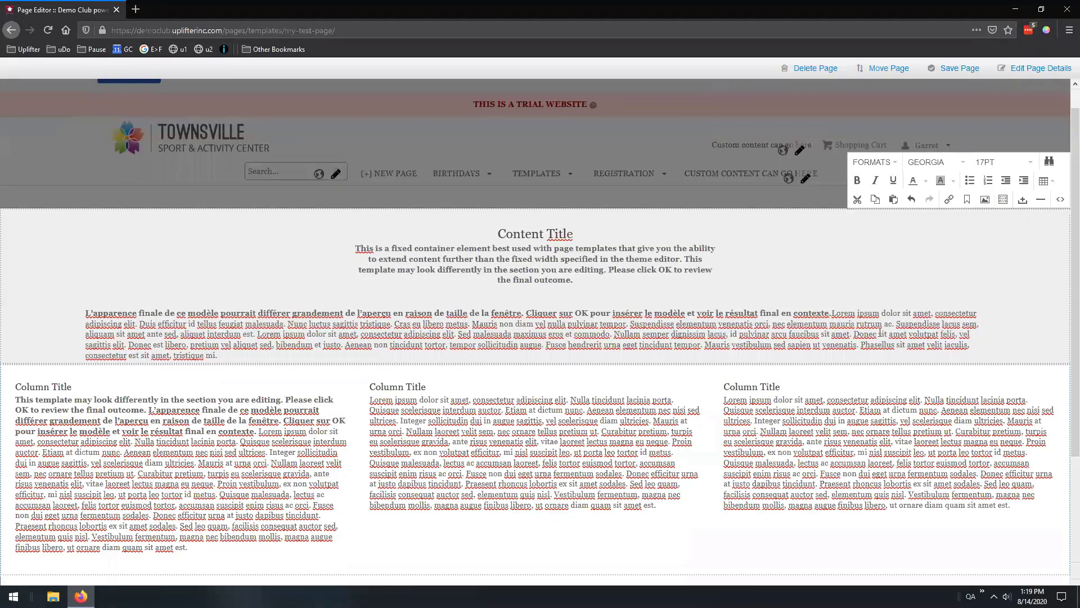
# Step: Insert another Fixed Content Row template below the three-column row and leave editing
pyautogui.scroll(2, 1017, 156)
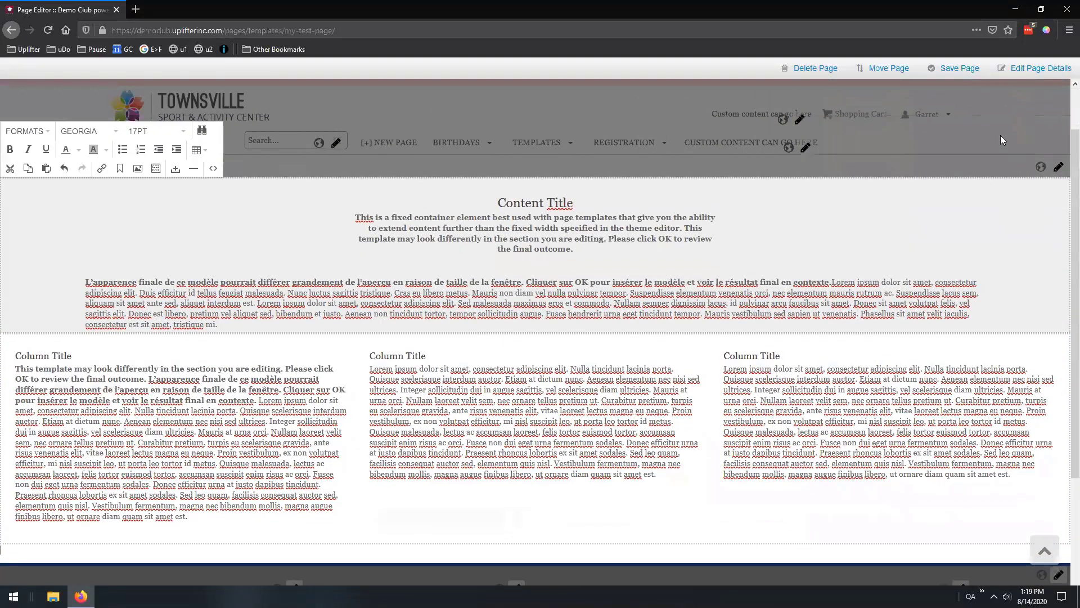
pyautogui.click(156, 168)
pyautogui.click(495, 218)
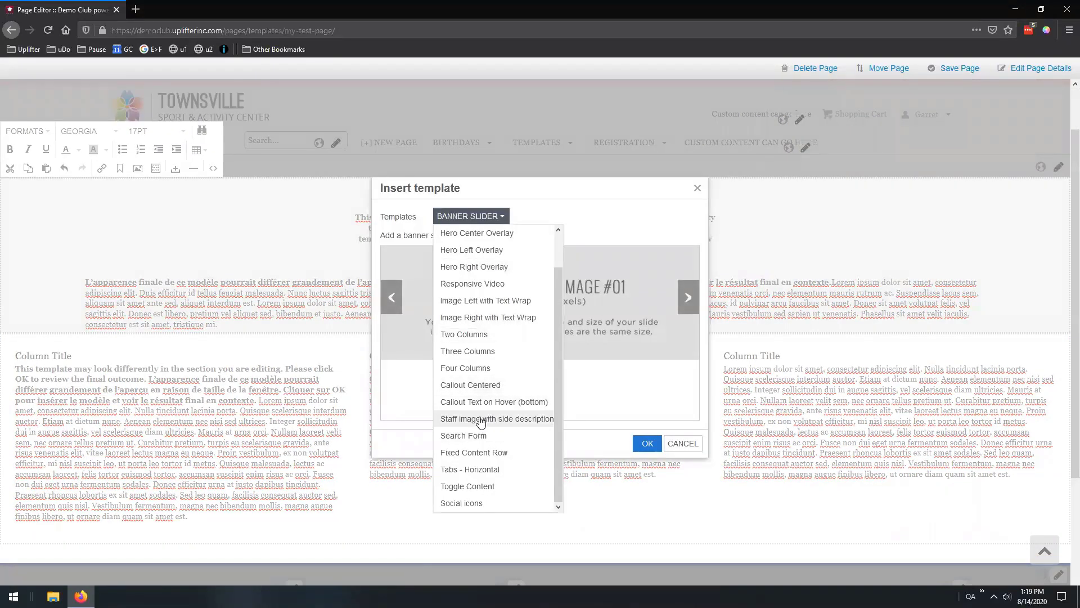
pyautogui.click(481, 452)
pyautogui.click(648, 444)
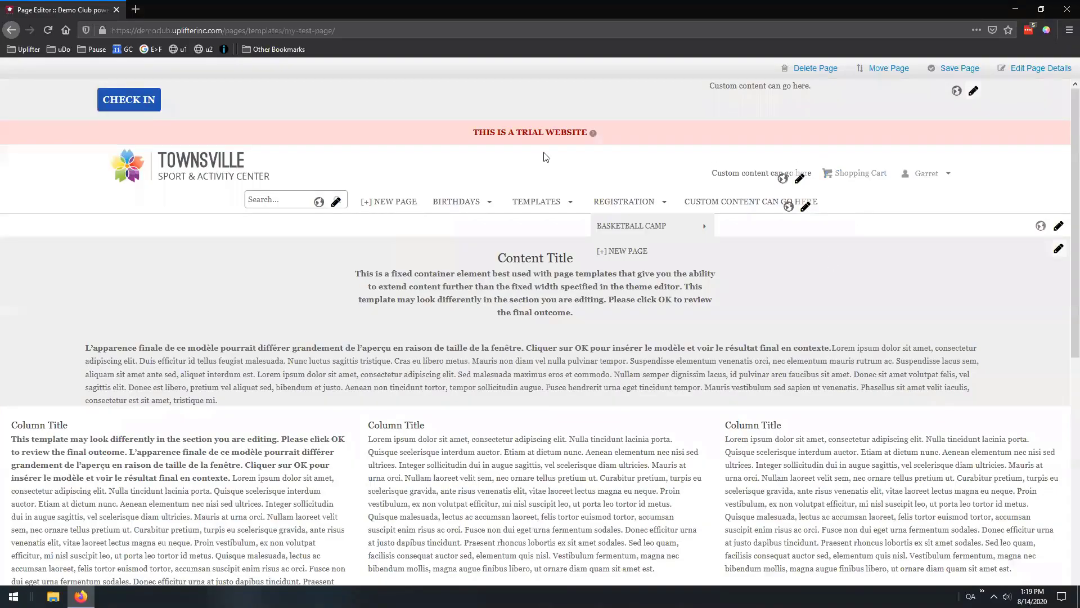
# Step: Review the page layout of alternating fixed content rows and the three-column row from header to footer
pyautogui.scroll(-3, 486, 187)
pyautogui.scroll(-3, 588, 236)
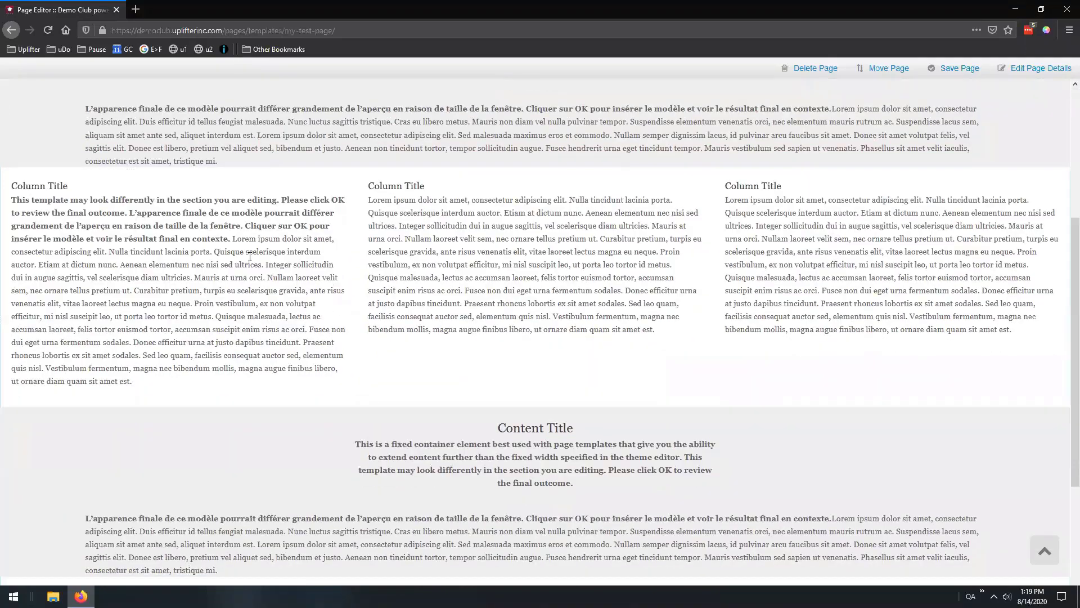
pyautogui.scroll(-3, 501, 297)
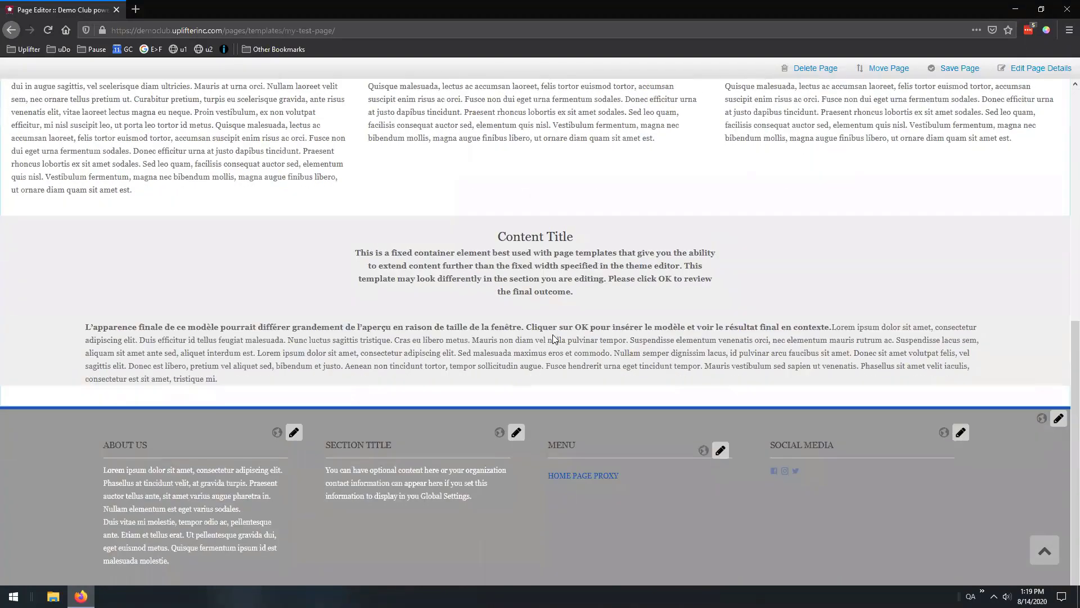
pyautogui.scroll(3, 553, 341)
pyautogui.scroll(2, 477, 333)
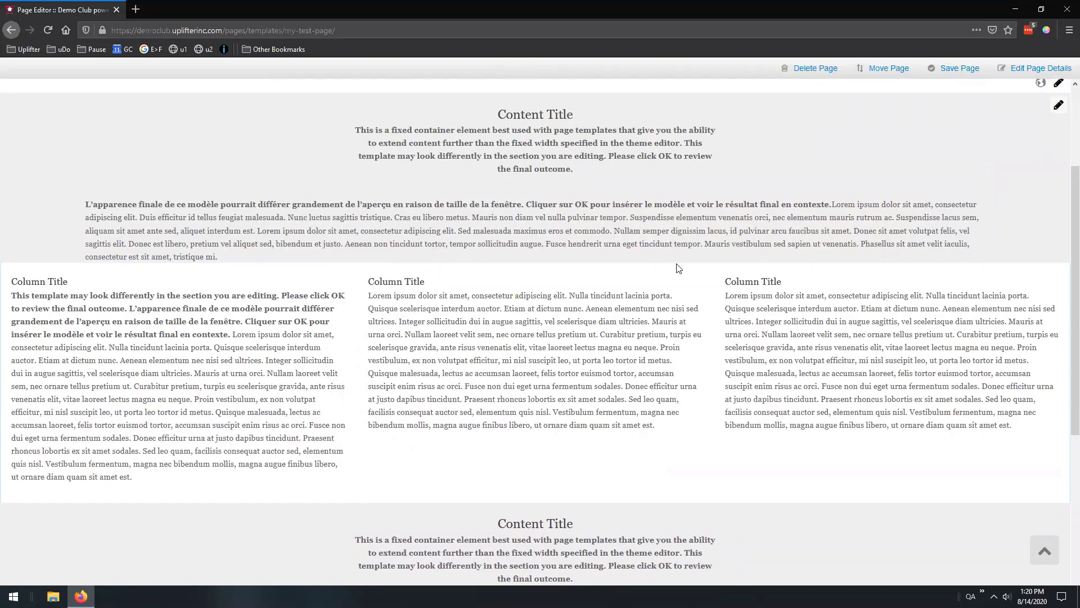
pyautogui.scroll(2, 610, 178)
pyautogui.scroll(1, 610, 177)
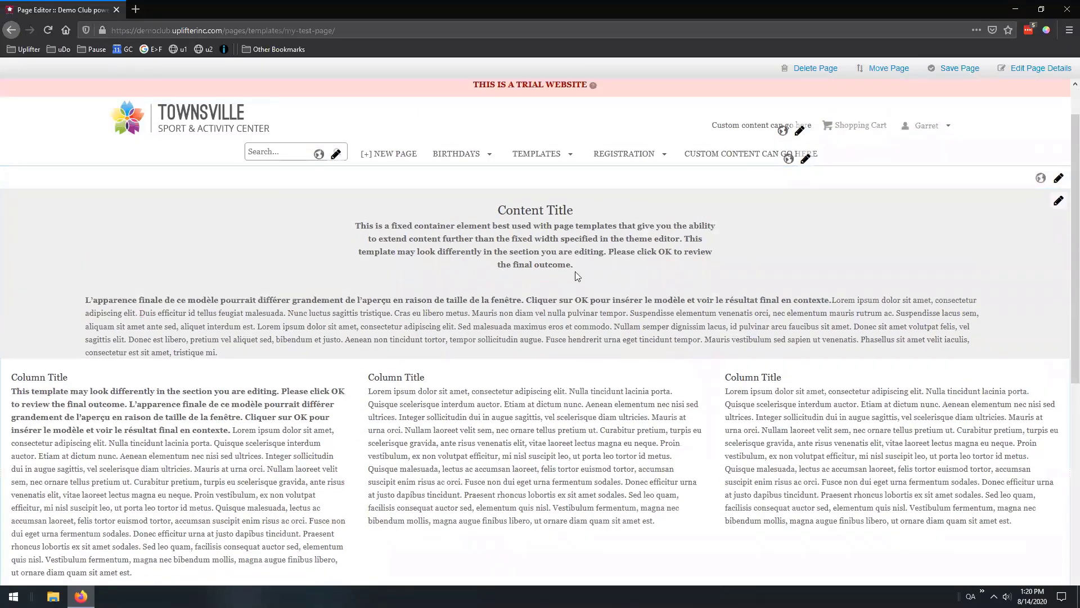
# Step: Reopen the page content for editing and delete all placeholder text from the first fixed content row
pyautogui.click(1058, 201)
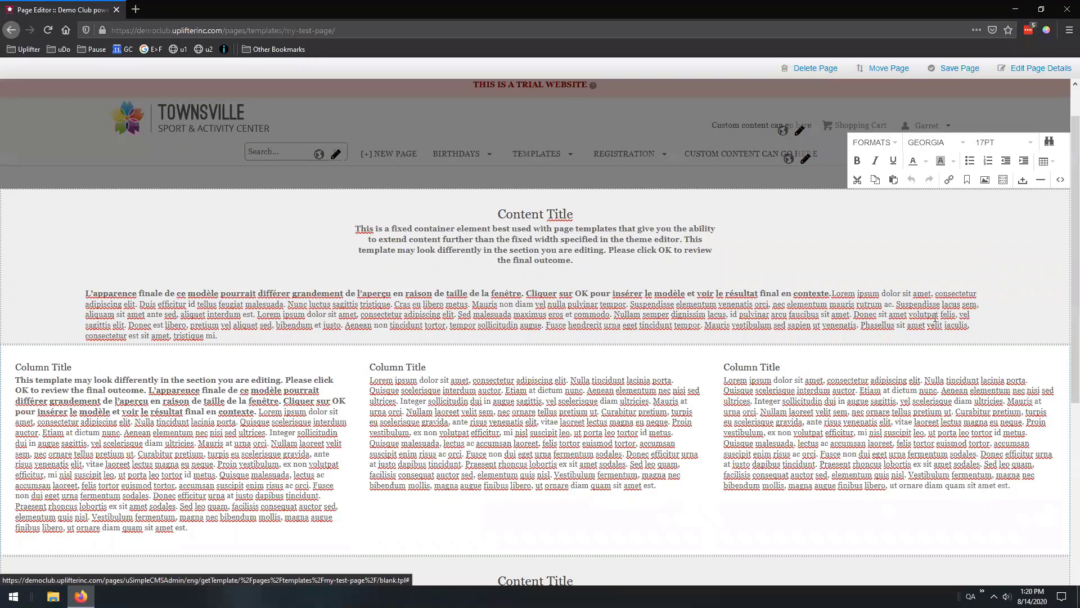
pyautogui.moveTo(973, 326); pyautogui.dragTo(531, 226)
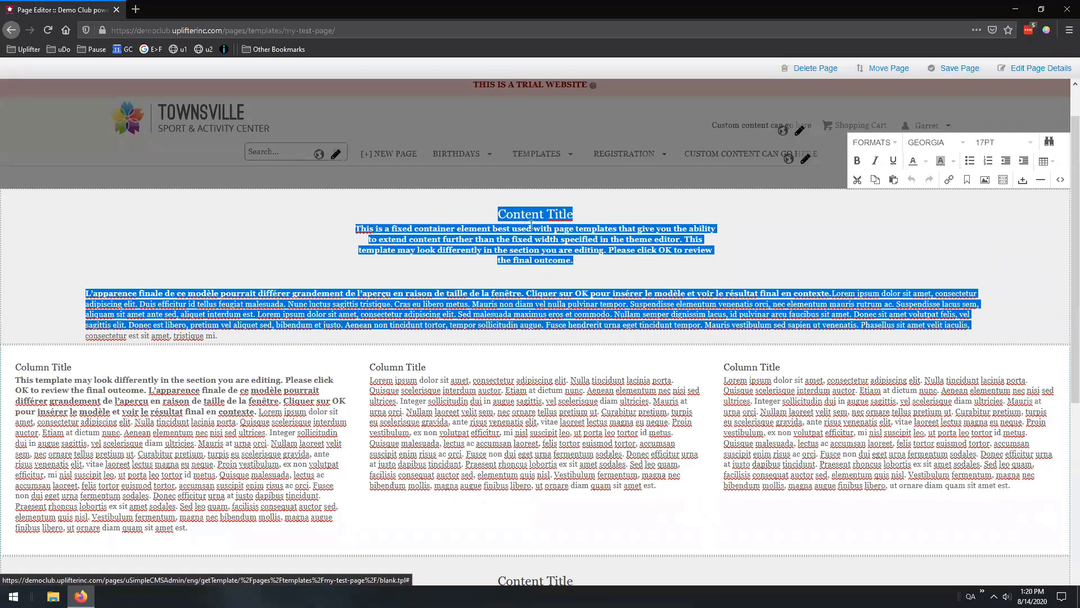
pyautogui.press('Delete')
pyautogui.moveTo(348, 236); pyautogui.dragTo(90, 235)
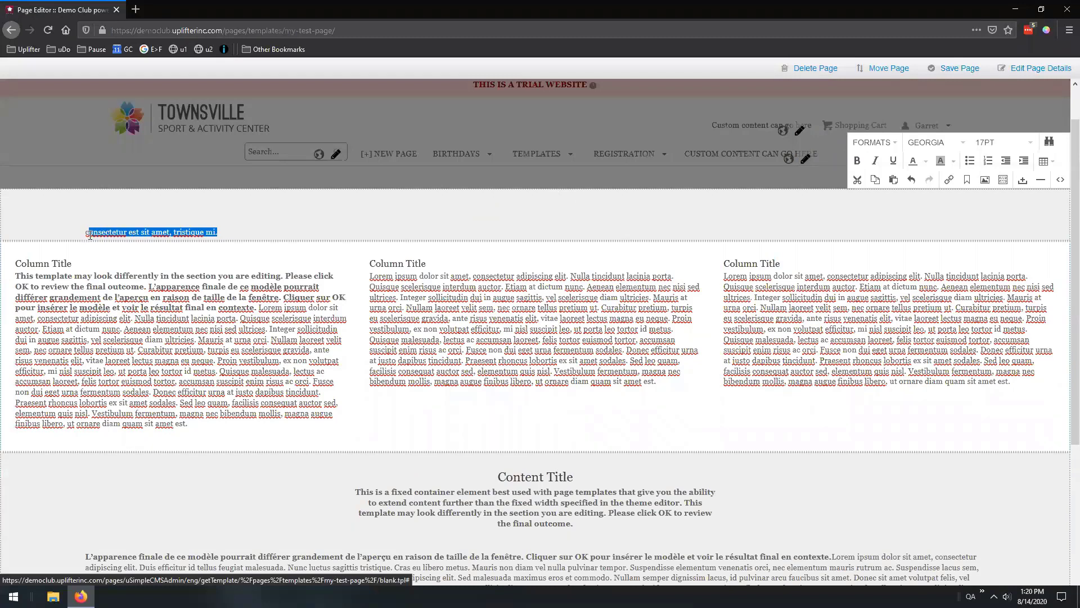
pyautogui.press('Delete')
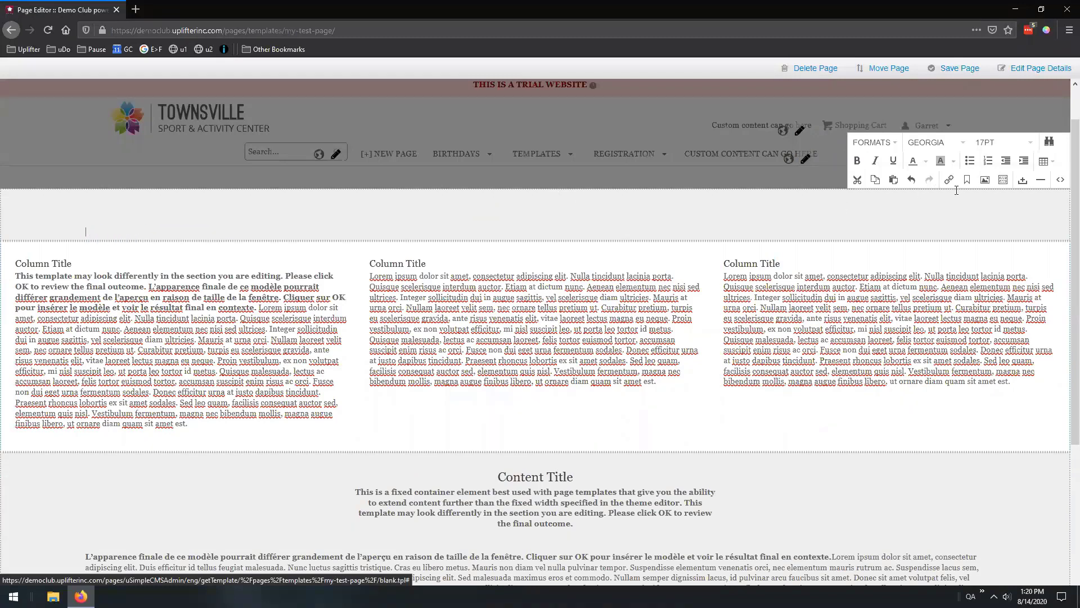
# Step: Insert the Two Columns template into the emptied fixed content row and leave editing
pyautogui.click(1003, 179)
pyautogui.click(471, 216)
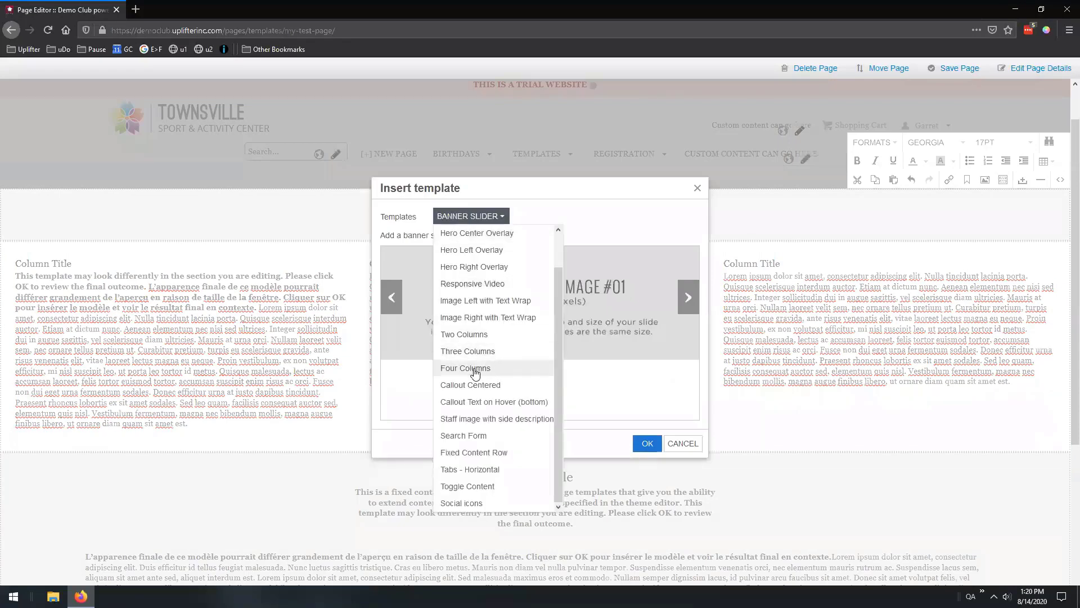
pyautogui.click(464, 338)
pyautogui.click(647, 442)
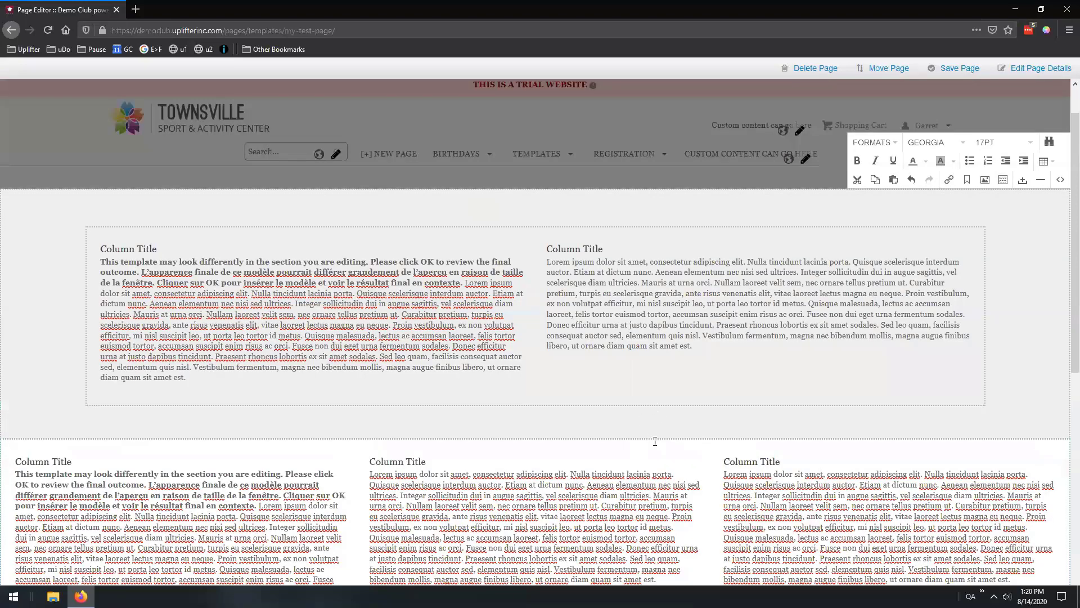
pyautogui.press('Escape')
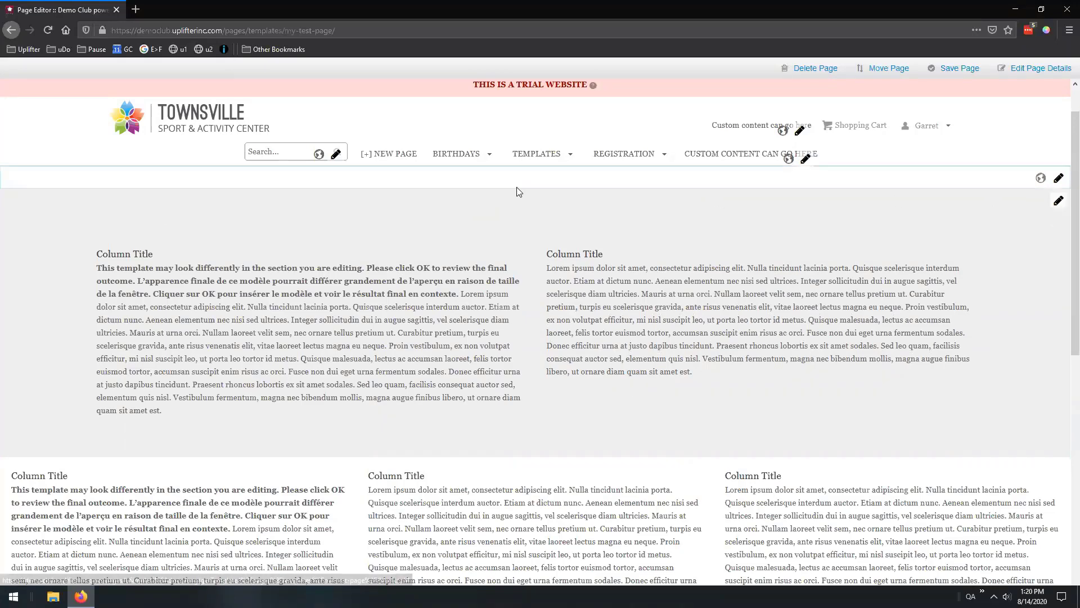
# Step: Go to the site's Templates page and look over its content
pyautogui.moveTo(524, 157)
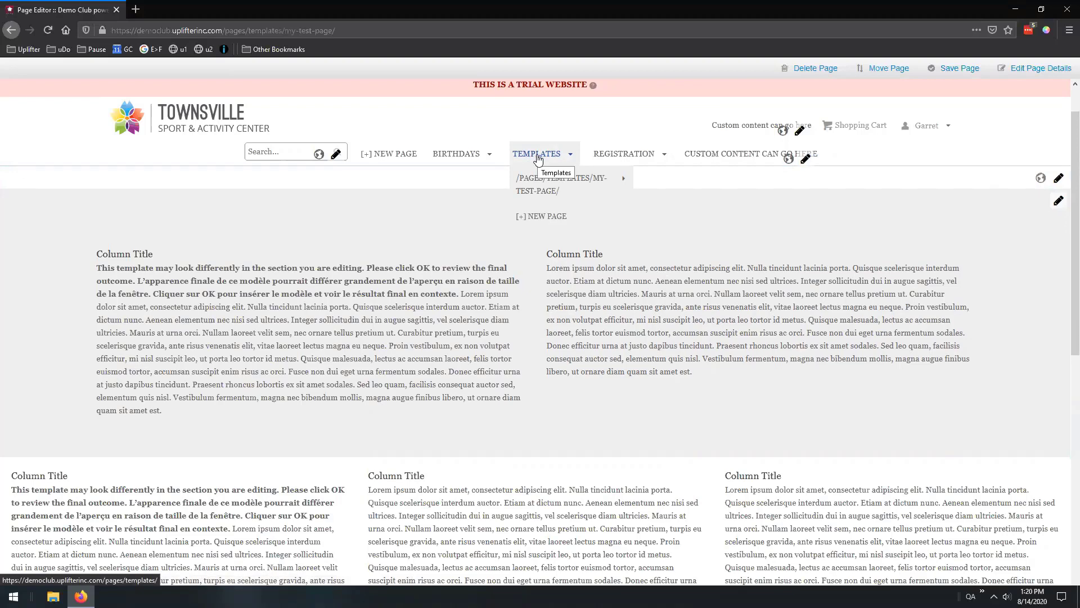
pyautogui.click(539, 159)
pyautogui.click(612, 272)
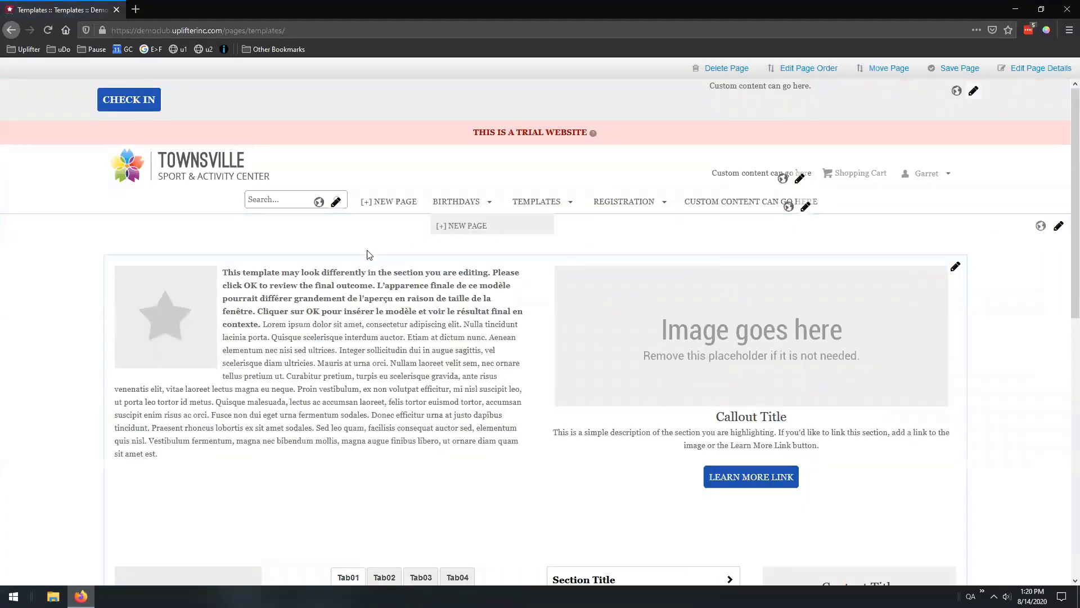
pyautogui.scroll(-1, 363, 238)
pyautogui.scroll(1, 379, 260)
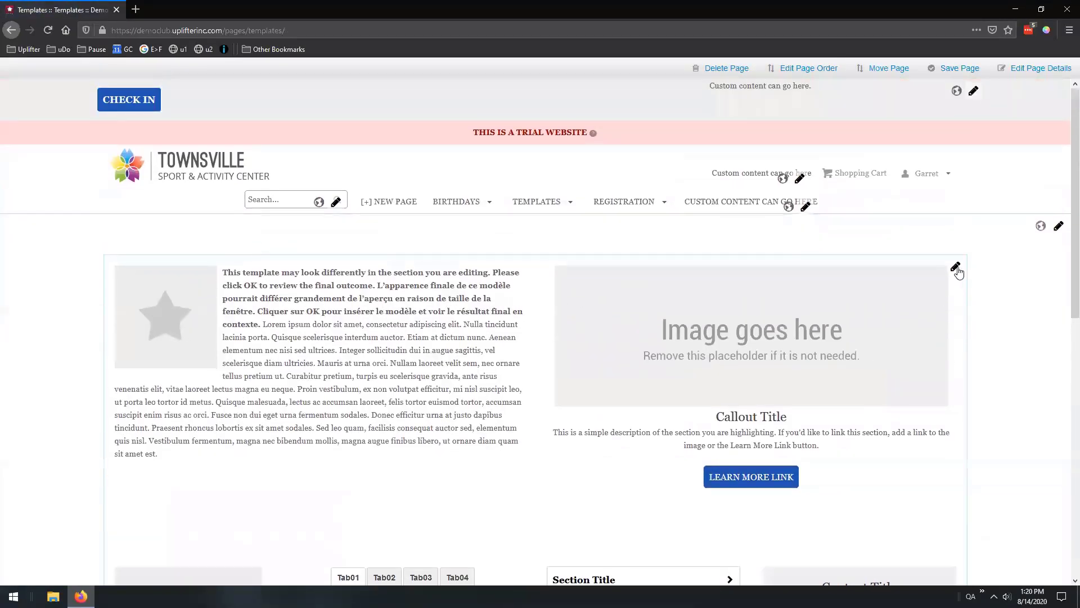
# Step: Open the Templates page content for editing and look through the list of insertable templates without inserting one
pyautogui.click(956, 268)
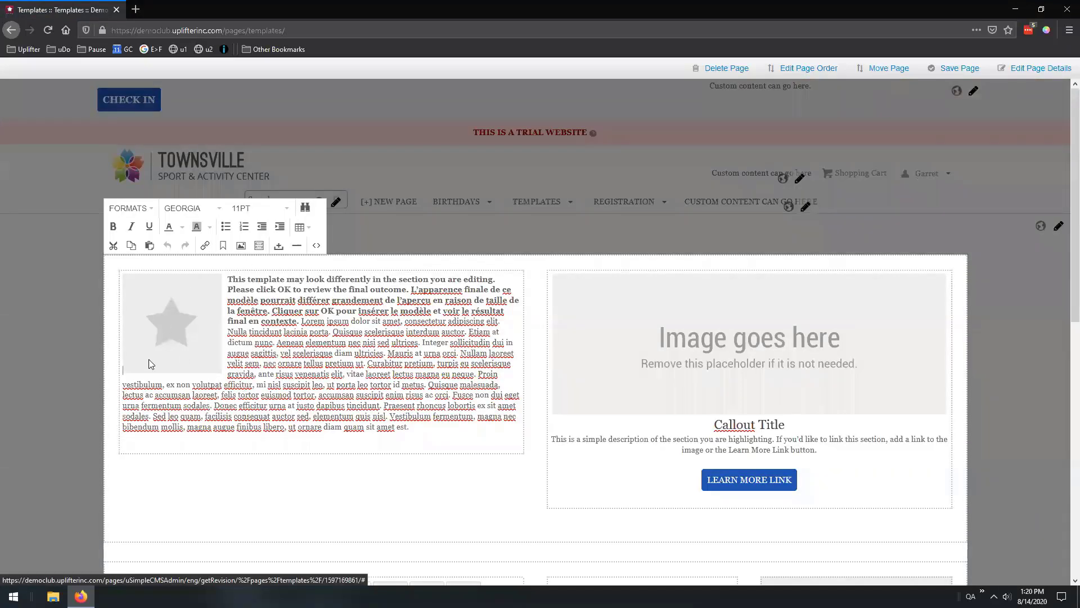
pyautogui.click(259, 246)
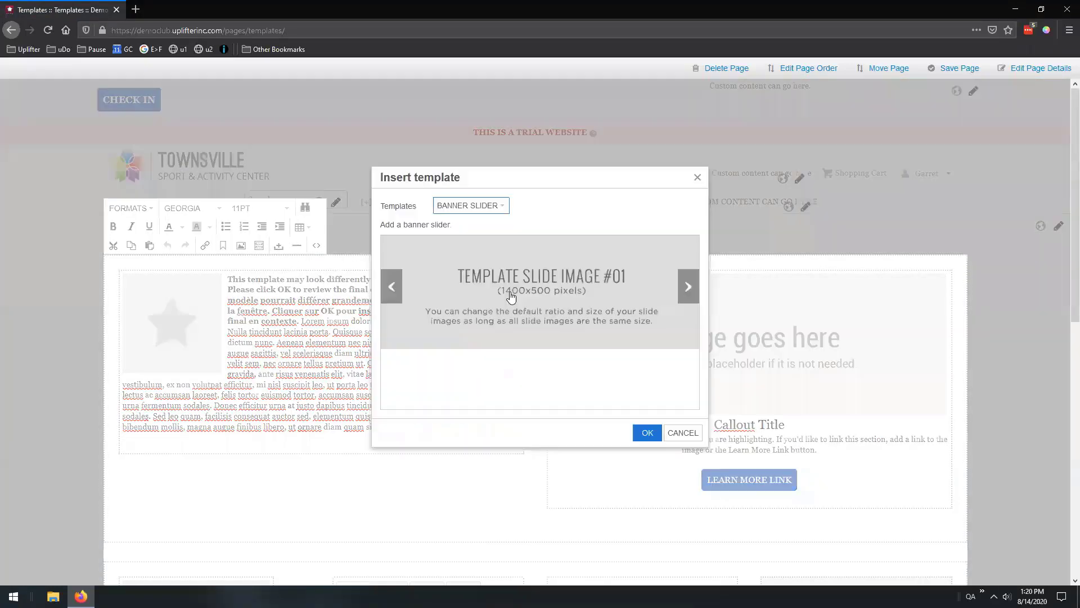
pyautogui.click(498, 206)
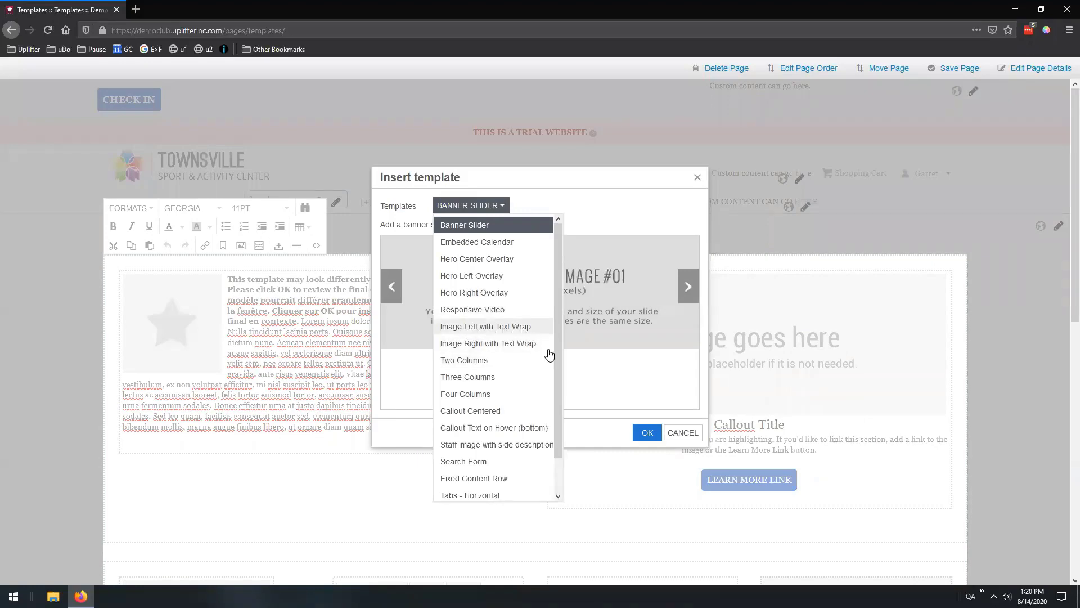
pyautogui.press('Escape')
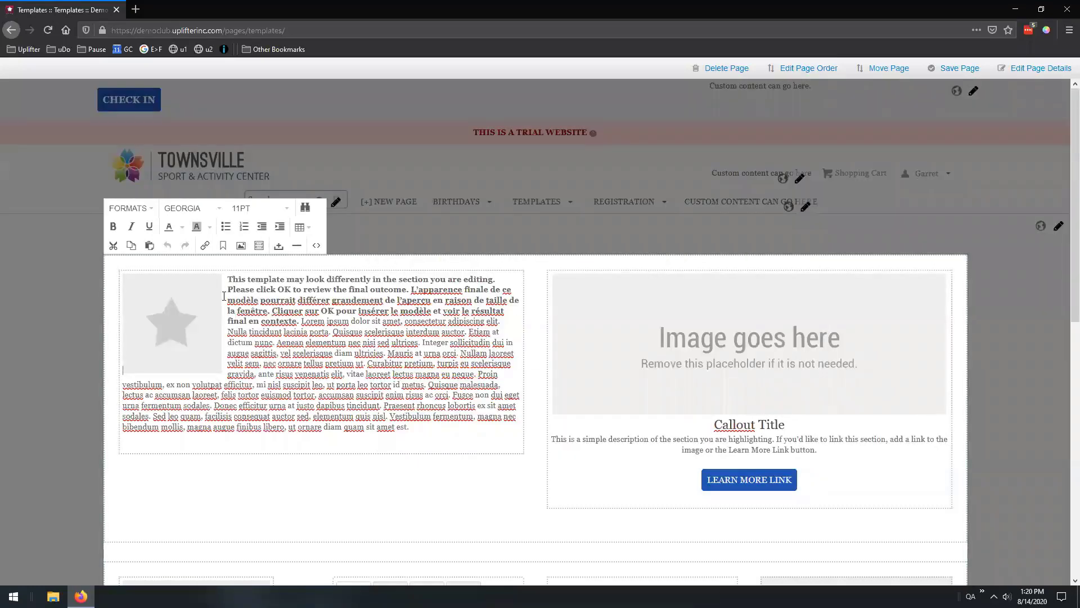
# Step: Replace the star placeholder image in the text-wrap block with Archery.png from the site's images
pyautogui.click(177, 317)
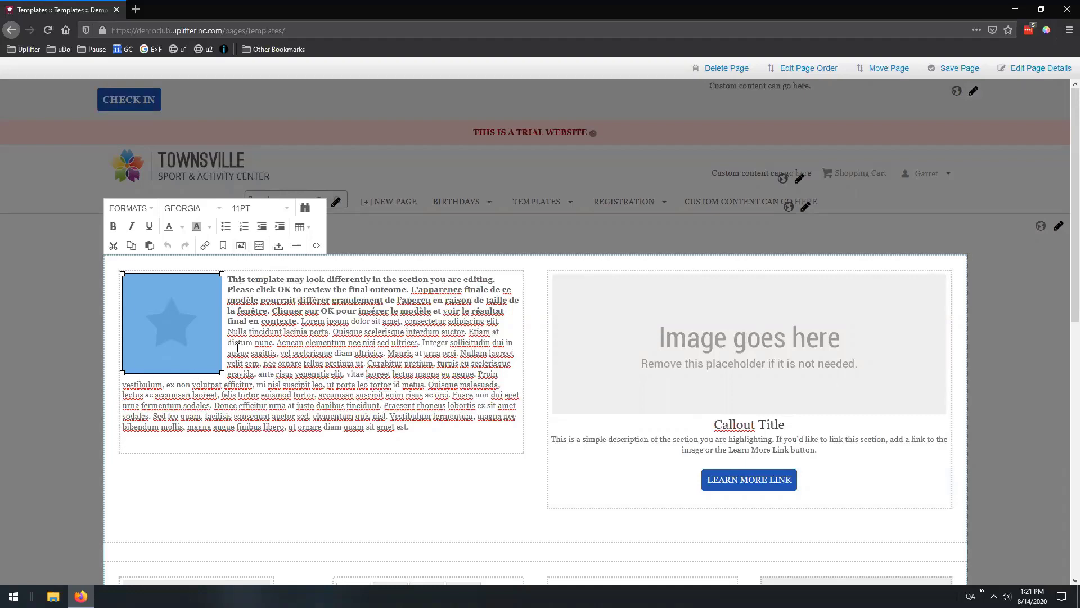
pyautogui.click(241, 245)
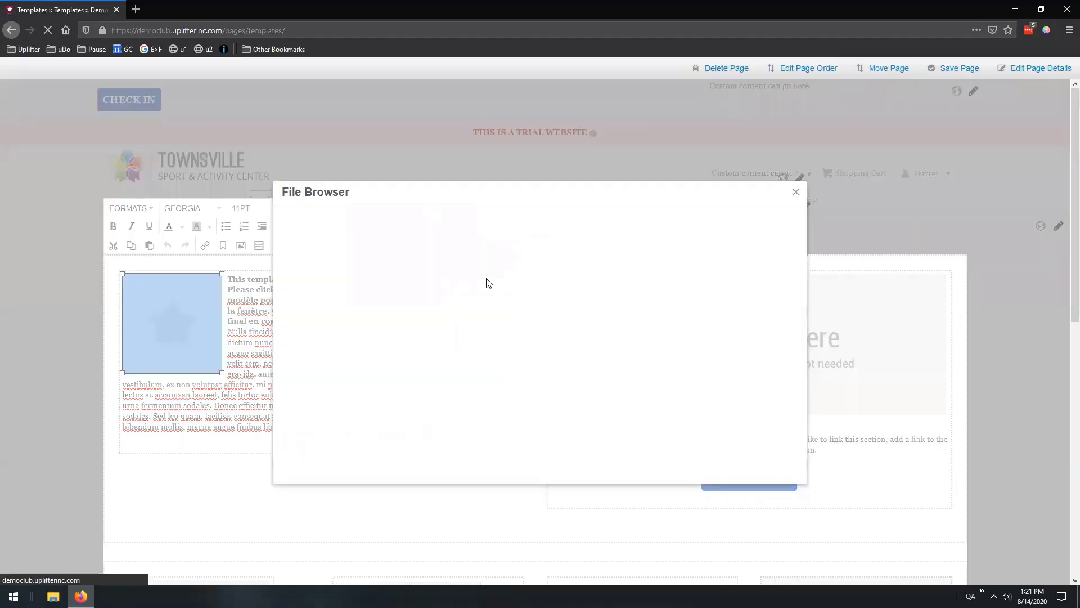
pyautogui.click(393, 228)
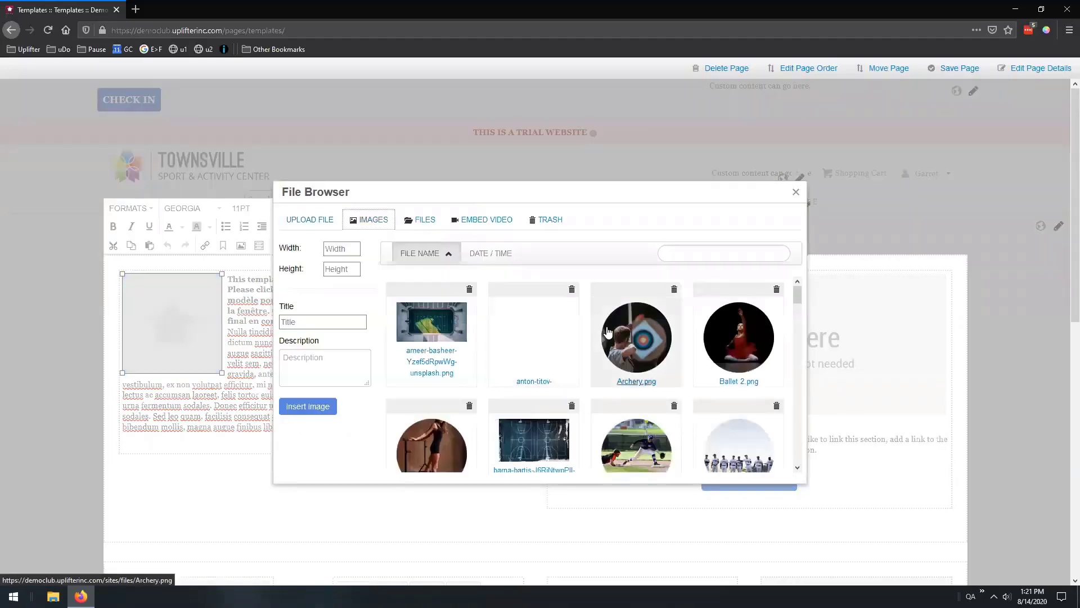
pyautogui.click(308, 406)
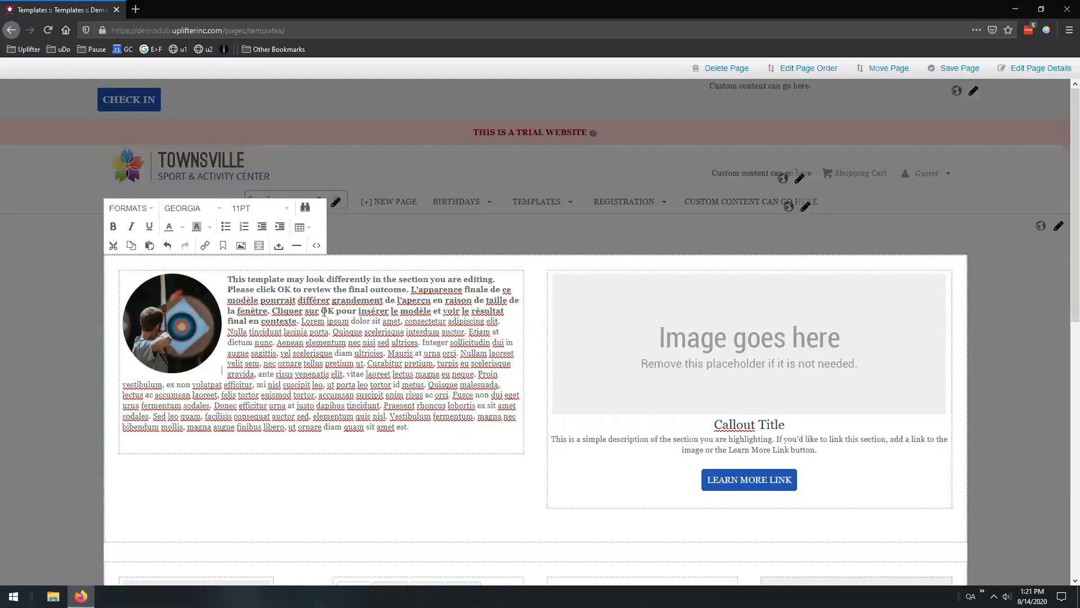
# Step: Look over the image file browser, the list of insertable templates and the rest of the page content
pyautogui.click(241, 246)
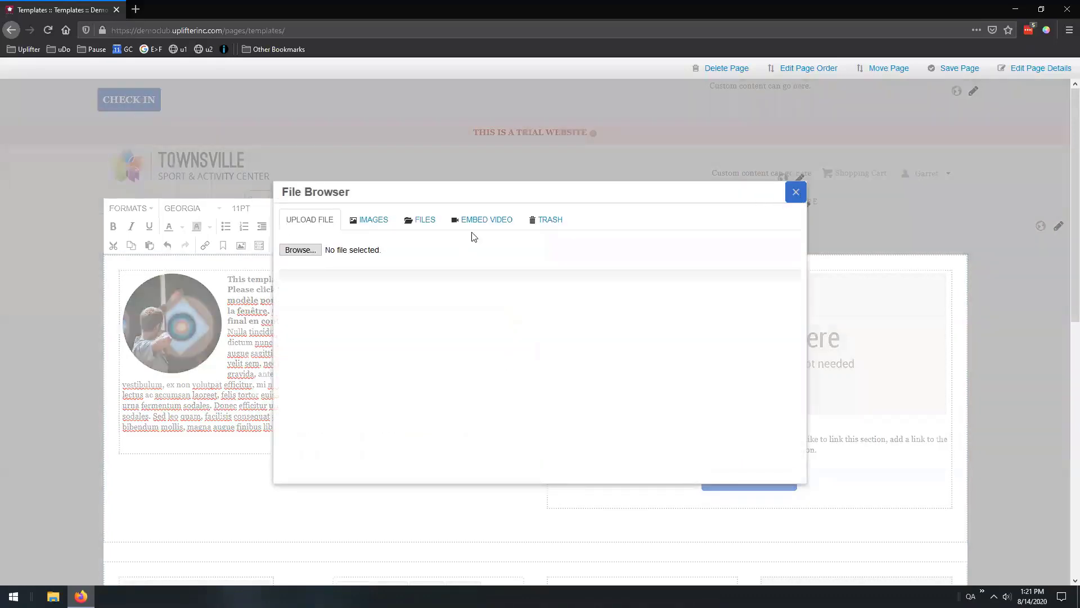
pyautogui.press('Escape')
pyautogui.click(259, 245)
pyautogui.click(484, 209)
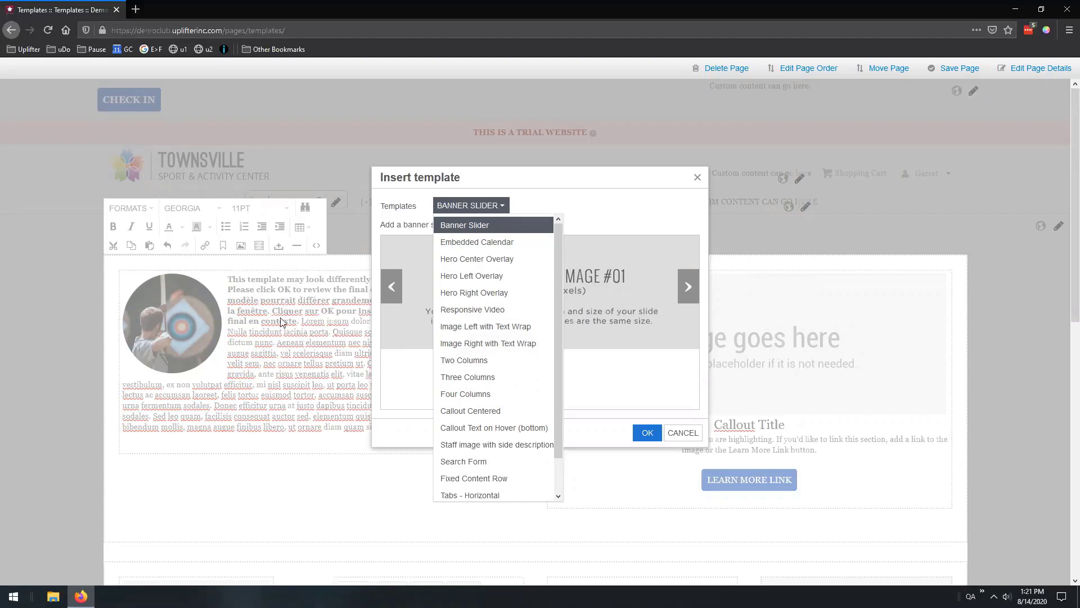
pyautogui.click(684, 432)
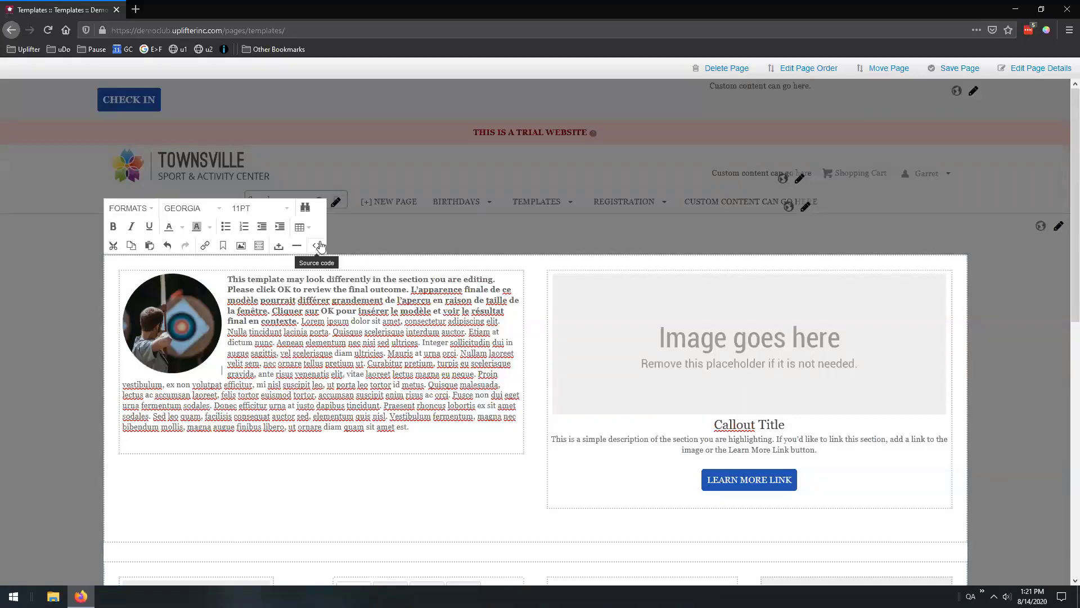
pyautogui.scroll(-3, 411, 265)
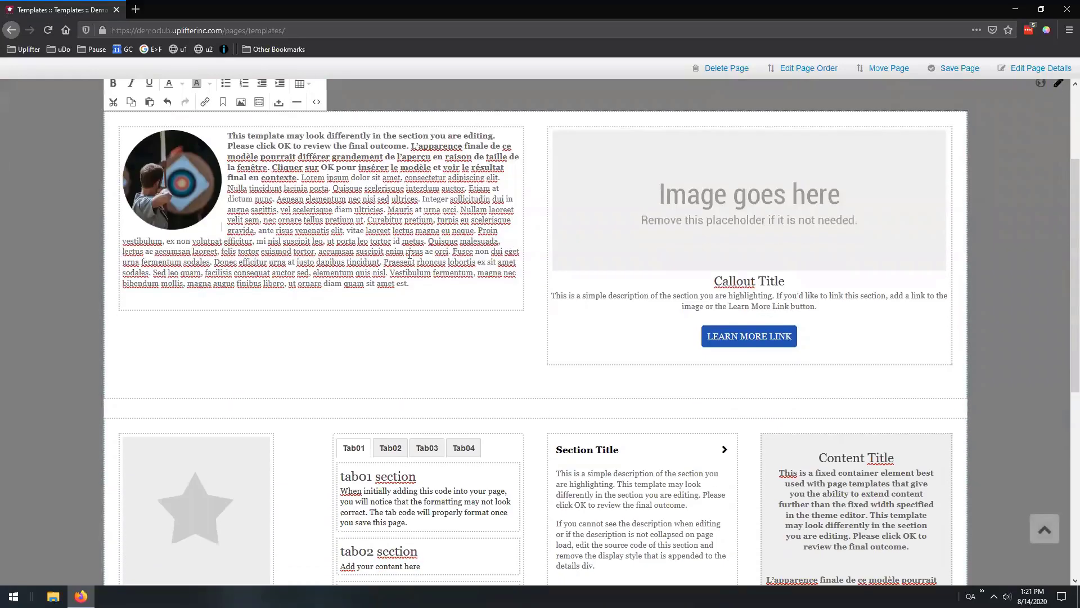
pyautogui.scroll(3, 410, 254)
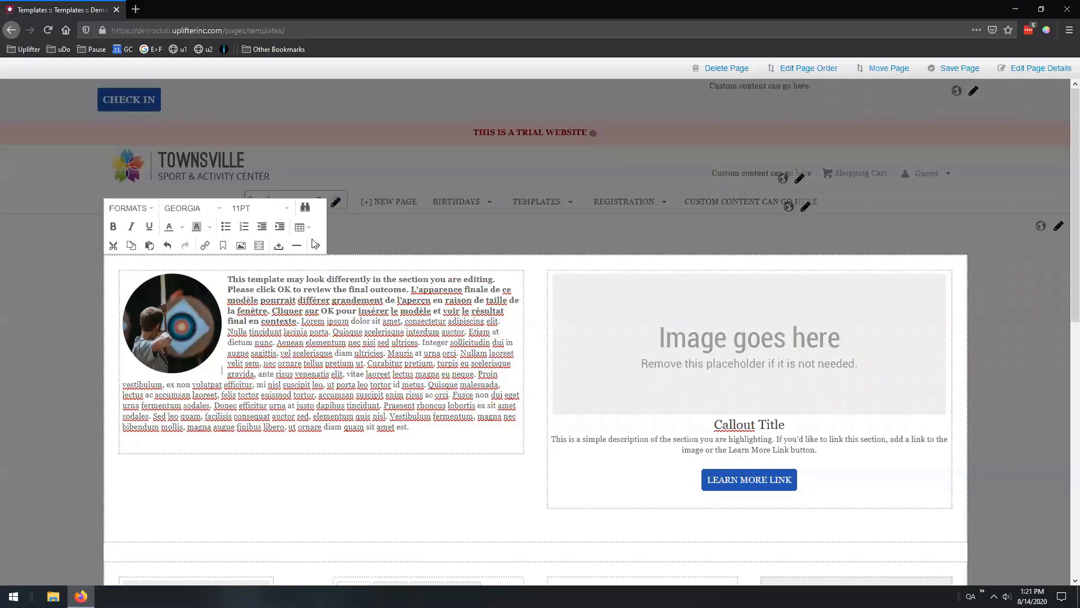
# Step: Clear the archery image and its text from the first column, and view the page's source code without changing it
pyautogui.moveTo(519, 450); pyautogui.dragTo(121, 273)
pyautogui.press('BackSpace')
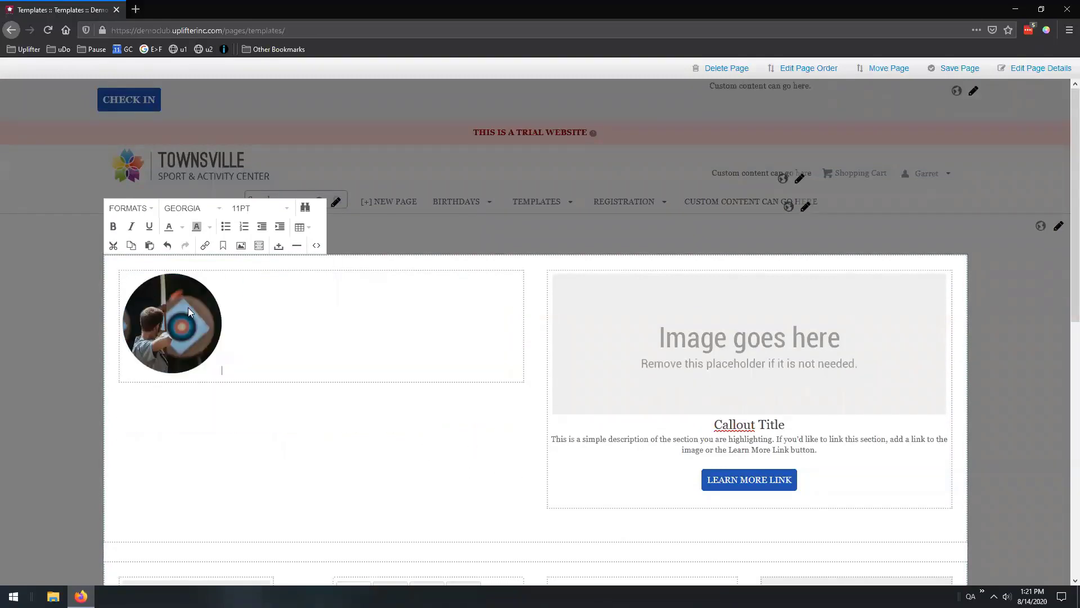
pyautogui.click(316, 246)
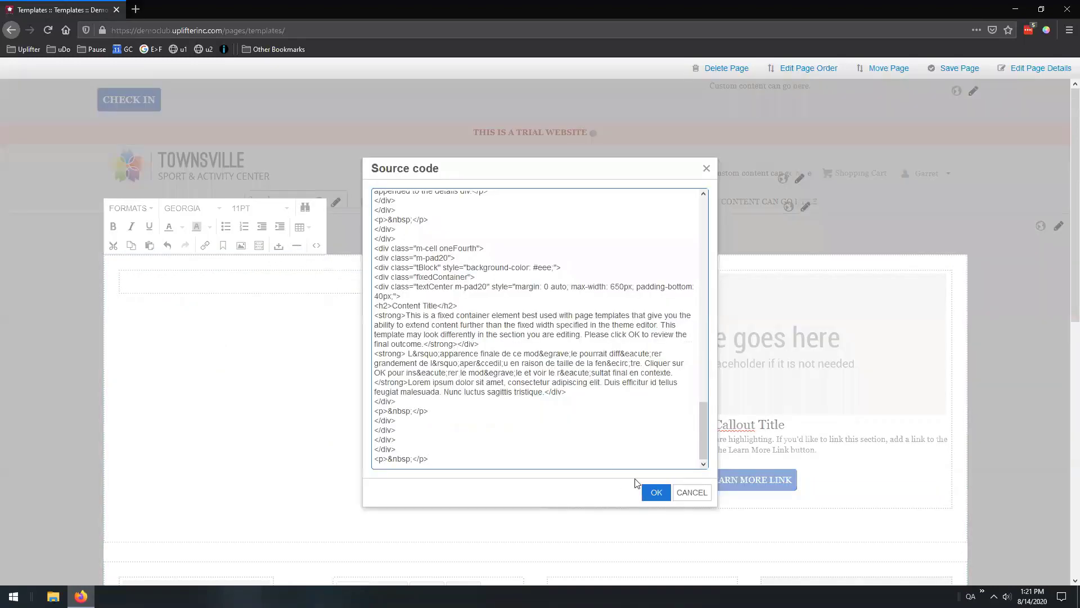
pyautogui.click(687, 492)
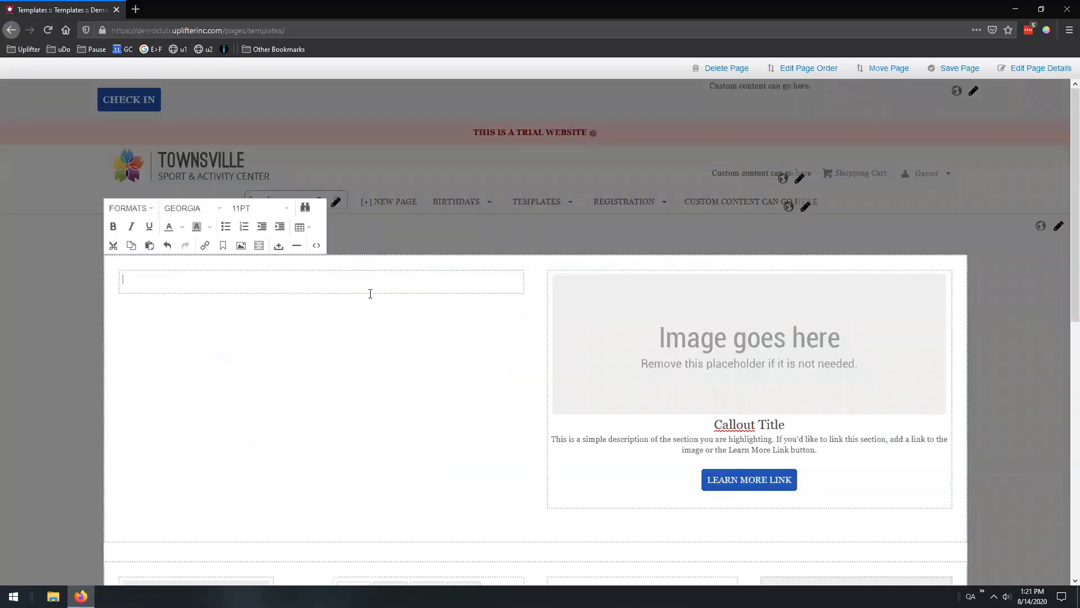
# Step: Insert the Staff image with side description template into the emptied first column
pyautogui.click(259, 246)
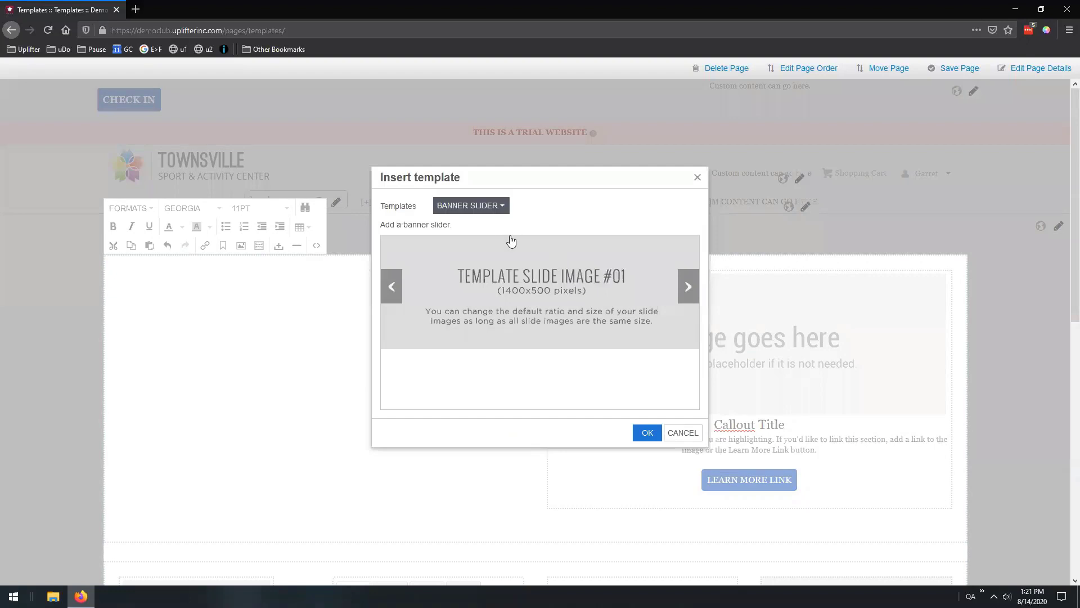
pyautogui.click(473, 206)
pyautogui.scroll(-2, 493, 322)
pyautogui.scroll(-1, 492, 332)
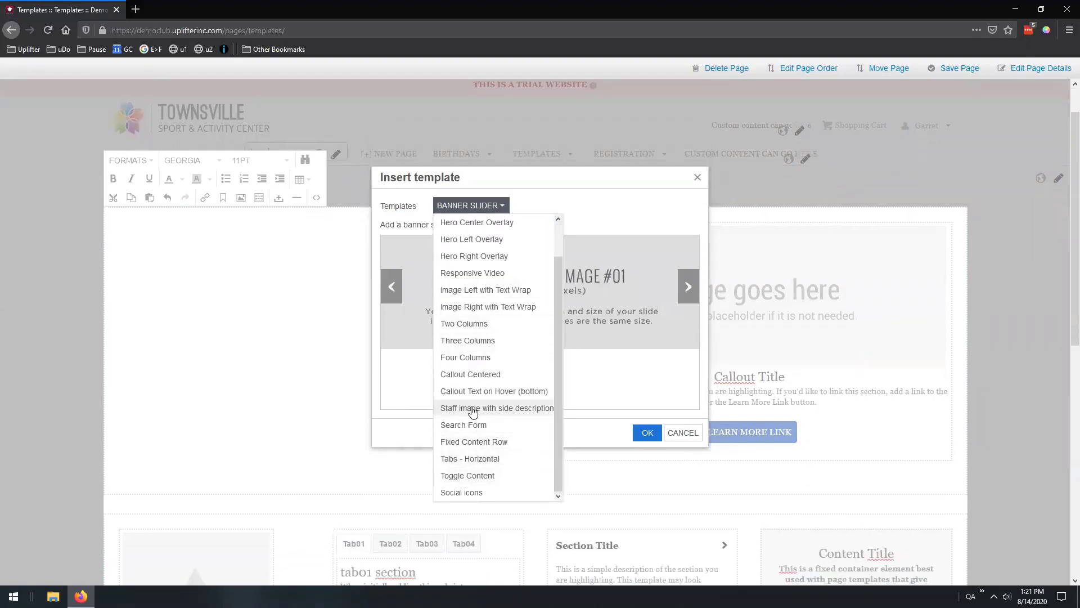
pyautogui.click(521, 413)
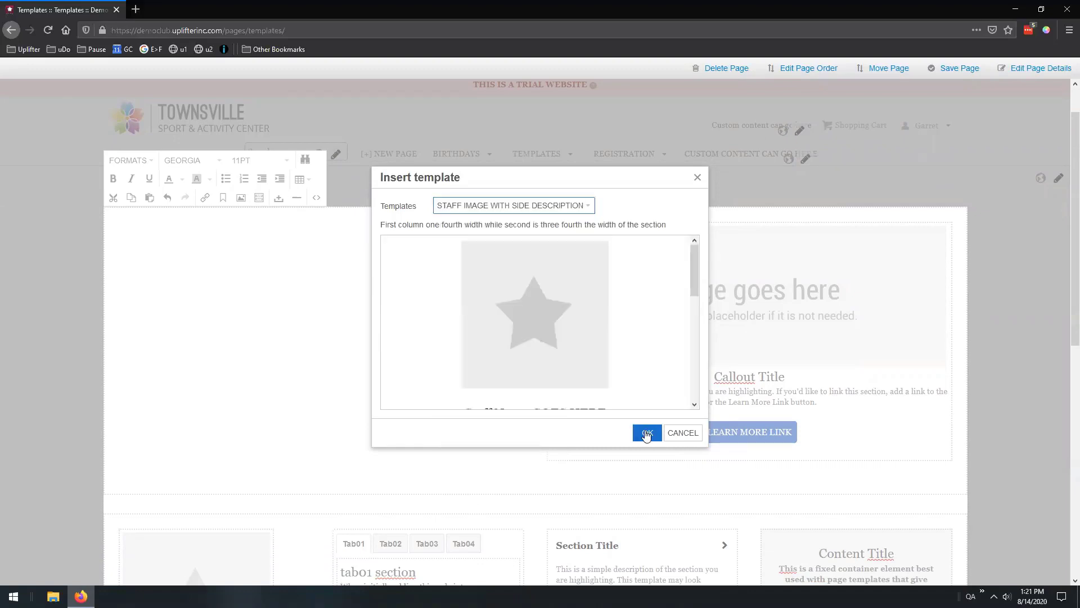
pyautogui.click(646, 433)
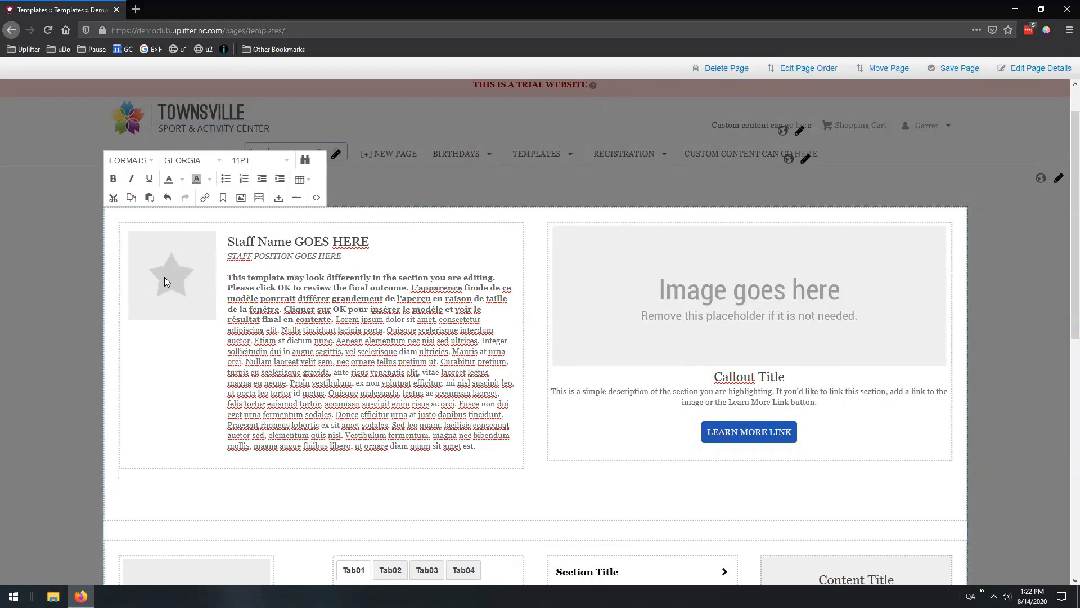
# Step: Highlight the placeholder staff name, position and description for review, and leave editing
pyautogui.moveTo(371, 241); pyautogui.dragTo(230, 246)
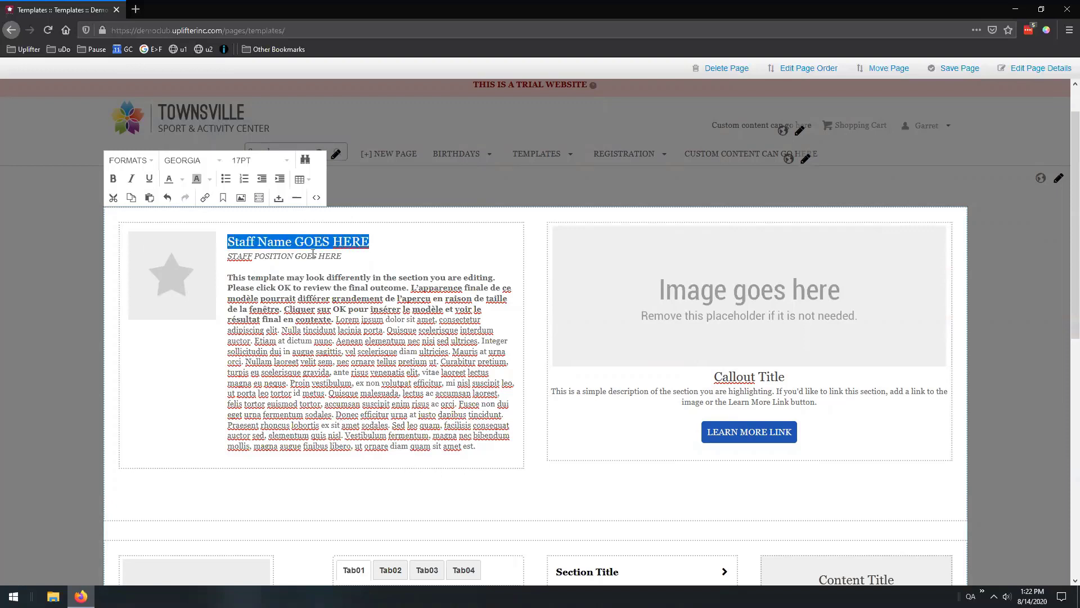
pyautogui.moveTo(313, 253); pyautogui.dragTo(476, 446)
pyautogui.click(290, 300)
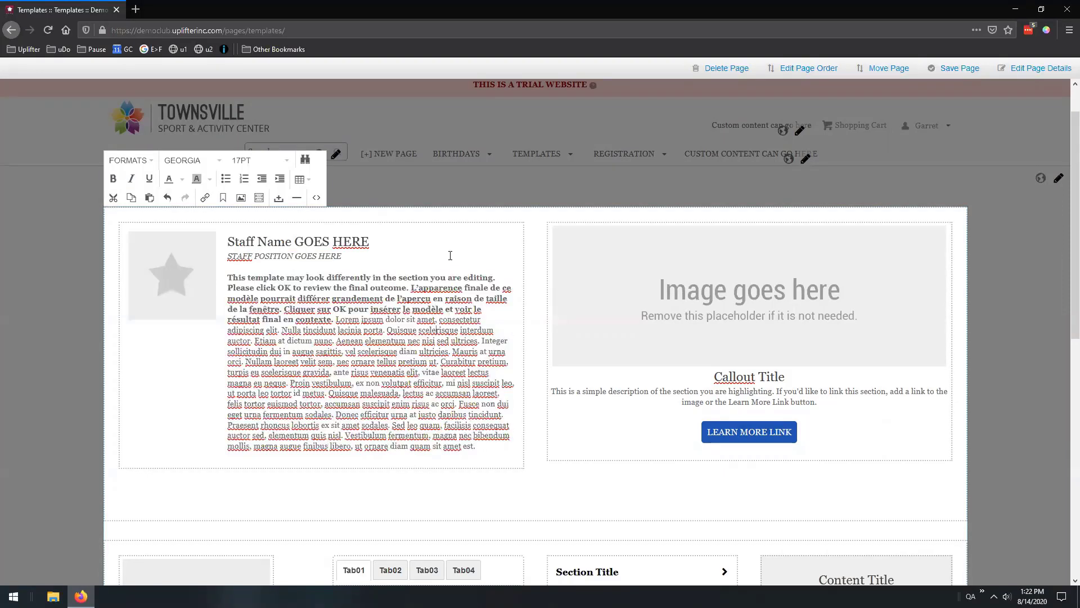
pyautogui.click(443, 208)
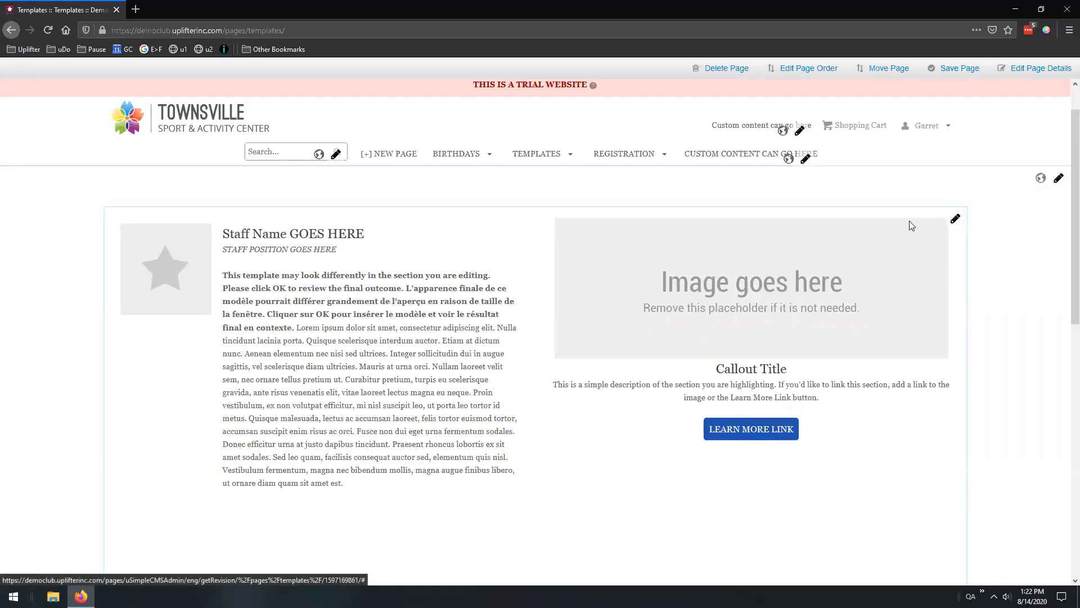
# Step: Open the page content for editing and highlight the second column's placeholder image, callout title and part of its description for review
pyautogui.click(956, 218)
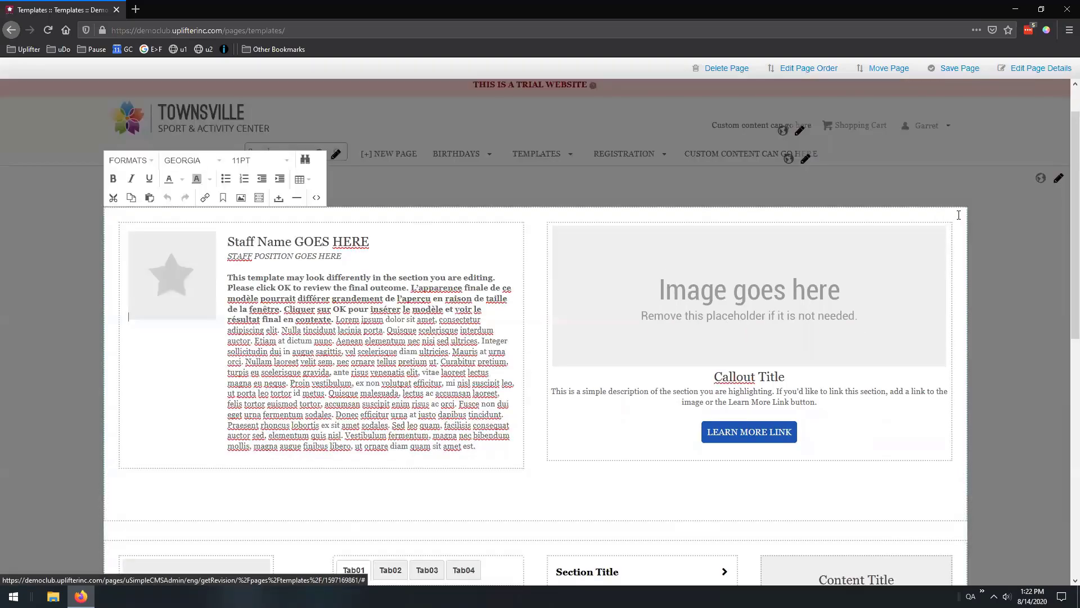
pyautogui.click(698, 273)
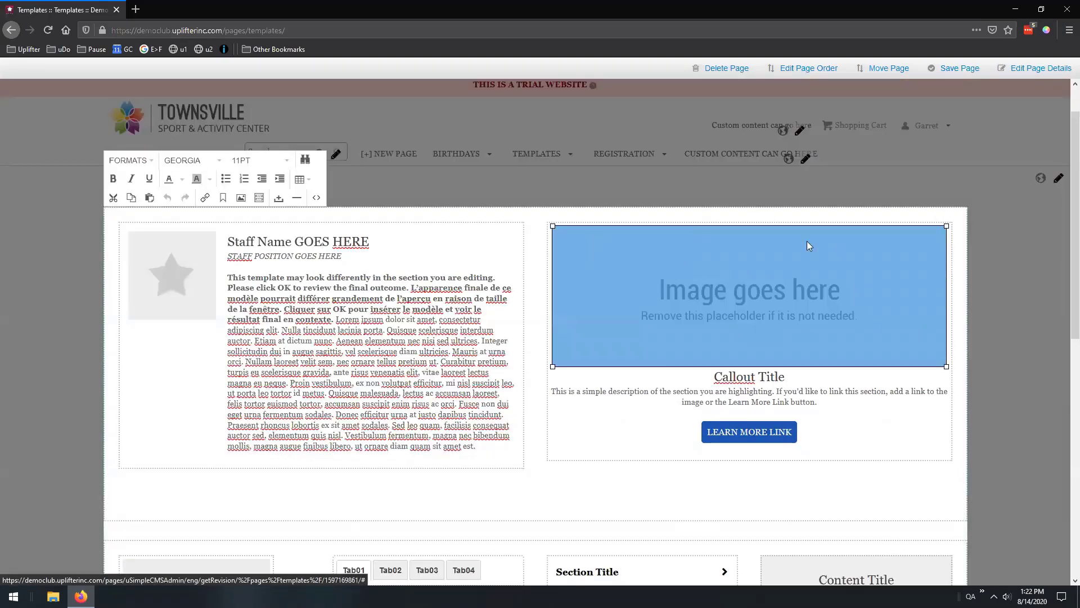
pyautogui.moveTo(720, 377); pyautogui.dragTo(784, 378)
pyautogui.moveTo(671, 392); pyautogui.dragTo(775, 396)
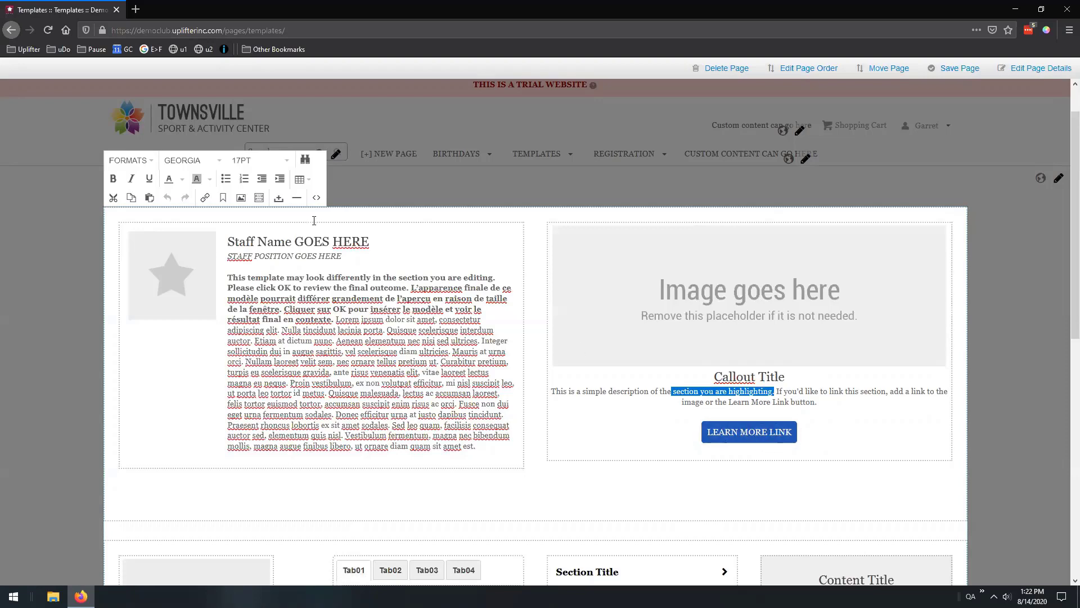
# Step: Preview the Callout Centered template down to its link button and close the template chooser without inserting it
pyautogui.click(259, 198)
pyautogui.moveTo(546, 182); pyautogui.dragTo(389, 143)
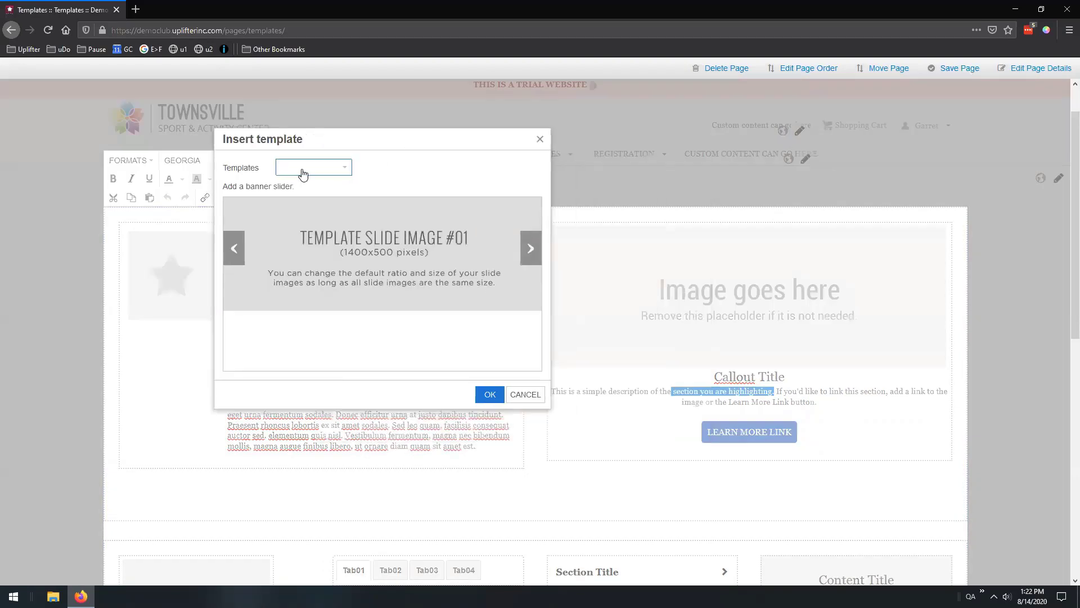
pyautogui.click(340, 168)
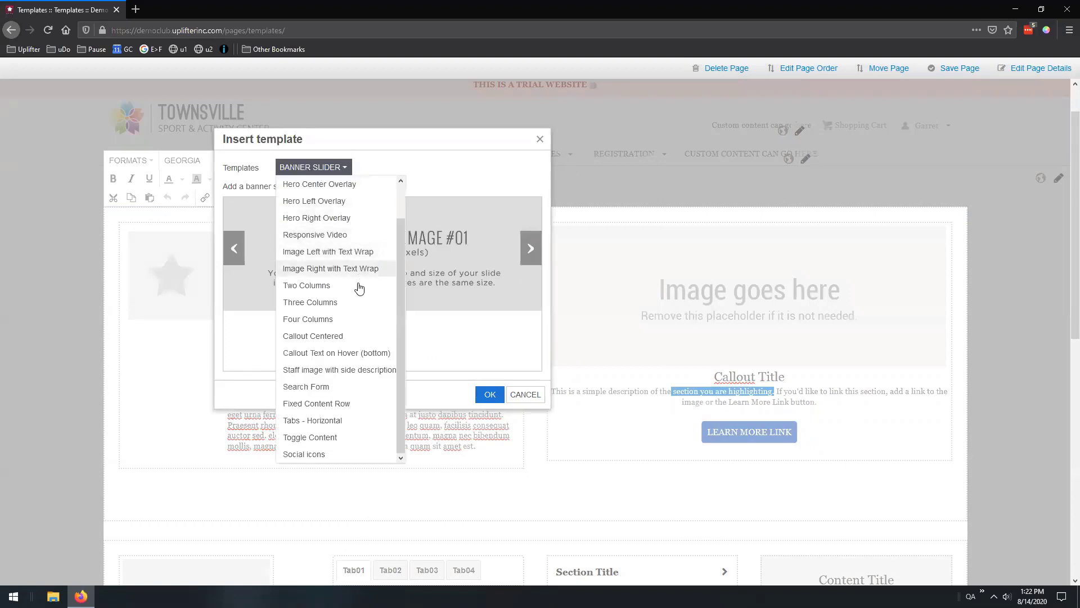
pyautogui.click(322, 337)
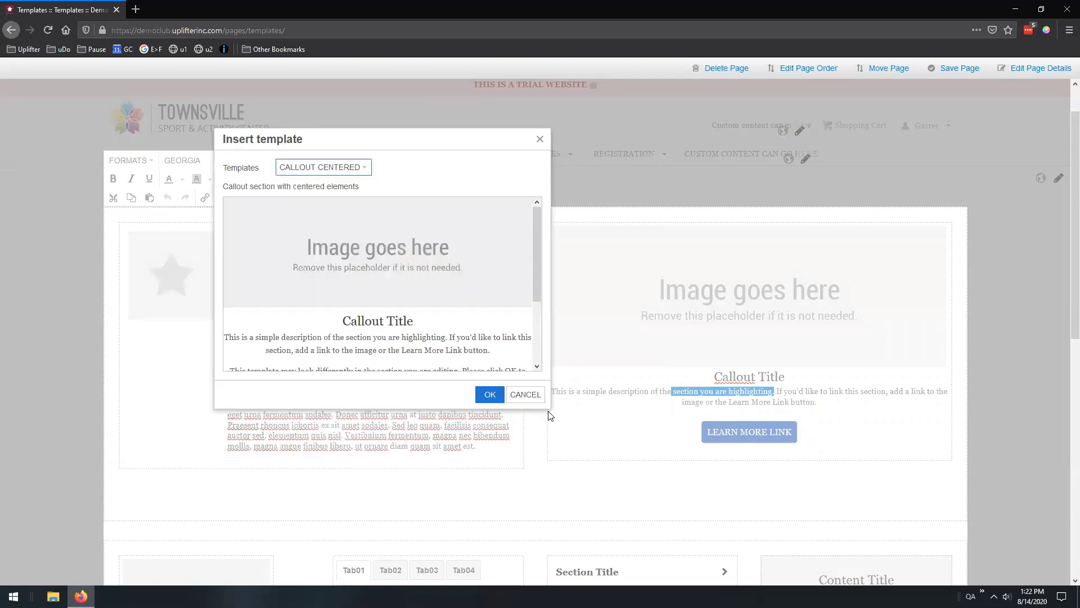
pyautogui.scroll(-3, 372, 244)
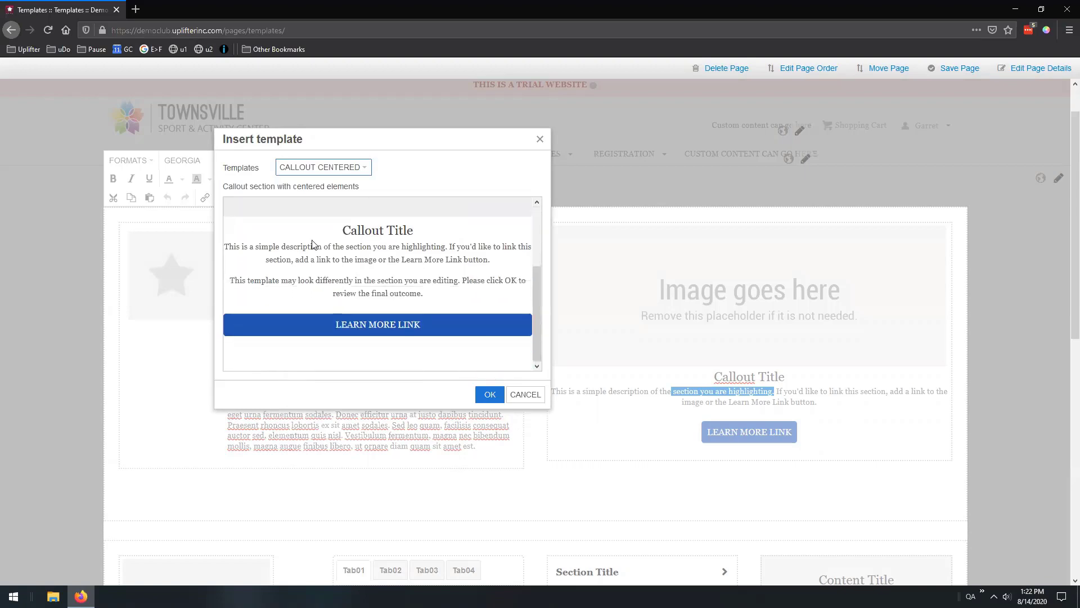
pyautogui.click(514, 396)
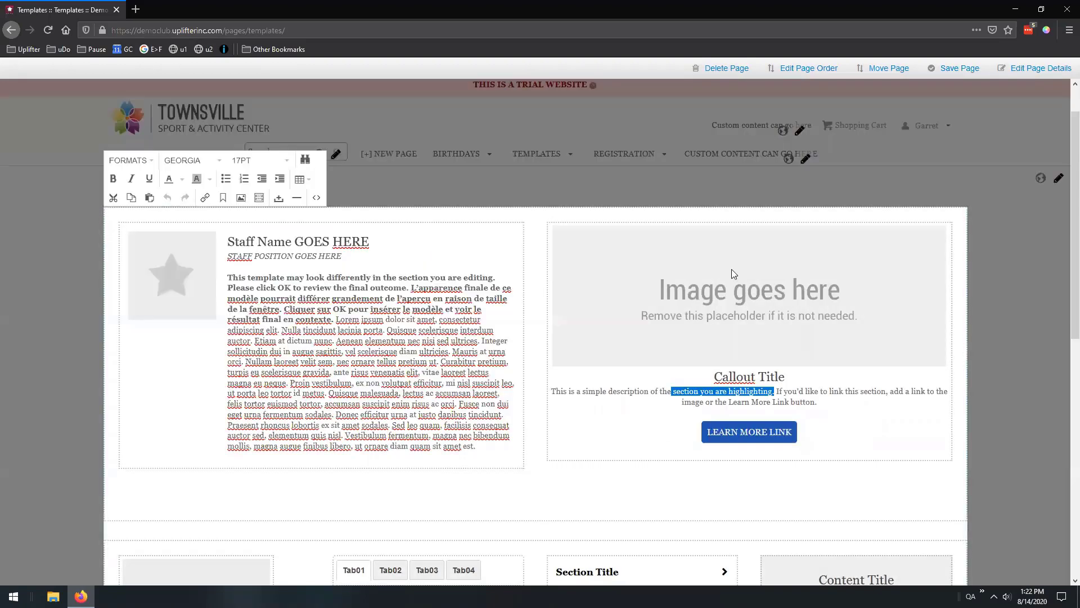
# Step: View the link settings of the Learn More Link button and close them without changes
pyautogui.click(748, 434)
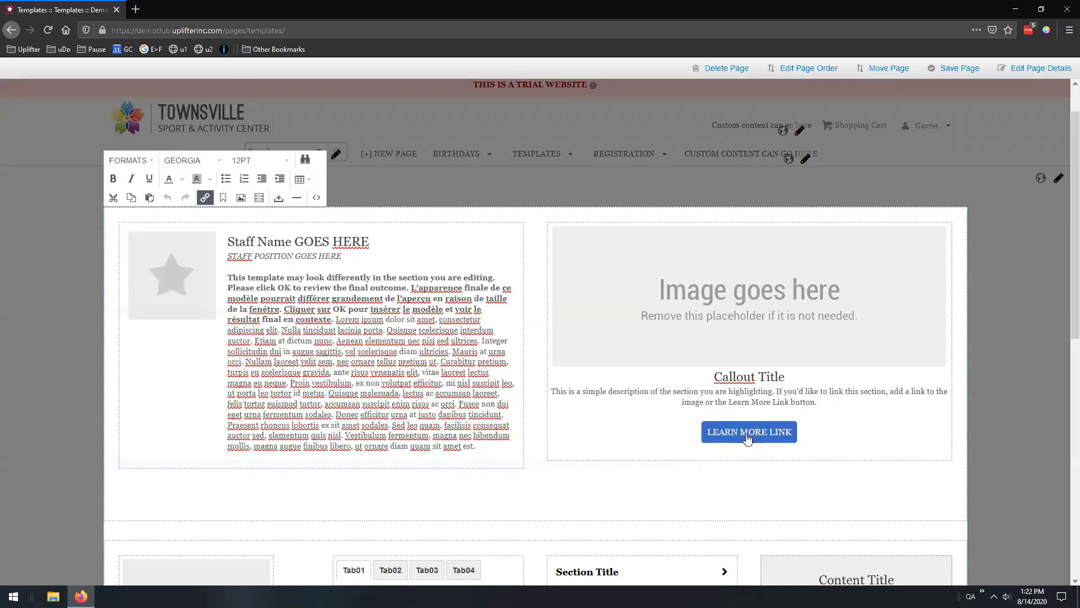
pyautogui.click(204, 197)
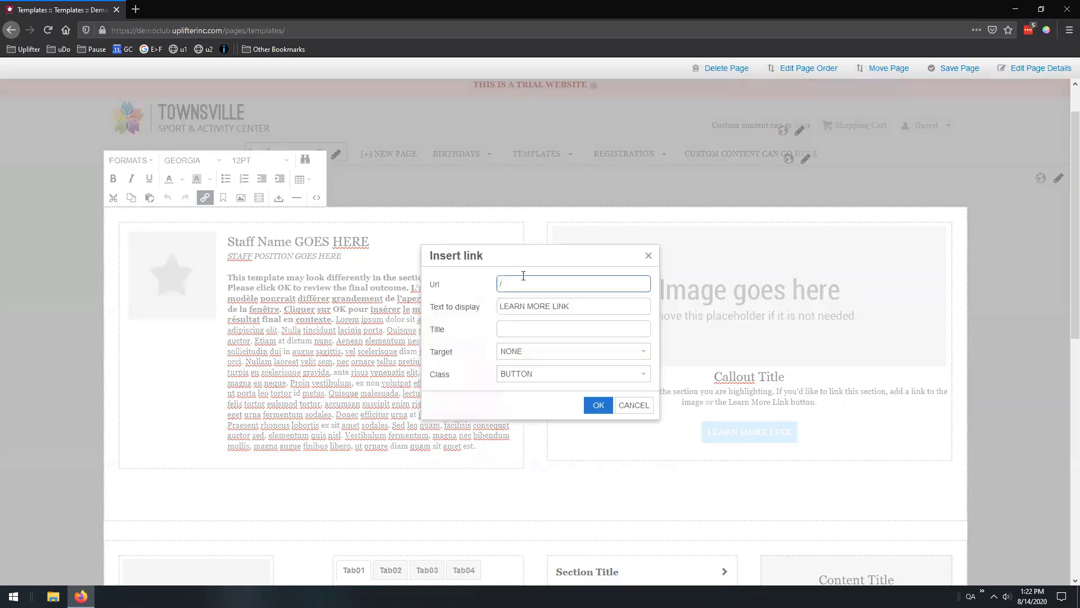
pyautogui.click(648, 256)
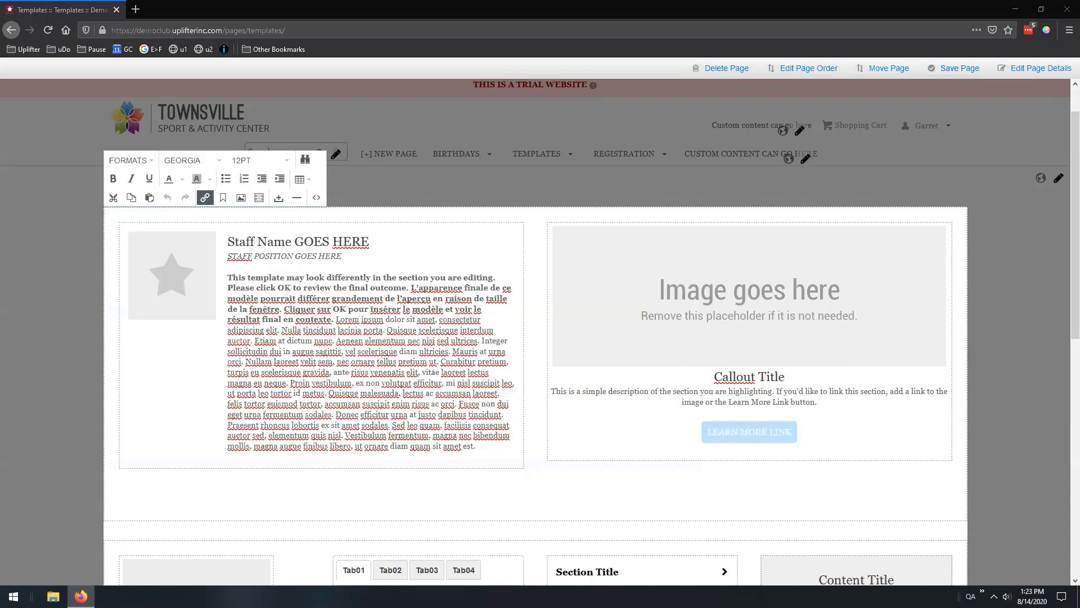
# Step: Preview the Hero Left Overlay and Two Columns templates, highlight the latter's first notice sentence, and close without inserting either
pyautogui.click(259, 197)
pyautogui.click(481, 205)
pyautogui.click(484, 240)
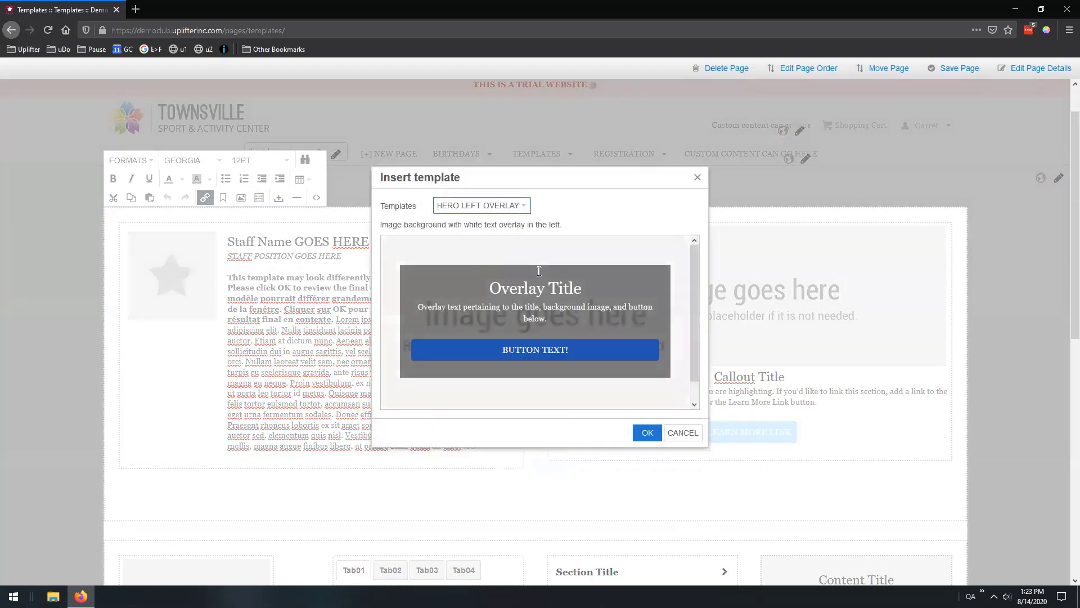
pyautogui.click(481, 206)
pyautogui.click(491, 327)
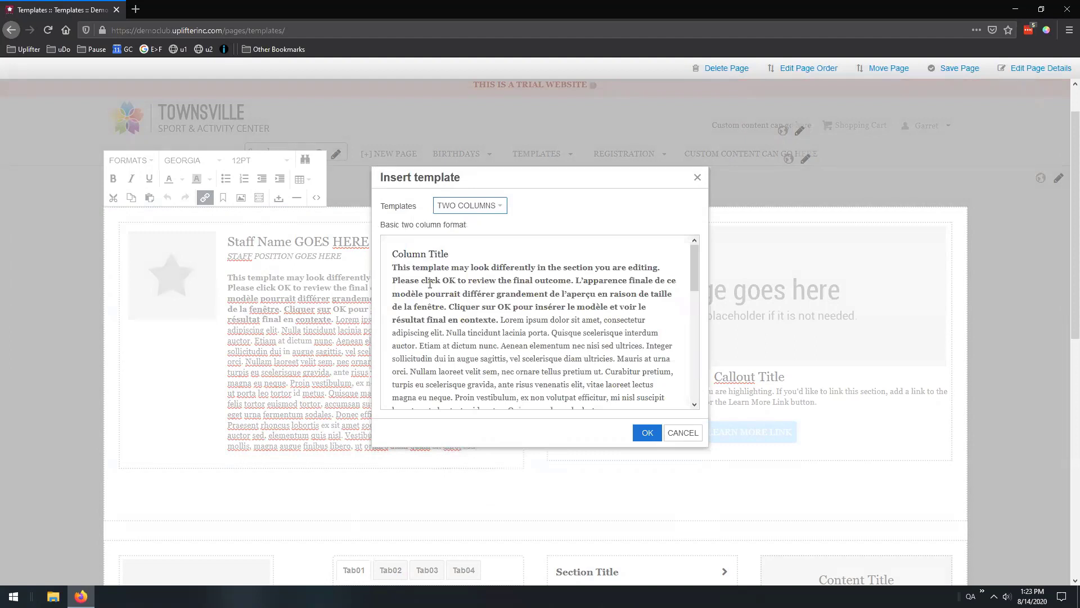
pyautogui.moveTo(394, 265); pyautogui.dragTo(660, 267)
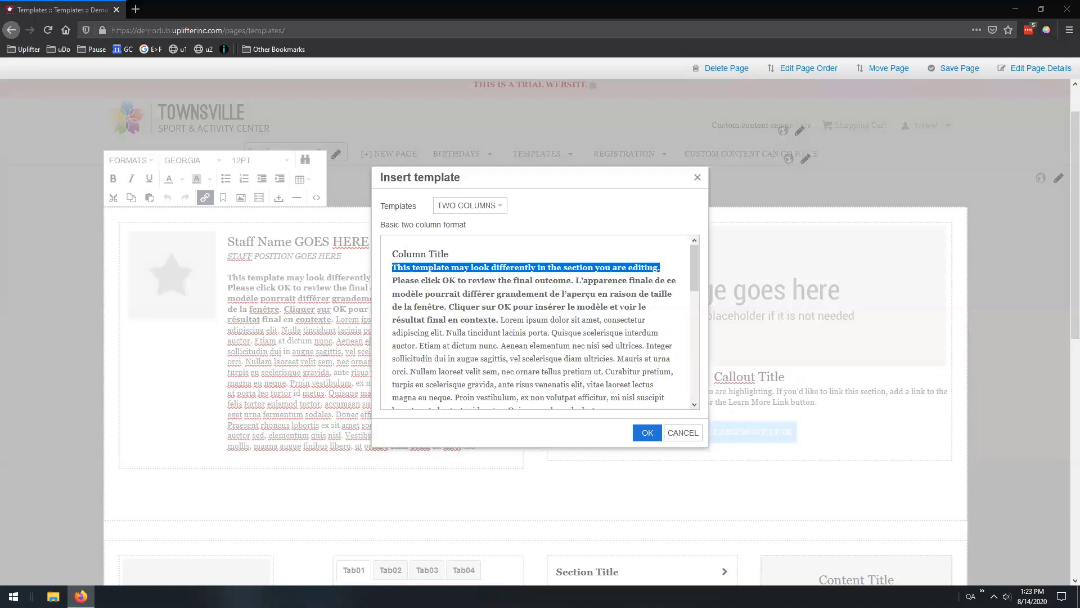
pyautogui.click(685, 435)
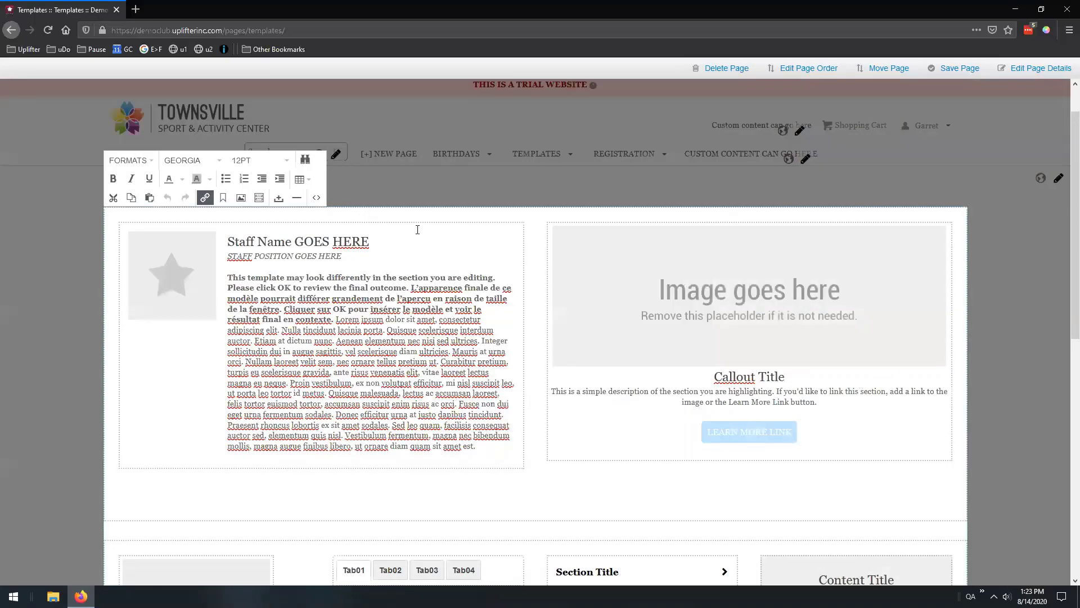
# Step: Leave editing and reveal the overlay title and subtitle on the star placeholder image in the four-column row
pyautogui.scroll(-3, 708, 286)
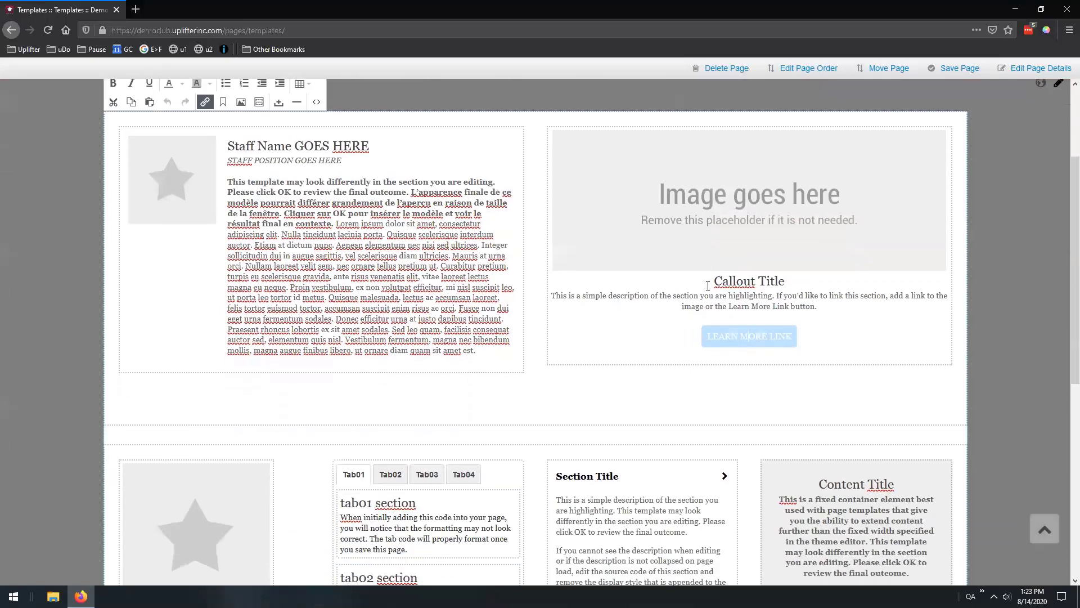
pyautogui.scroll(-3, 708, 286)
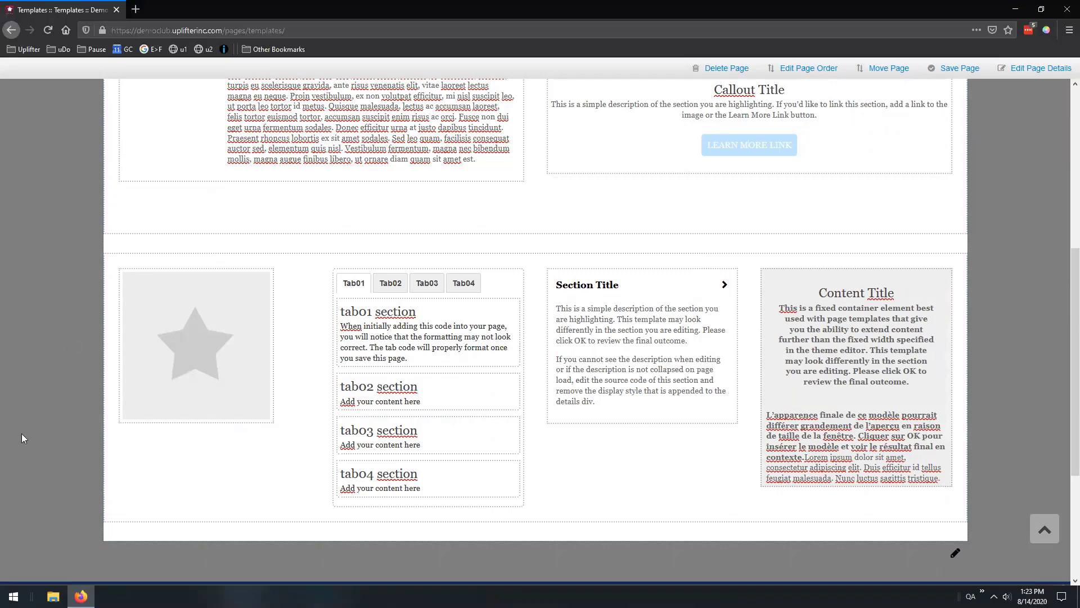
pyautogui.click(31, 414)
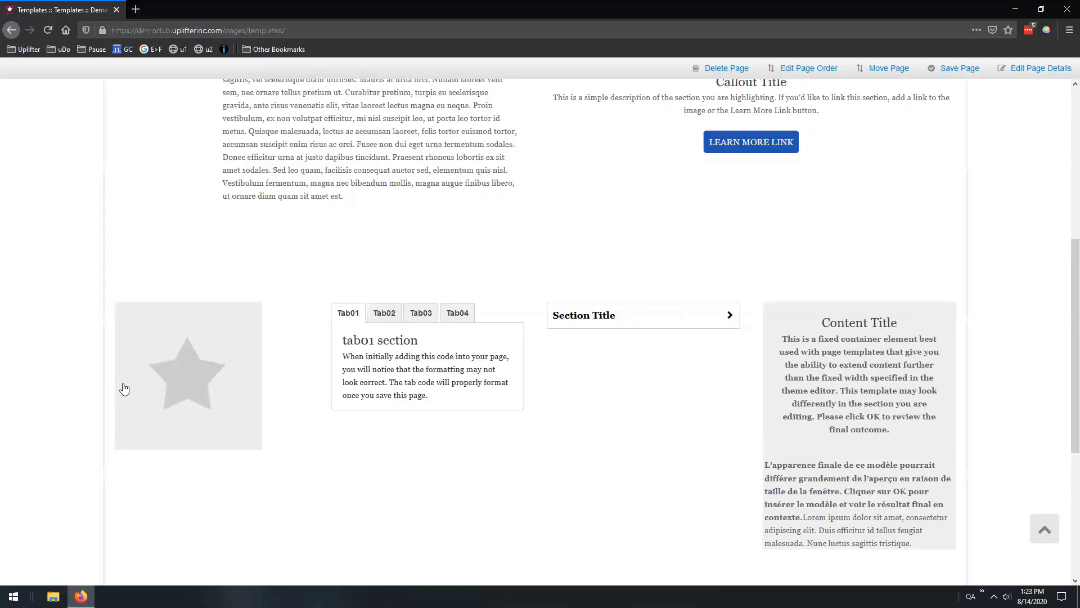
pyautogui.moveTo(145, 380)
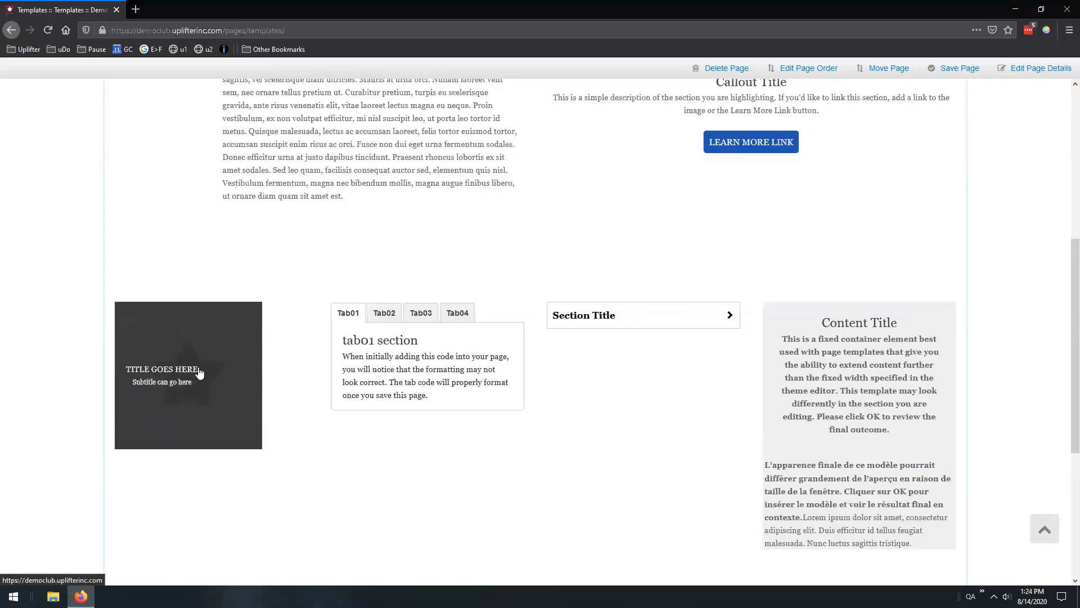
pyautogui.scroll(4, 217, 395)
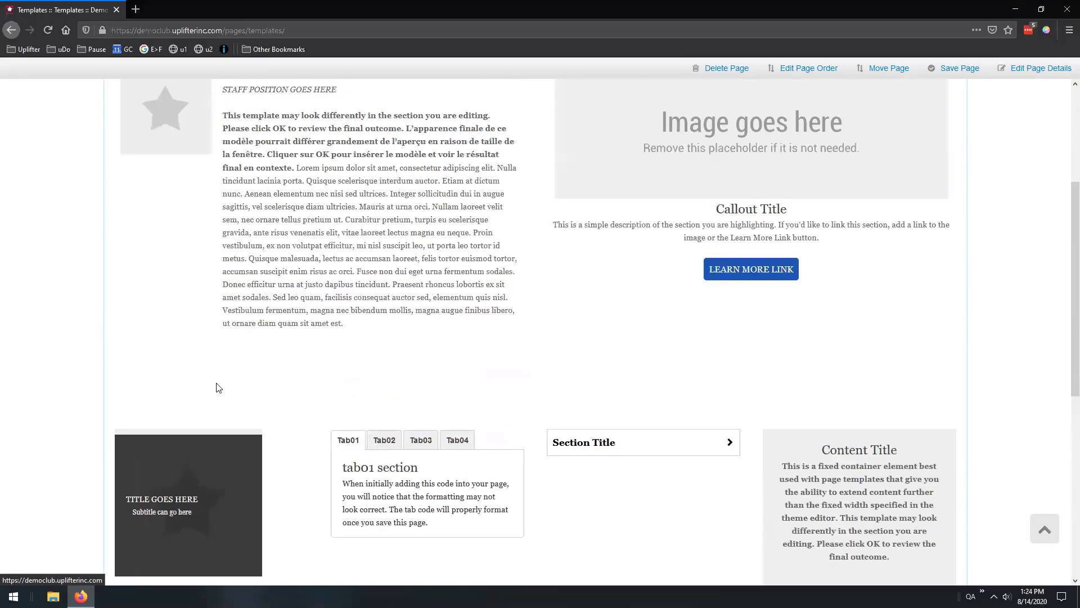
# Step: Reopen the page content for editing and highlight the overlay title on the star placeholder image
pyautogui.click(150, 370)
pyautogui.scroll(-3, 149, 370)
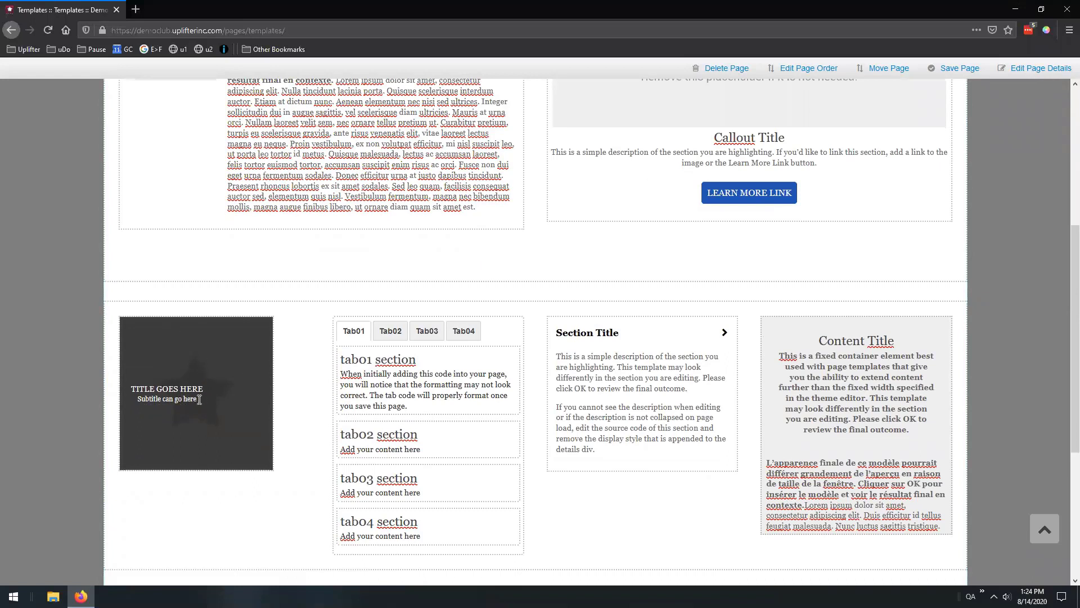
pyautogui.moveTo(200, 387); pyautogui.dragTo(125, 388)
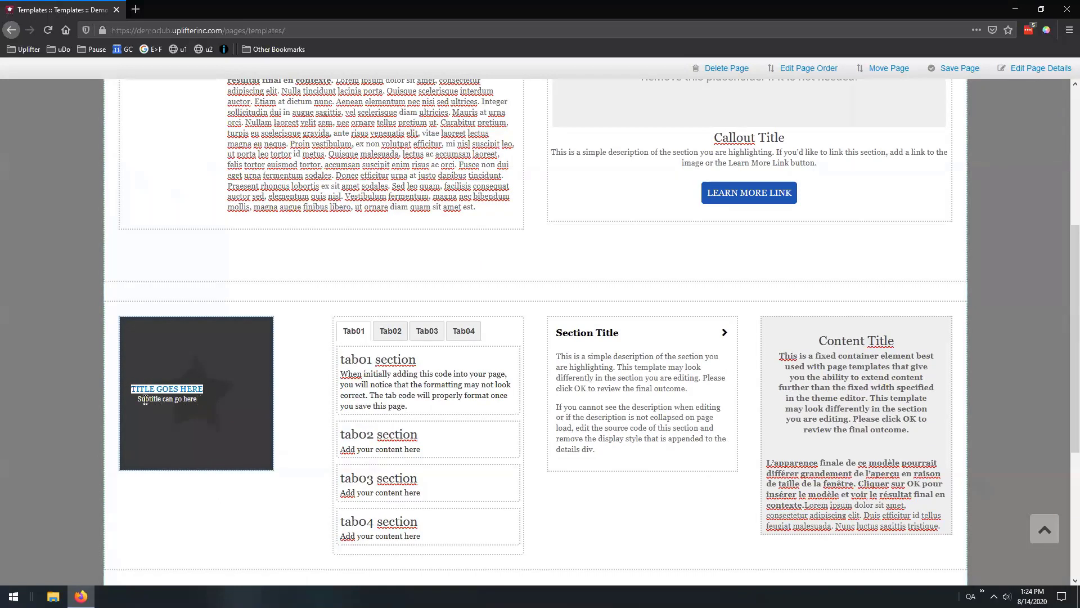
# Step: Look through the insertable templates, preview Hero Center Overlay, and close the chooser without inserting it
pyautogui.scroll(2, 167, 452)
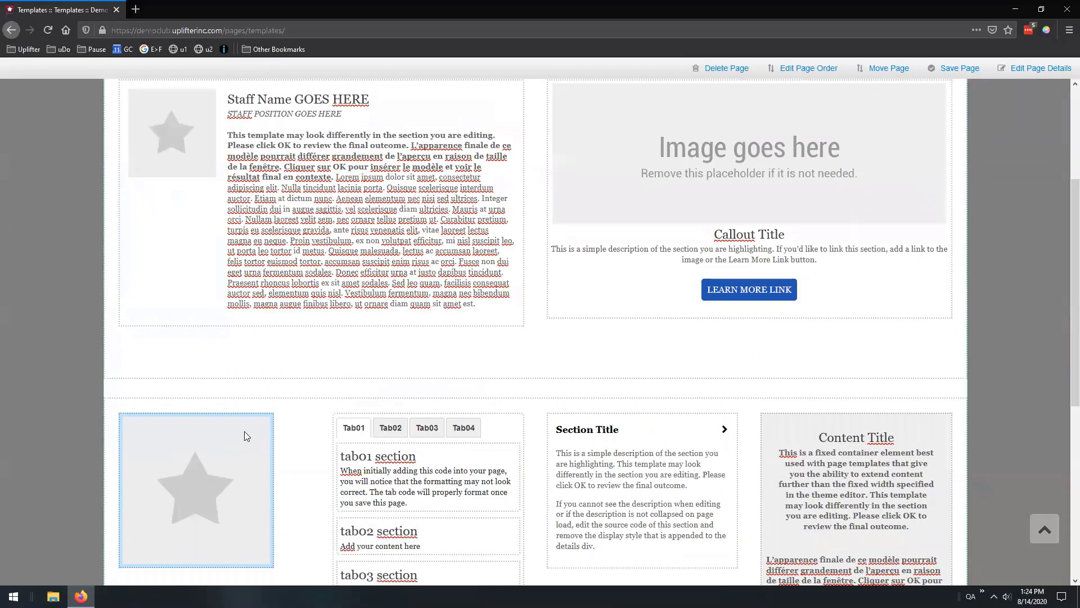
pyautogui.scroll(3, 245, 430)
pyautogui.click(258, 200)
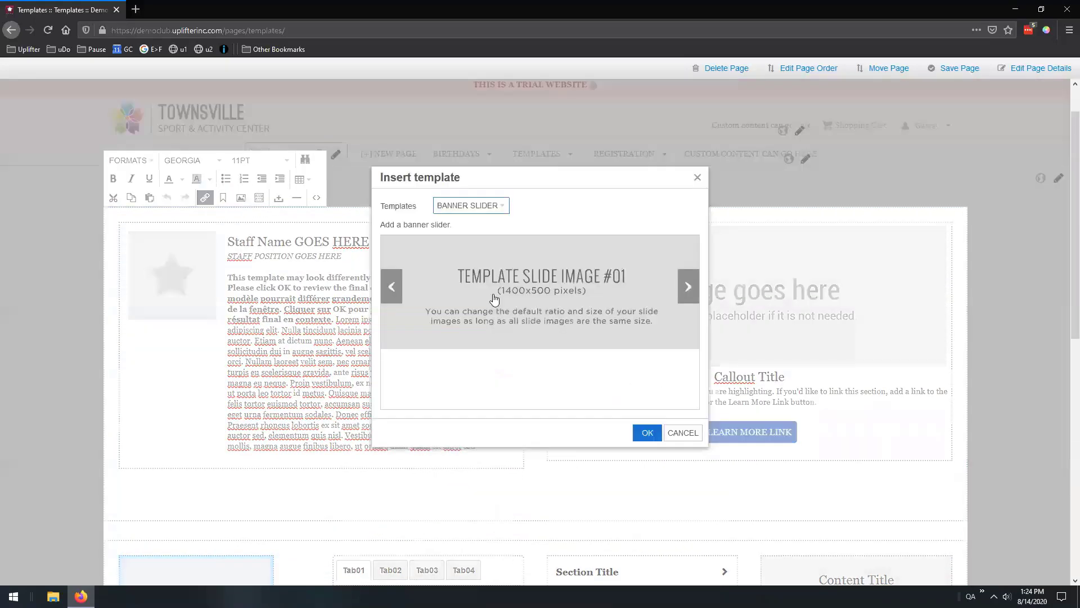
pyautogui.click(482, 206)
pyautogui.scroll(1, 503, 266)
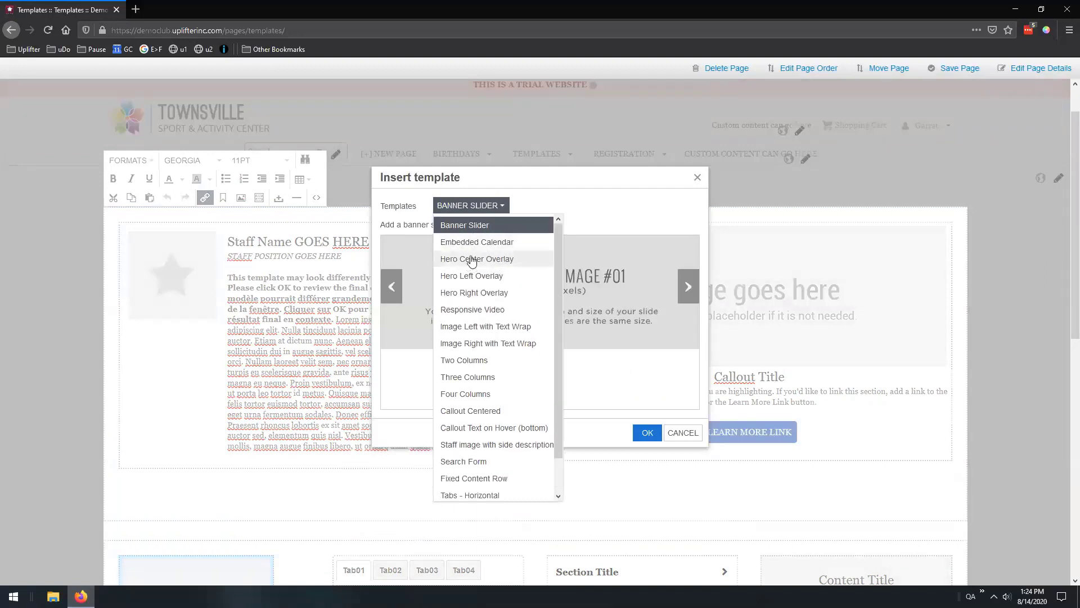
pyautogui.click(475, 260)
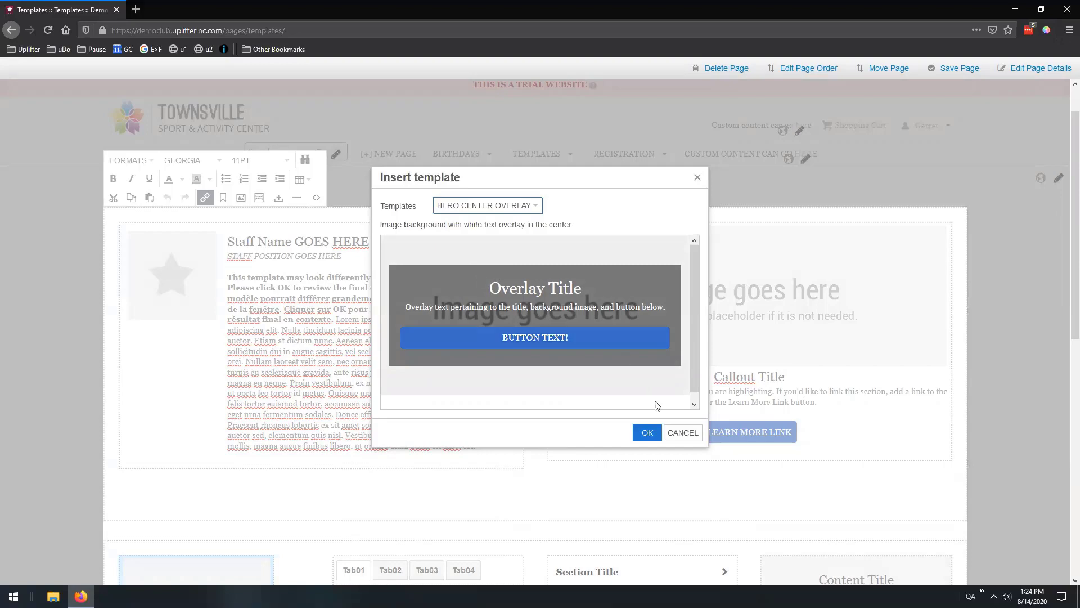
pyautogui.click(670, 433)
# Step: Select the star placeholder image in the four-column row and review the editing tools available for it
pyautogui.scroll(-4, 190, 402)
pyautogui.click(190, 402)
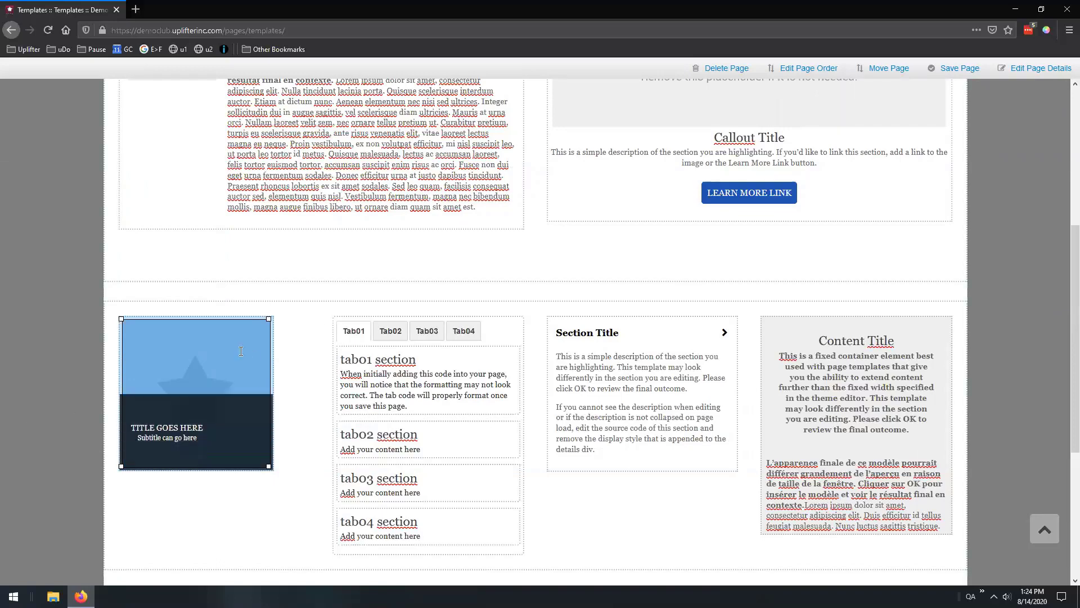
pyautogui.scroll(5, 197, 366)
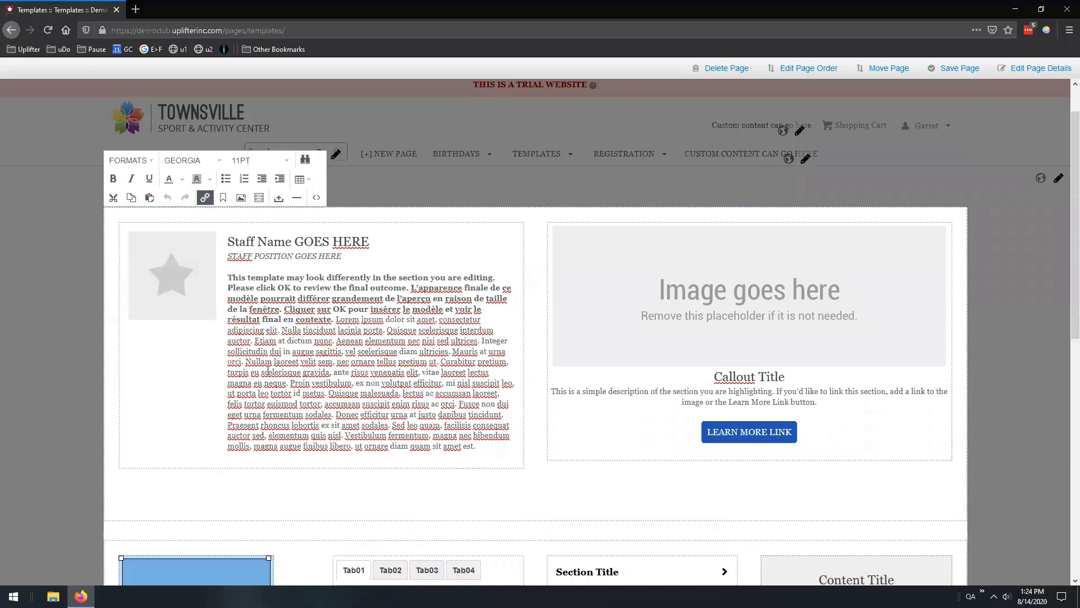
pyautogui.scroll(-5, 328, 333)
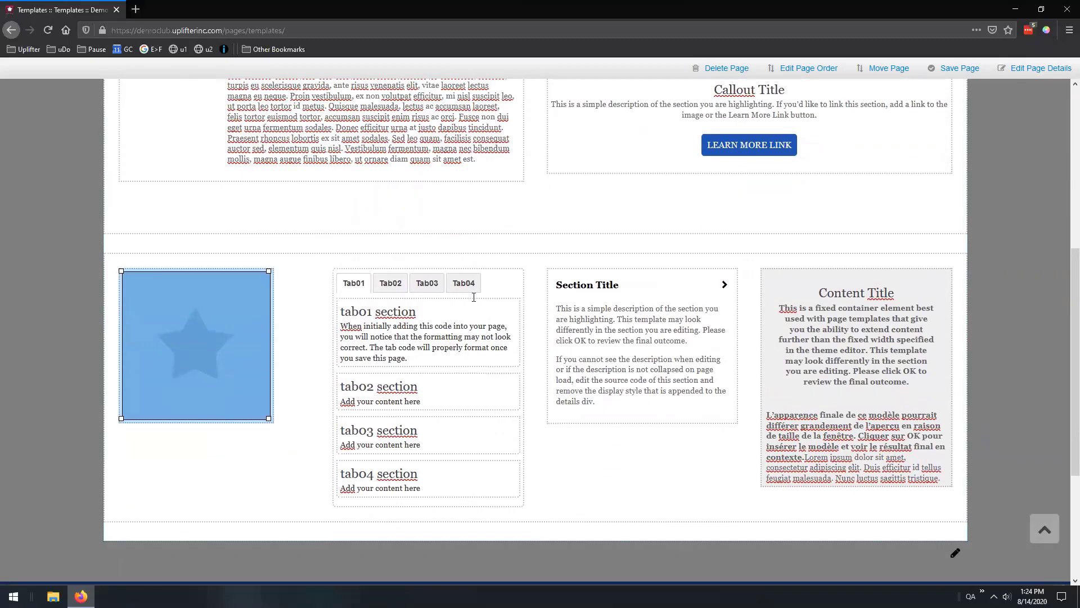
pyautogui.scroll(5, 289, 218)
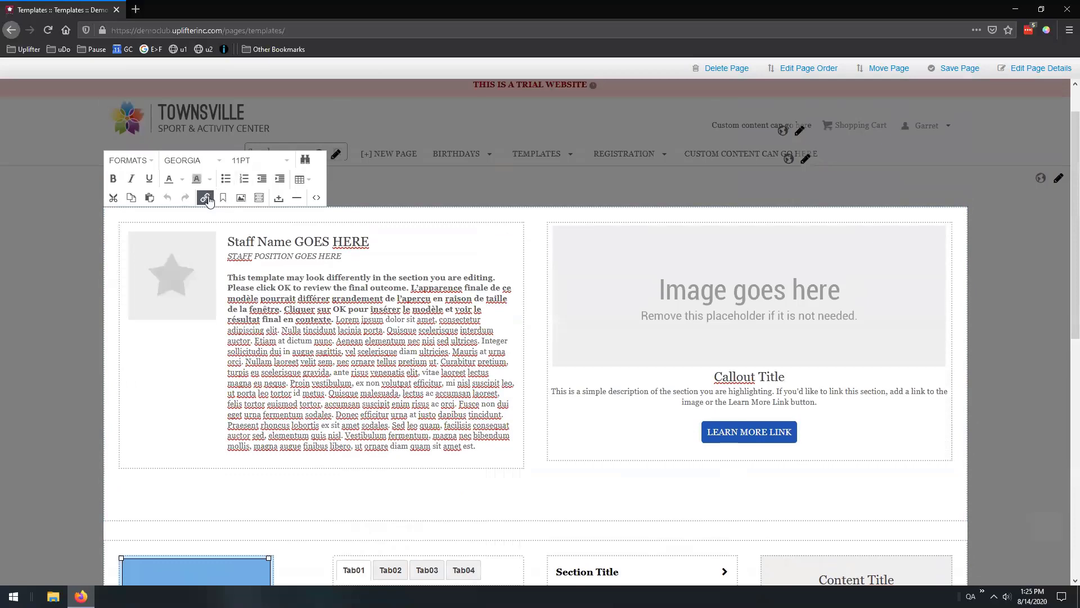
# Step: Browse the list of insertable templates down to the tab, toggle and social icon entries, and cancel without inserting any
pyautogui.click(205, 198)
pyautogui.click(482, 208)
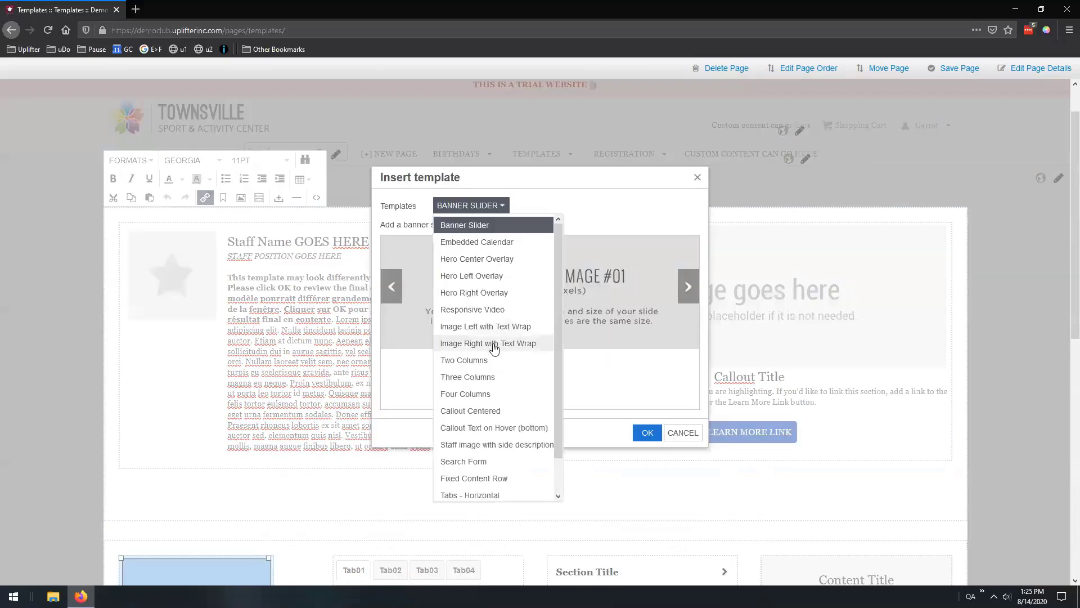
pyautogui.scroll(-2, 488, 394)
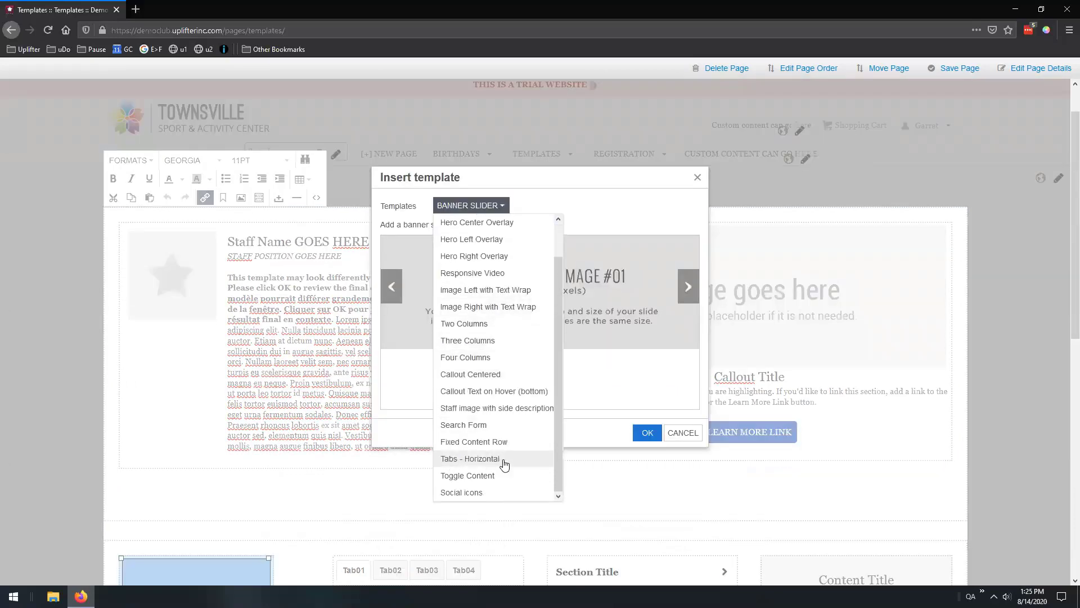
pyautogui.click(675, 433)
# Step: Rename the first tab of the horizontal tabs block in the four-column row to "sdfgsdfg"
pyautogui.scroll(-4, 351, 335)
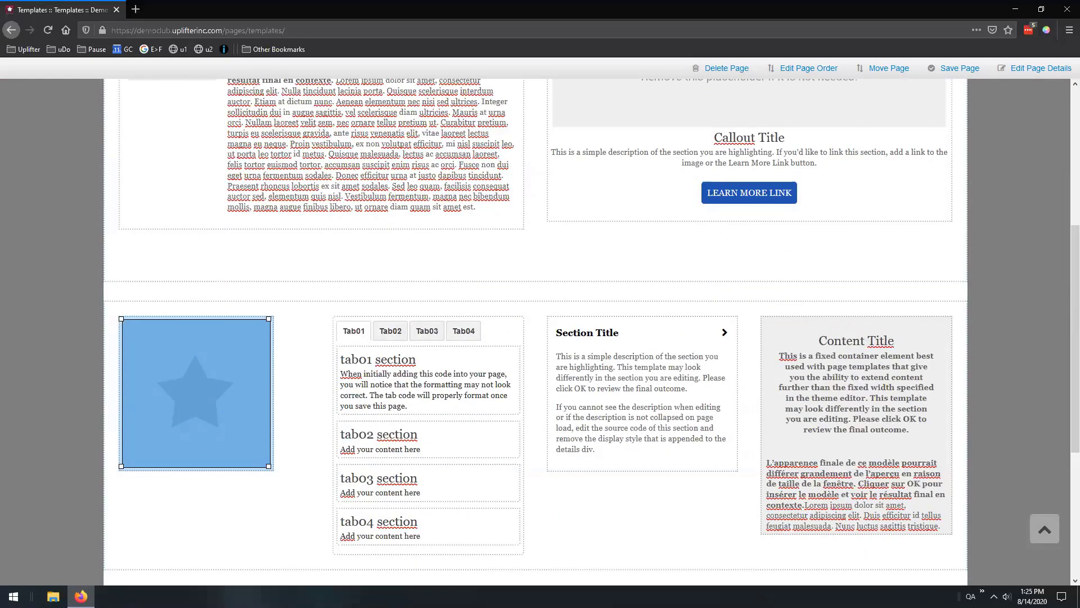
pyautogui.click(349, 392)
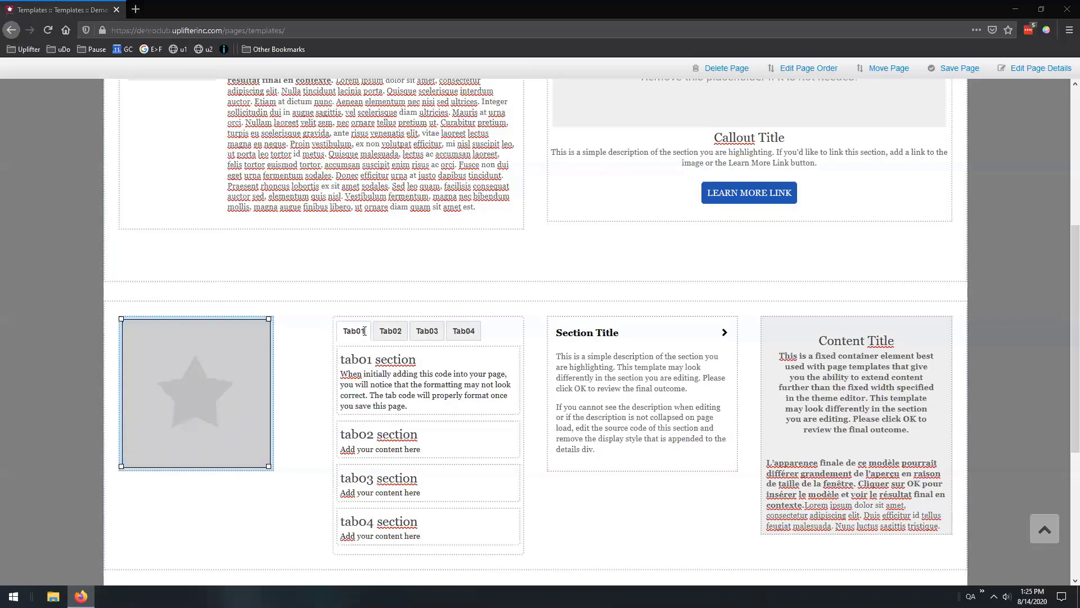
pyautogui.doubleClick(350, 330)
pyautogui.write('sdfgsdfg')
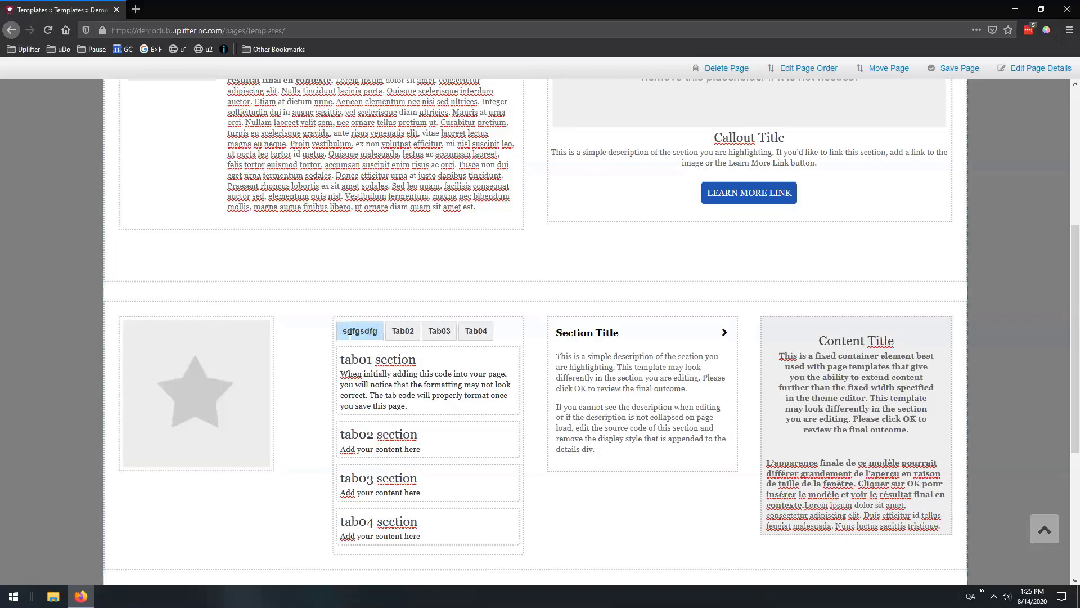
# Step: Rename the second tab of the horizontal tabs block to "asdfasfd" and replace the tab01 section's content with "asdfasdfeqwerfqwsdf"
pyautogui.doubleClick(397, 337)
pyautogui.write('asdfasfd')
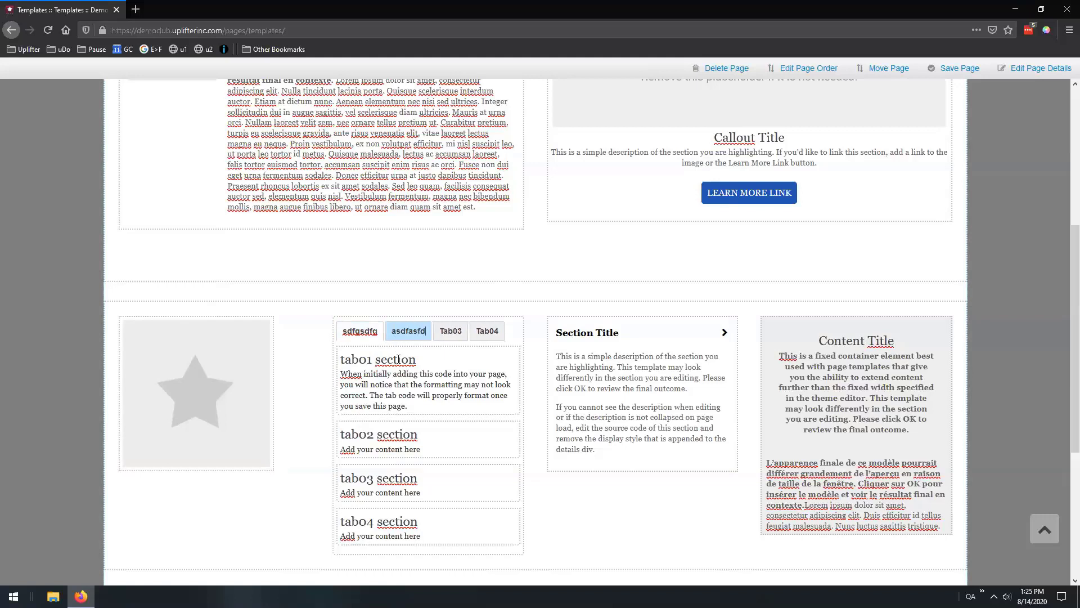
pyautogui.click(380, 392)
pyautogui.hotkey('ctrl', 'a')
pyautogui.write('asdfasdfeqwerfqwsdf')
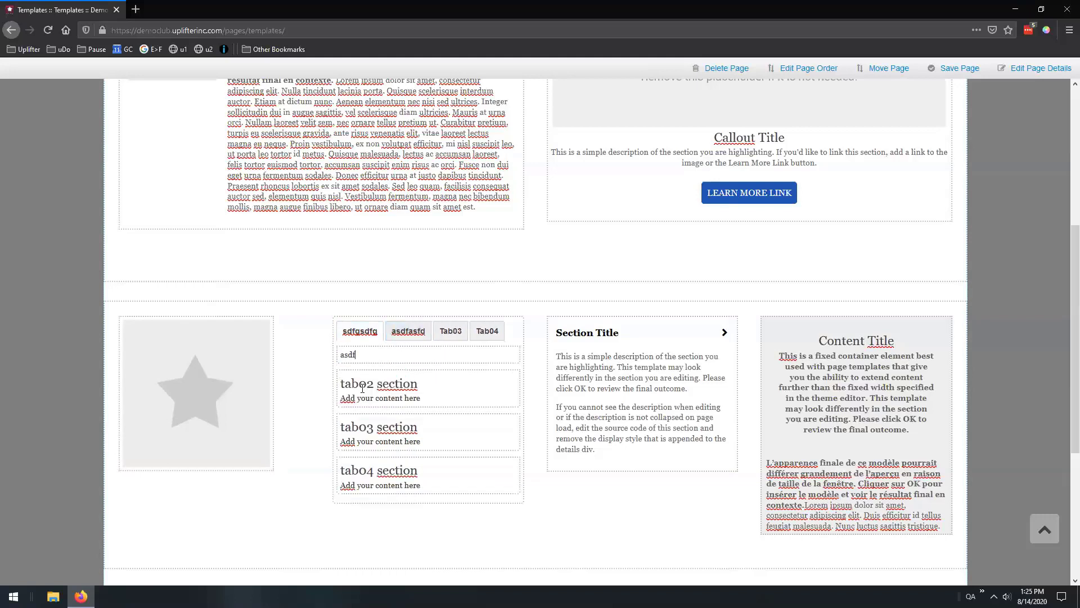
# Step: Replace the tab02 section's content with "asgqertbhqe" and leave the content editor
pyautogui.click(416, 397)
pyautogui.hotkey('ctrl', 'a')
pyautogui.write('asgqertbhqe')
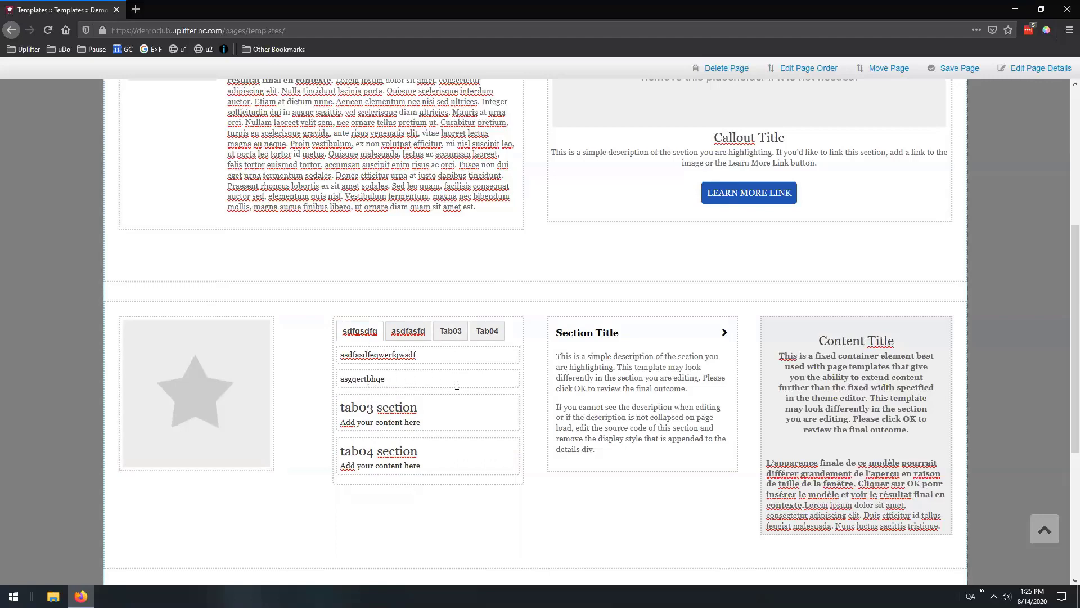
pyautogui.click(61, 298)
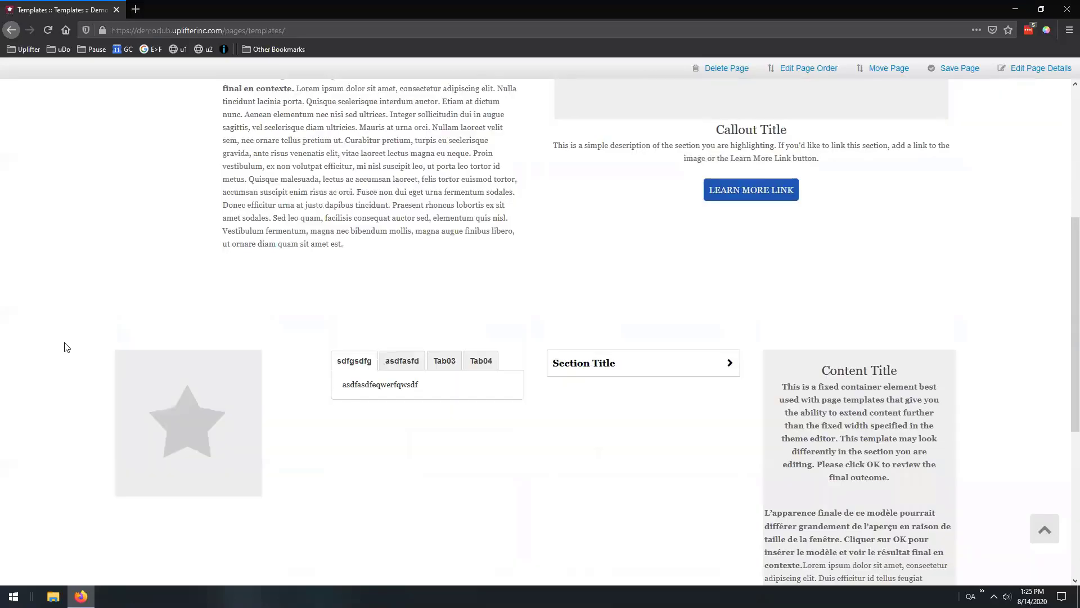
# Step: Try to open the second tab, choose to stay on the page, and save the page
pyautogui.click(389, 361)
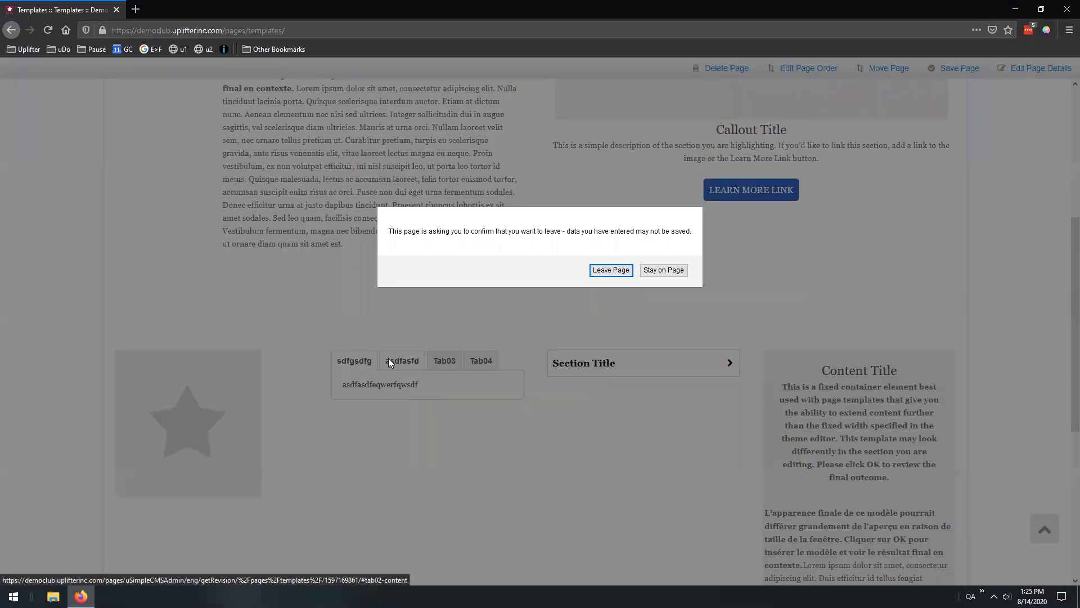
pyautogui.click(668, 275)
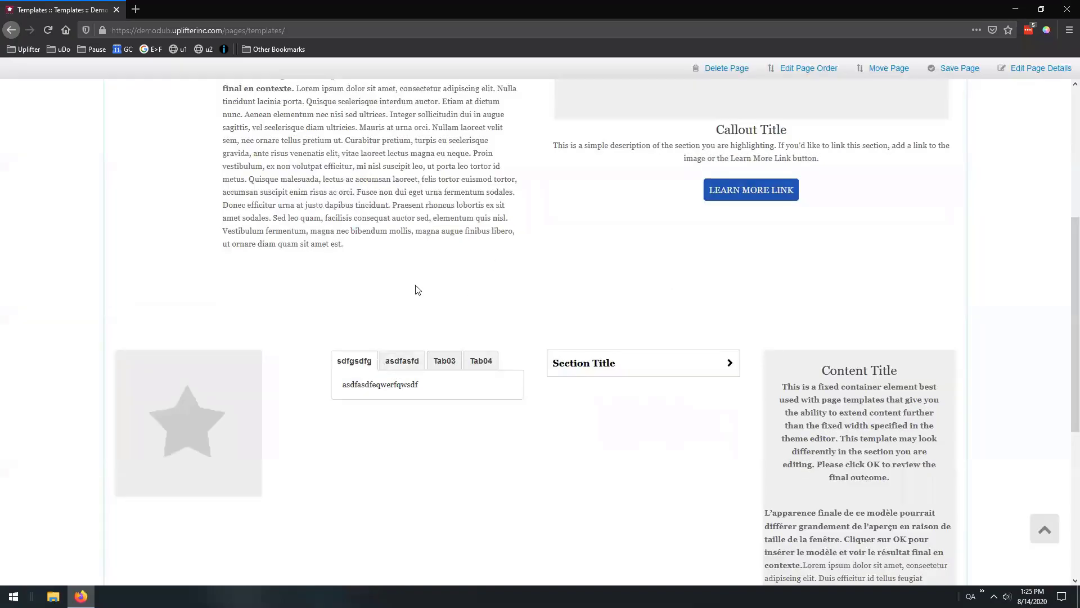
pyautogui.click(945, 68)
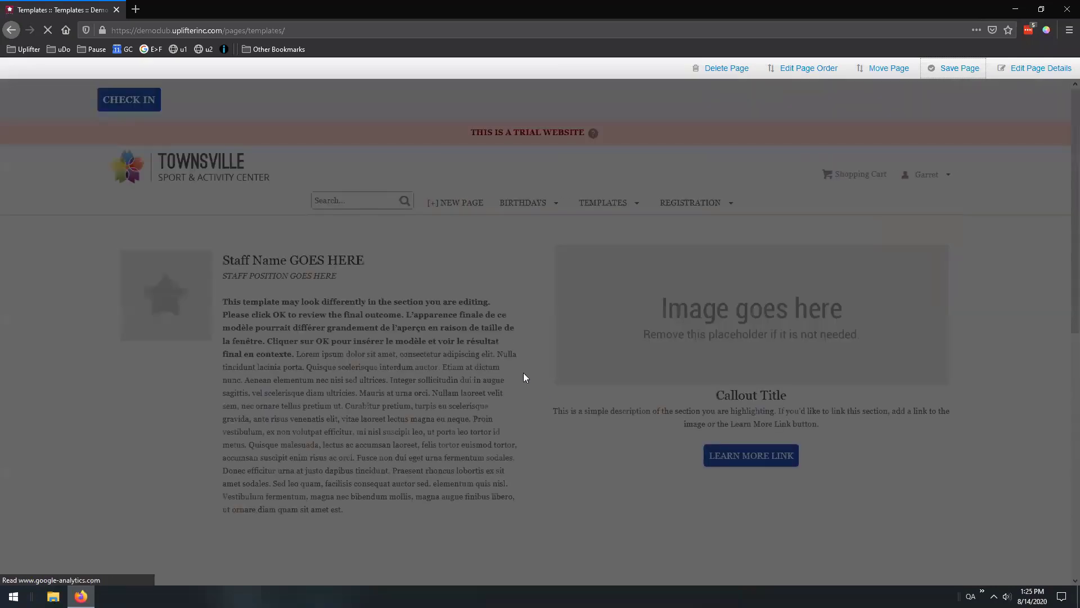
# Step: Switch repeatedly between the four tabs of the saved tabs block to check each tab's content
pyautogui.scroll(-6, 447, 330)
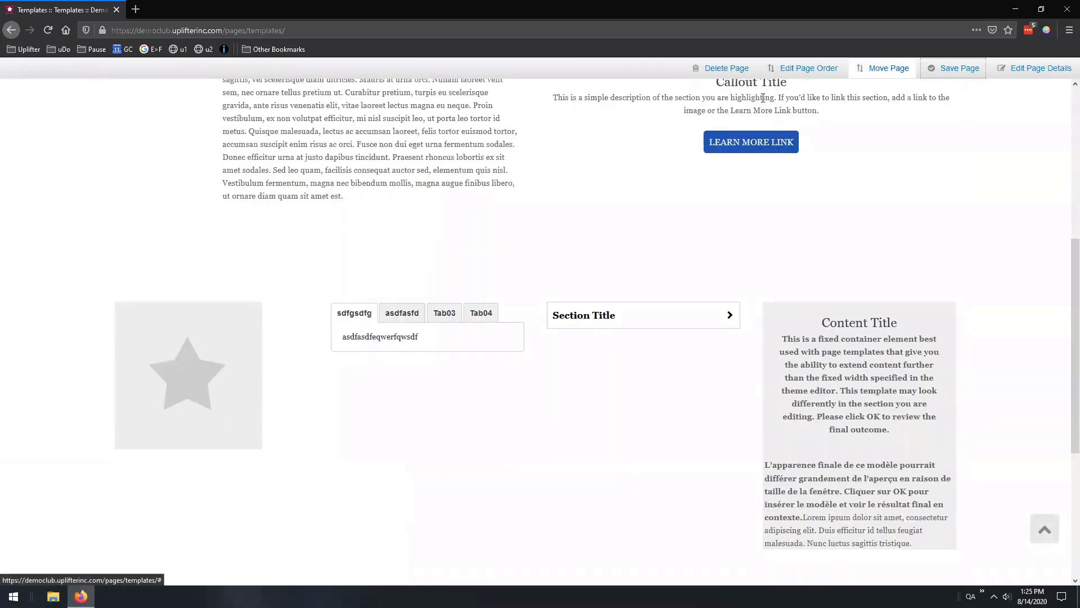
pyautogui.click(409, 315)
pyautogui.click(450, 313)
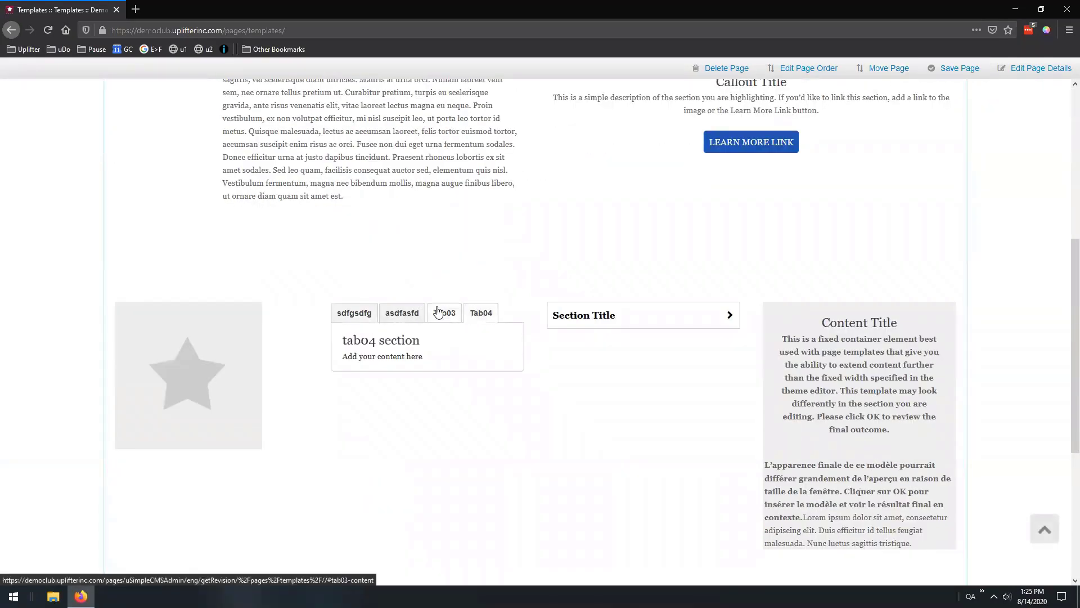
pyautogui.click(354, 313)
pyautogui.click(393, 315)
pyautogui.click(371, 314)
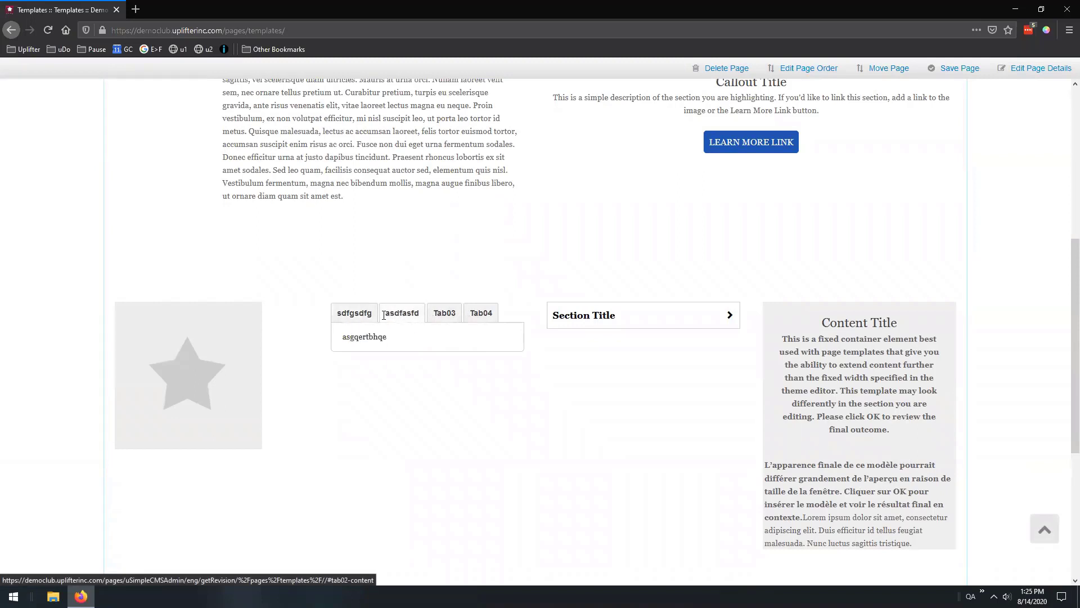
pyautogui.click(401, 315)
pyautogui.click(448, 313)
pyautogui.click(347, 312)
pyautogui.click(398, 316)
pyautogui.click(439, 315)
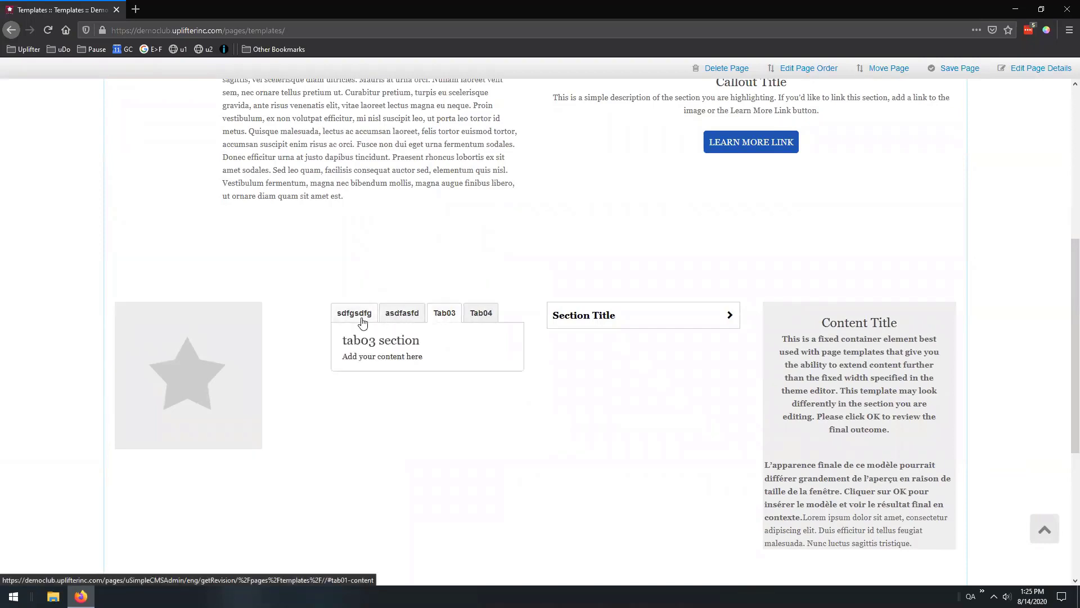
pyautogui.click(360, 314)
pyautogui.scroll(3, 861, 253)
pyautogui.scroll(-2, 434, 437)
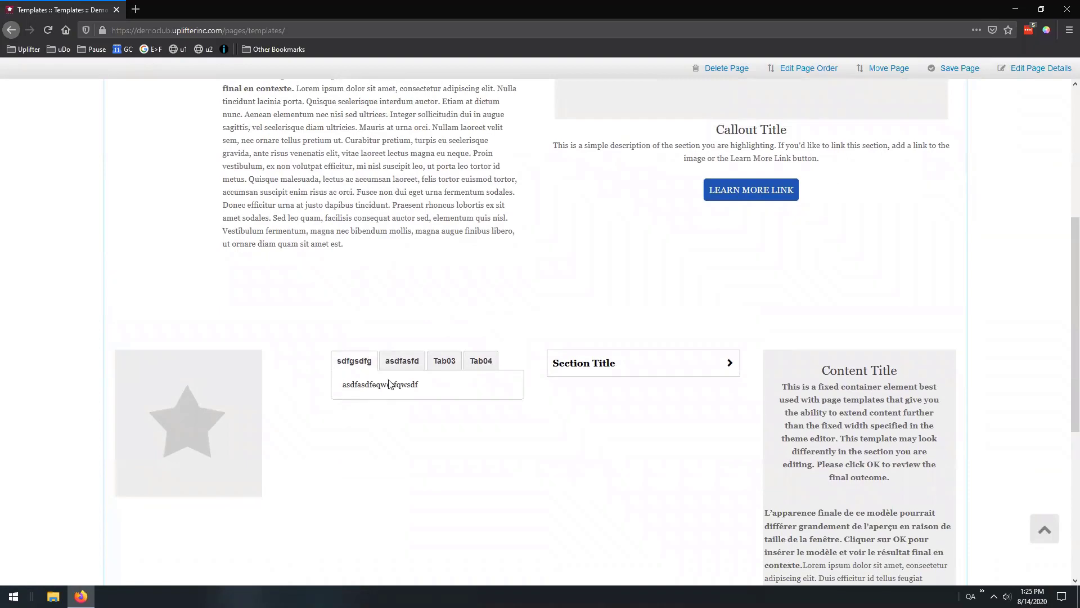
pyautogui.click(394, 361)
pyautogui.click(444, 362)
pyautogui.click(366, 363)
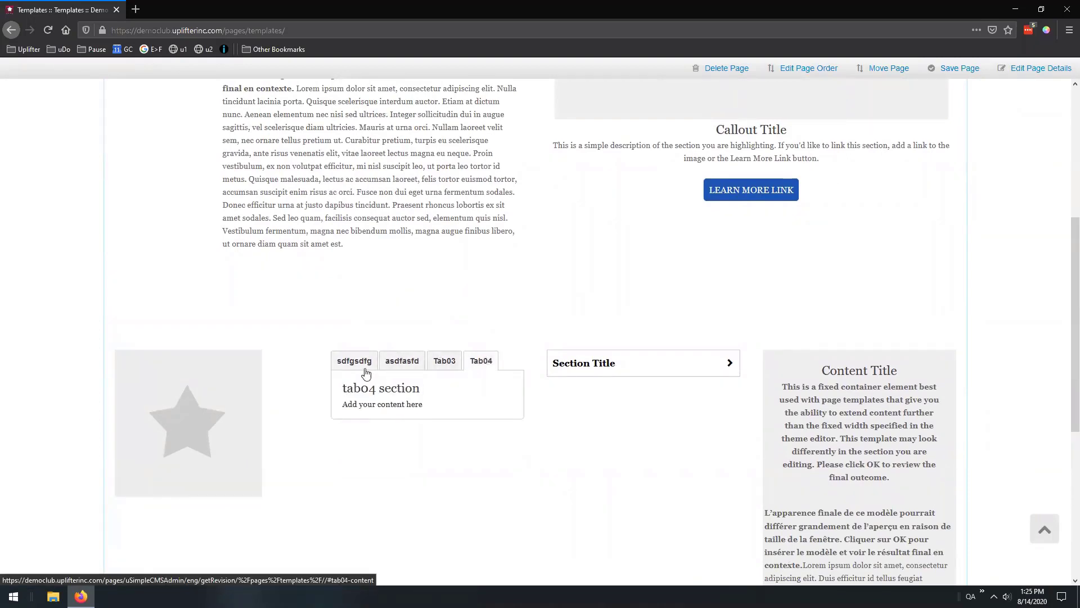
pyautogui.scroll(4, 923, 270)
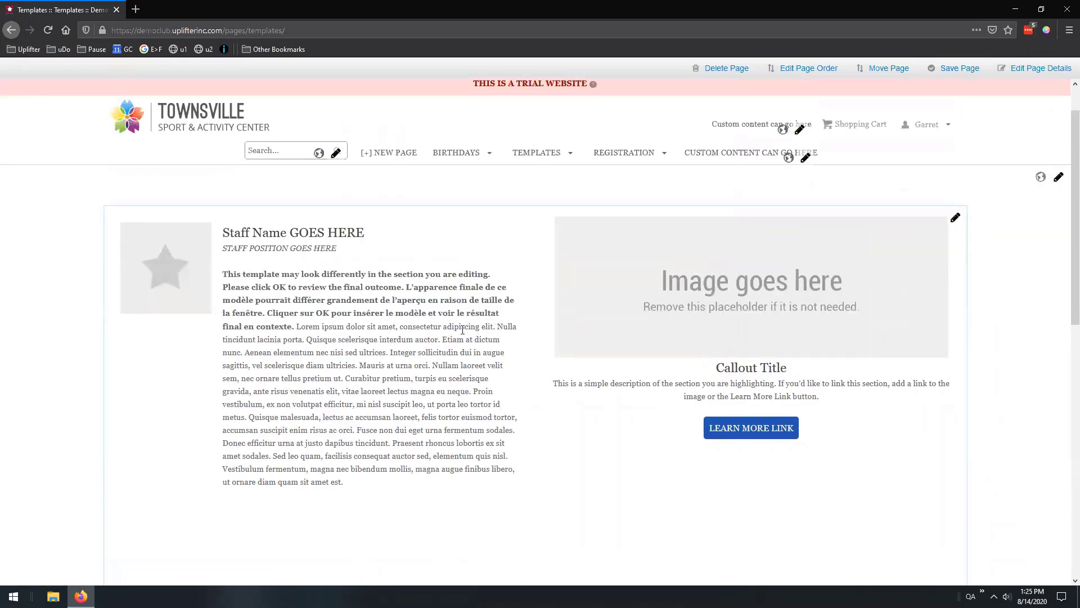
pyautogui.scroll(-4, 564, 313)
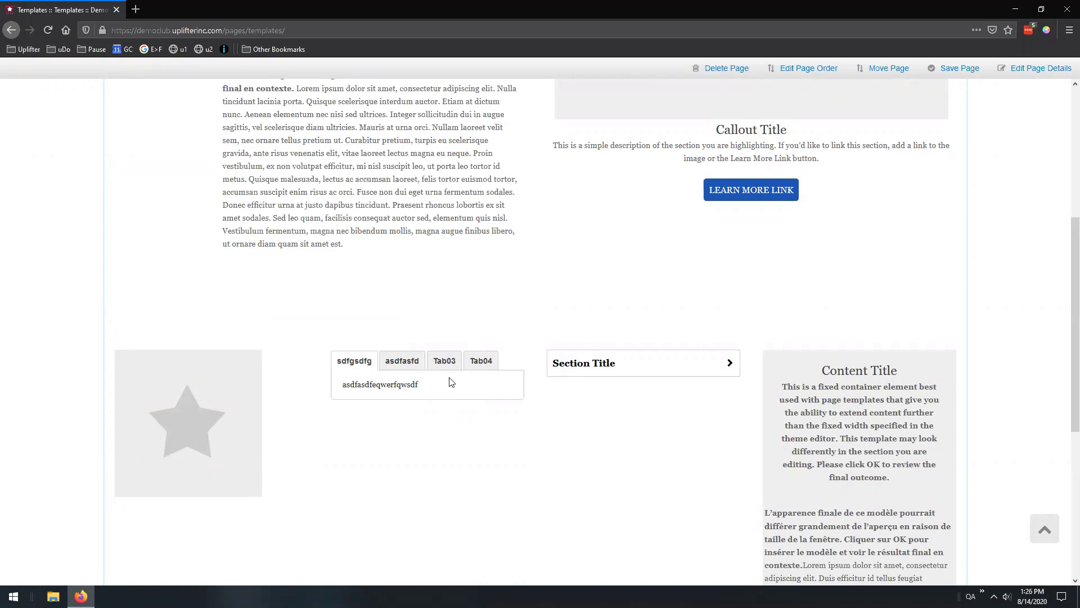
# Step: Reopen the page content for editing, browse the insertable templates down to Social icons, and cancel without inserting any
pyautogui.scroll(5, 998, 229)
pyautogui.click(979, 181)
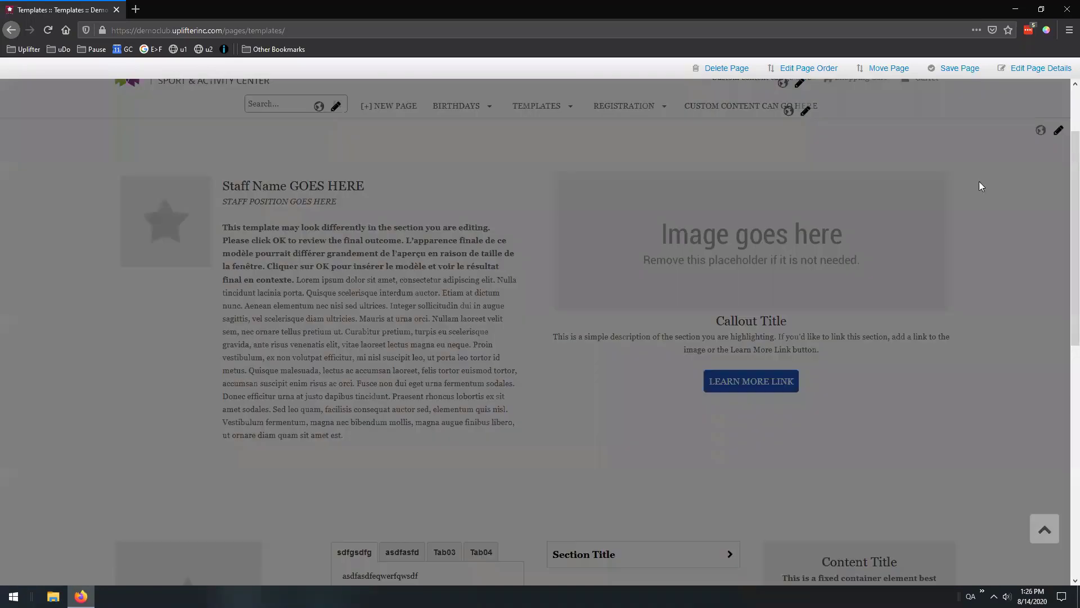
pyautogui.scroll(-4, 568, 279)
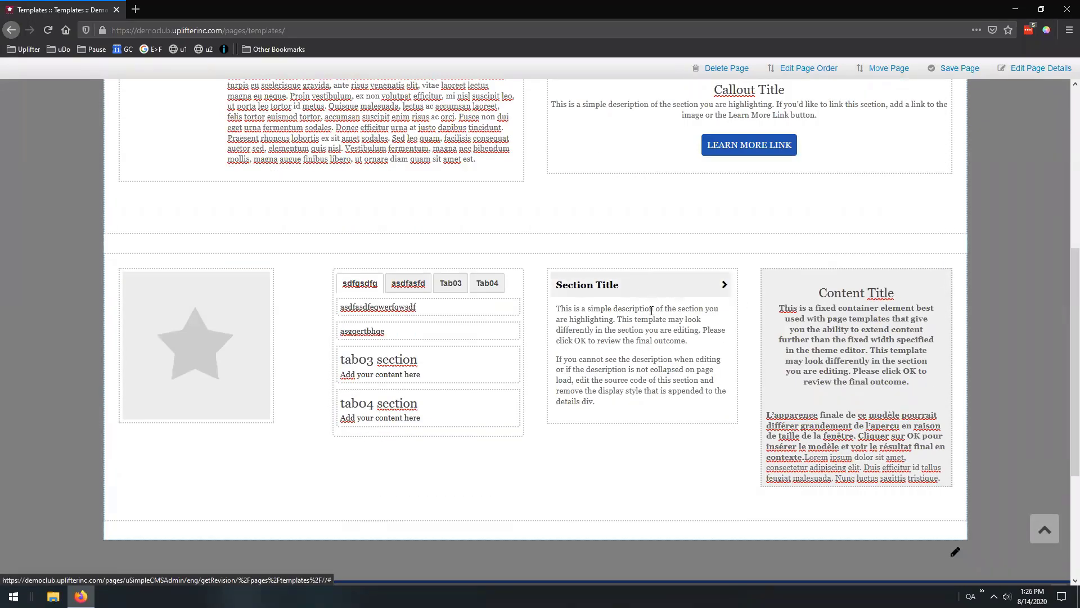
pyautogui.scroll(4, 639, 301)
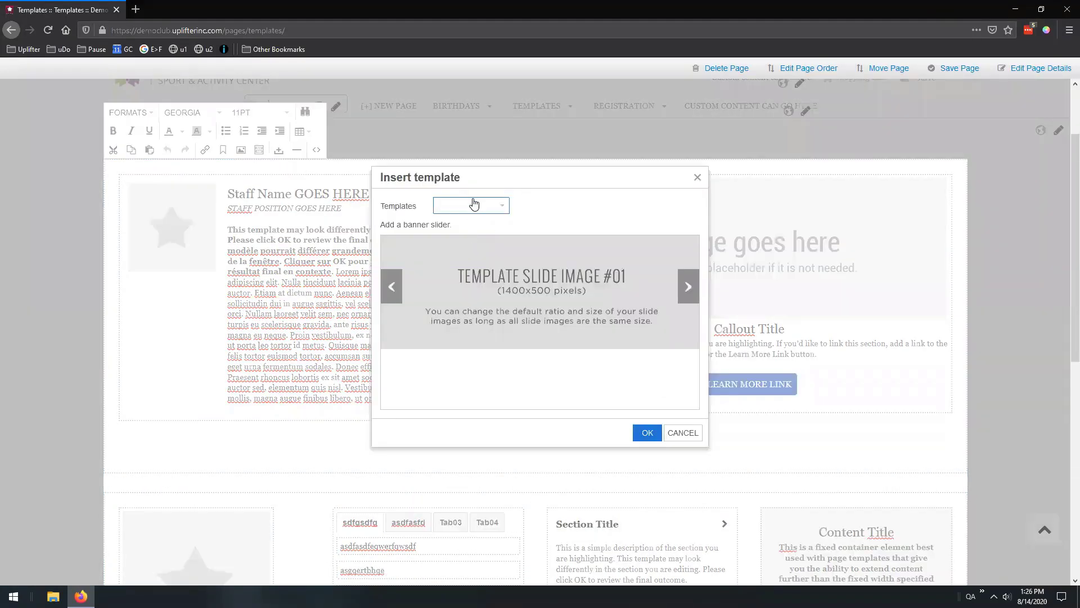
pyautogui.click(472, 205)
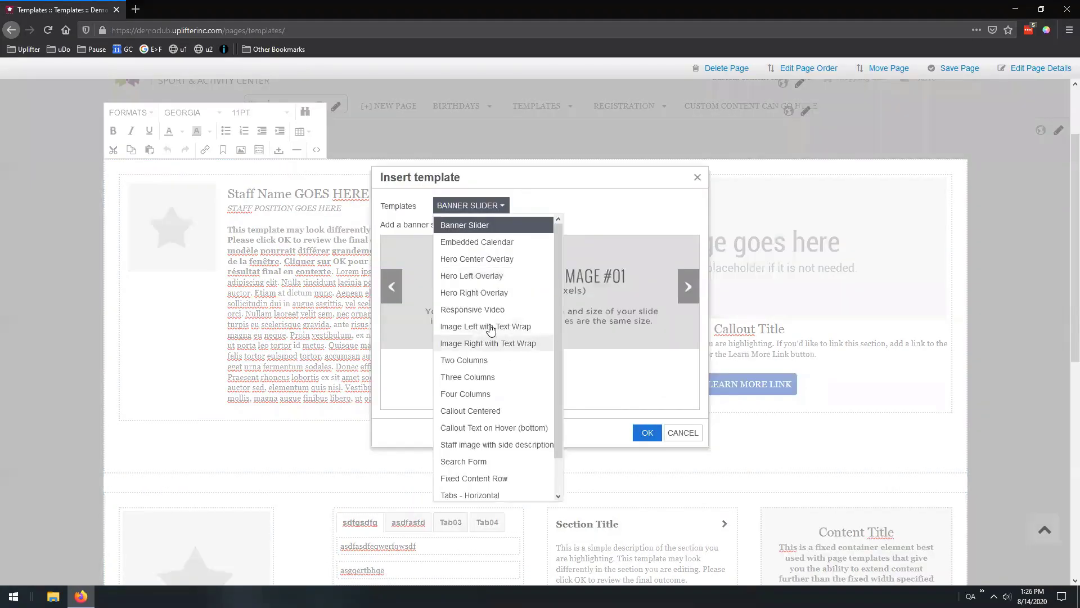
pyautogui.scroll(-2, 482, 315)
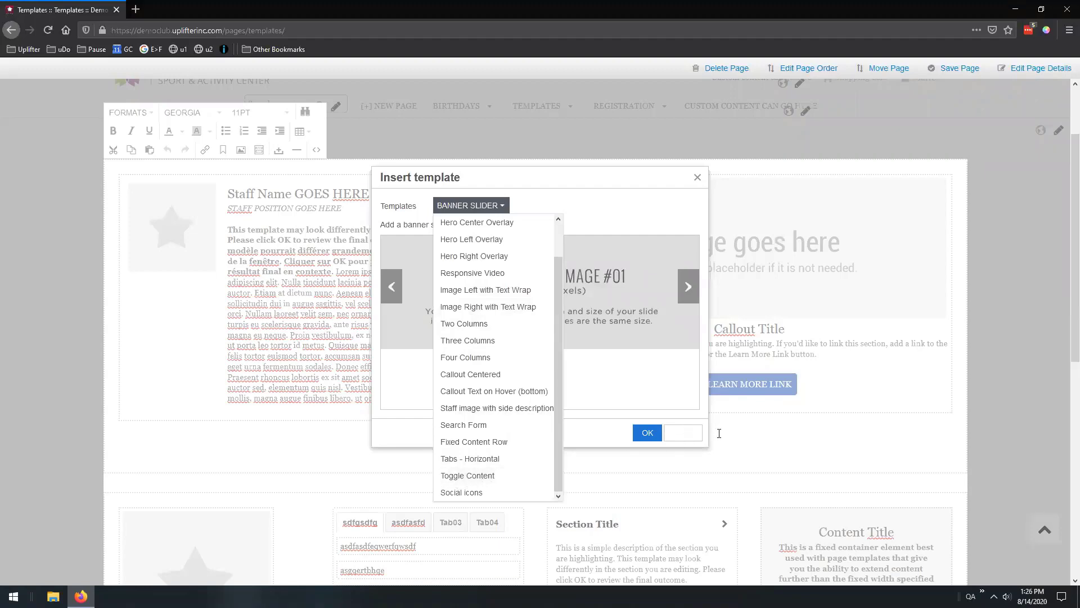
pyautogui.click(682, 432)
pyautogui.scroll(-4, 646, 340)
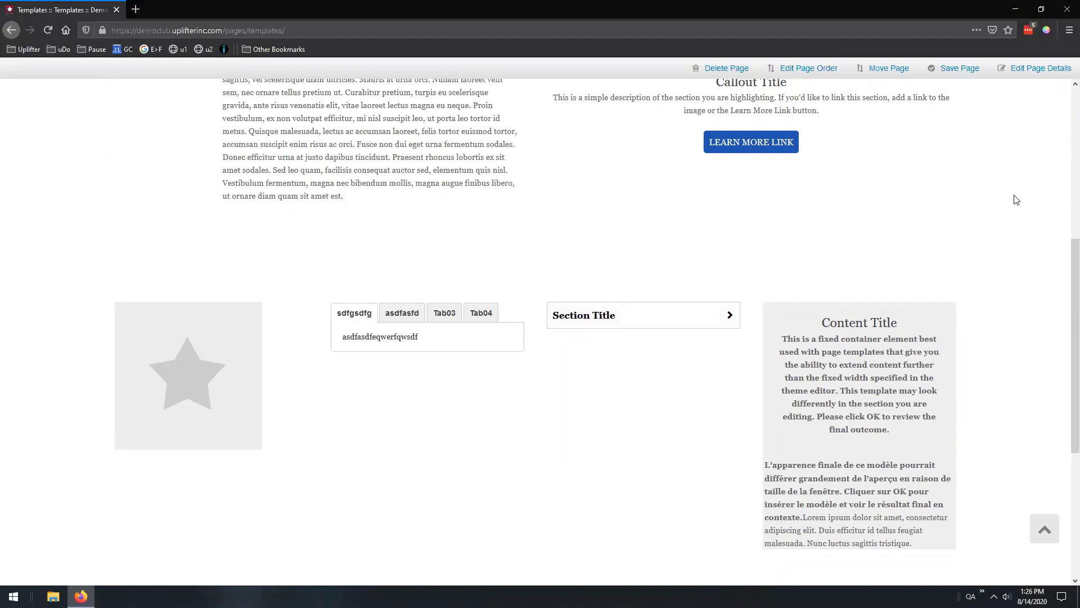
# Step: Edit the page content and replace the toggle block's description in the four-column row with "sadvfarbaqewrhb"
pyautogui.scroll(3, 878, 154)
pyautogui.click(956, 122)
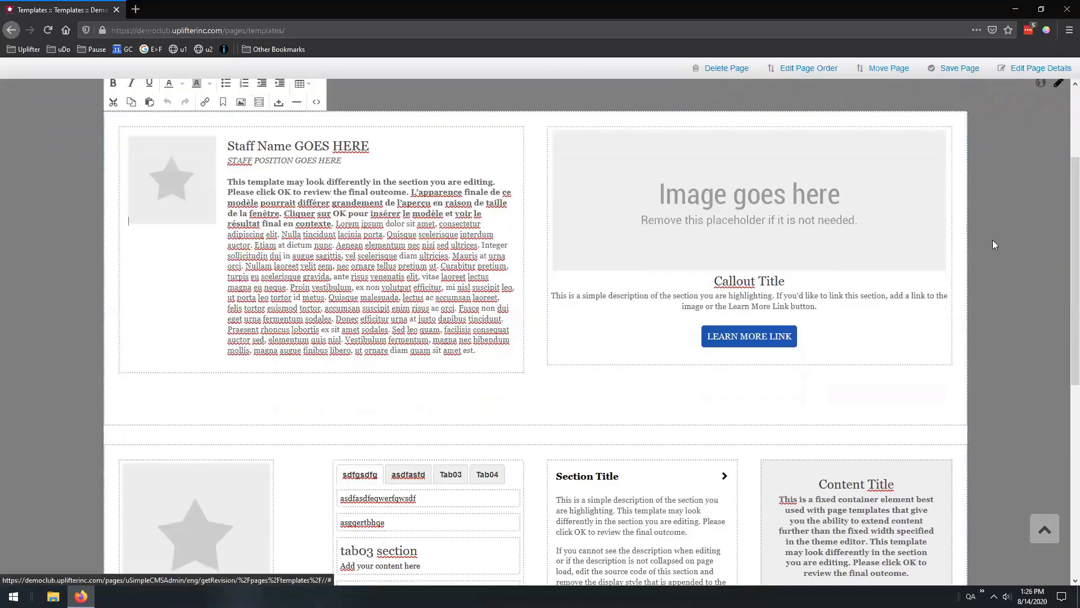
pyautogui.scroll(-3, 993, 239)
pyautogui.moveTo(556, 308); pyautogui.dragTo(617, 410)
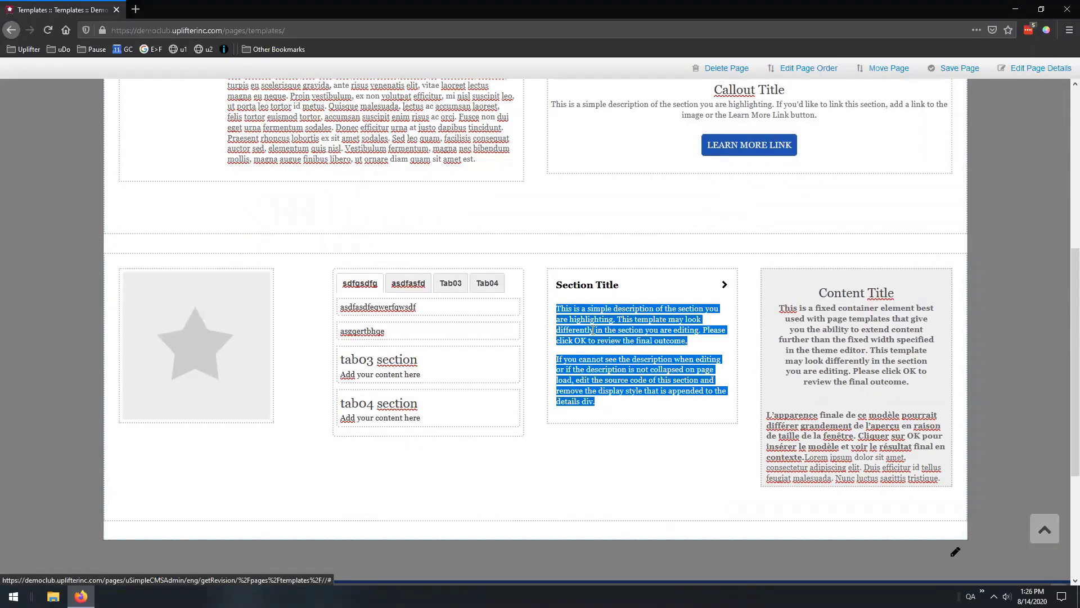
pyautogui.write('sadvfarbaqewrhb')
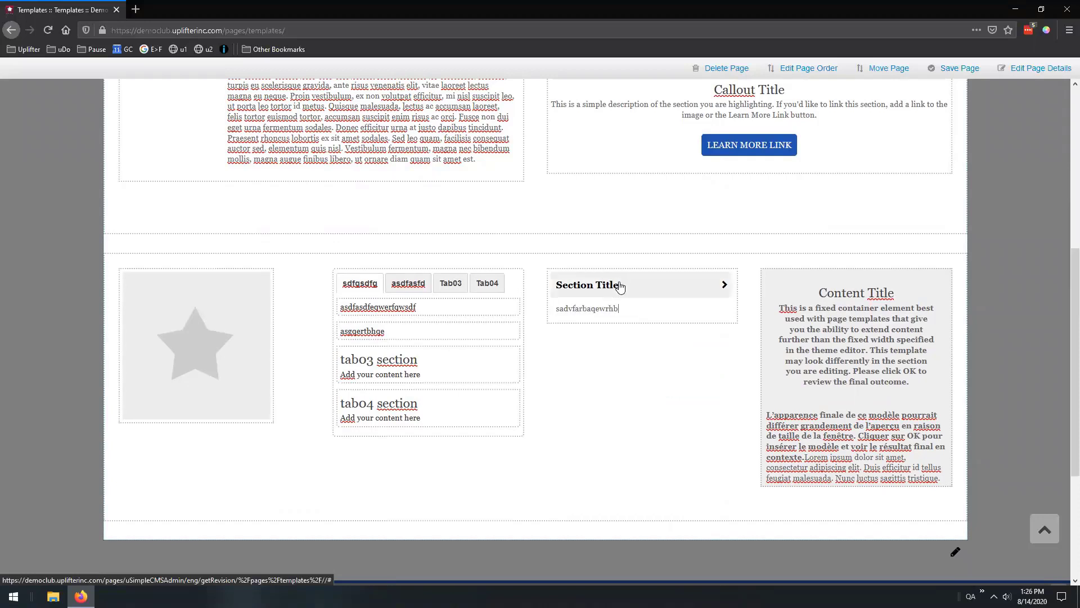
# Step: Change the toggle block's heading to "Title" and save the page
pyautogui.moveTo(619, 285); pyautogui.dragTo(559, 288)
pyautogui.write('Title')
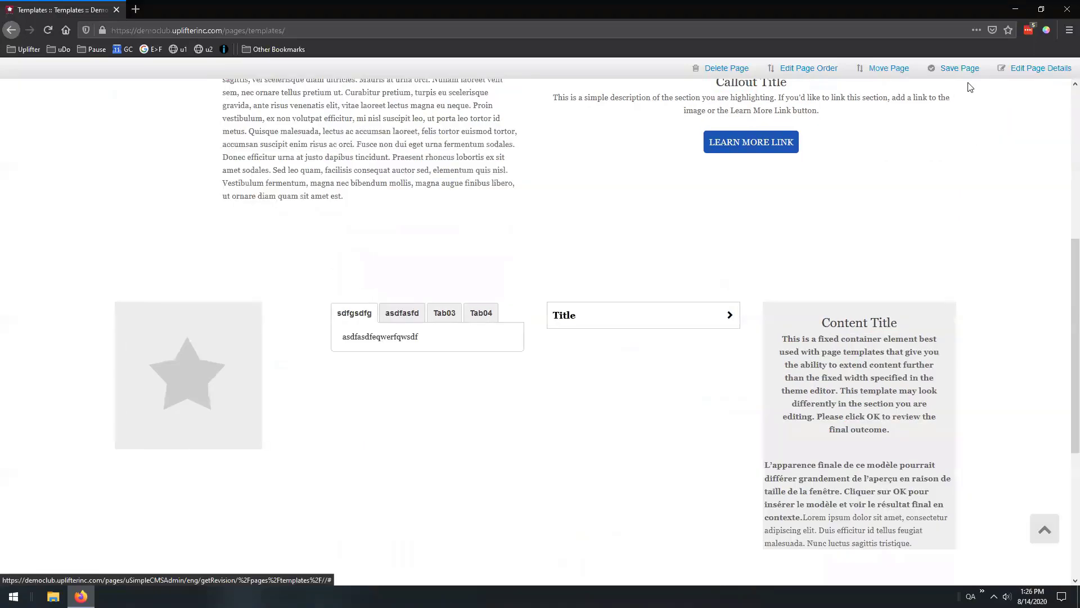
pyautogui.click(952, 70)
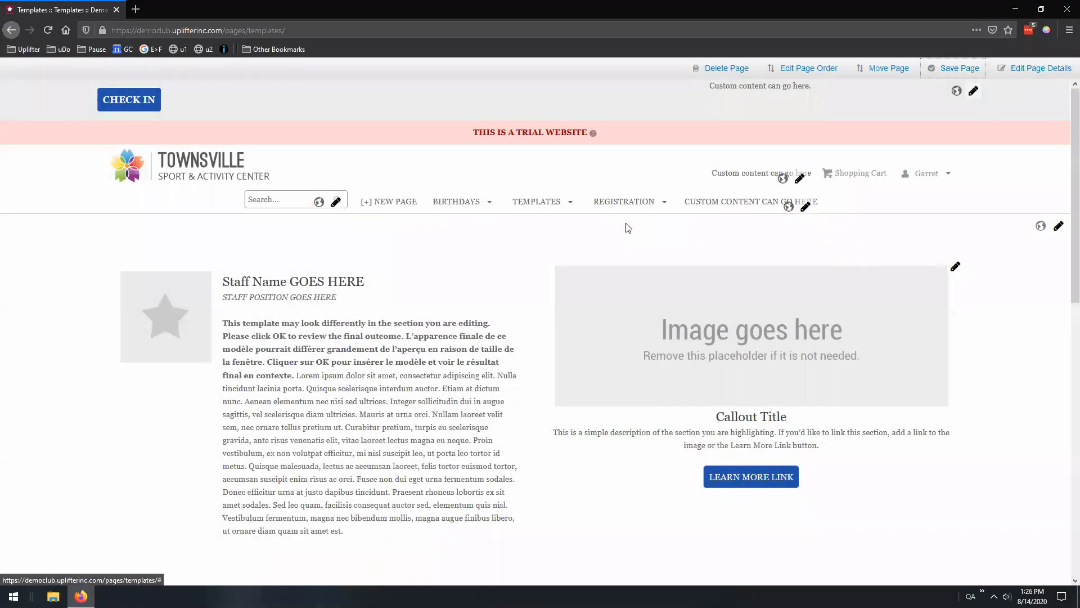
# Step: Expand and collapse the saved toggle block several times to check how its content shows and hides
pyautogui.scroll(-6, 647, 248)
pyautogui.click(633, 316)
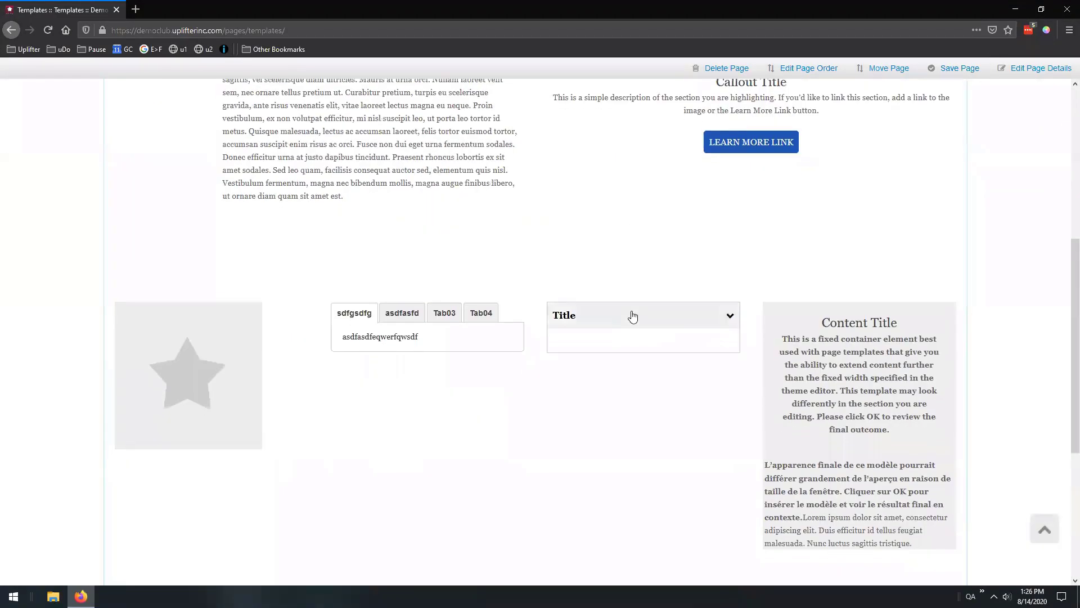
pyautogui.click(633, 316)
pyautogui.click(633, 317)
pyautogui.click(664, 317)
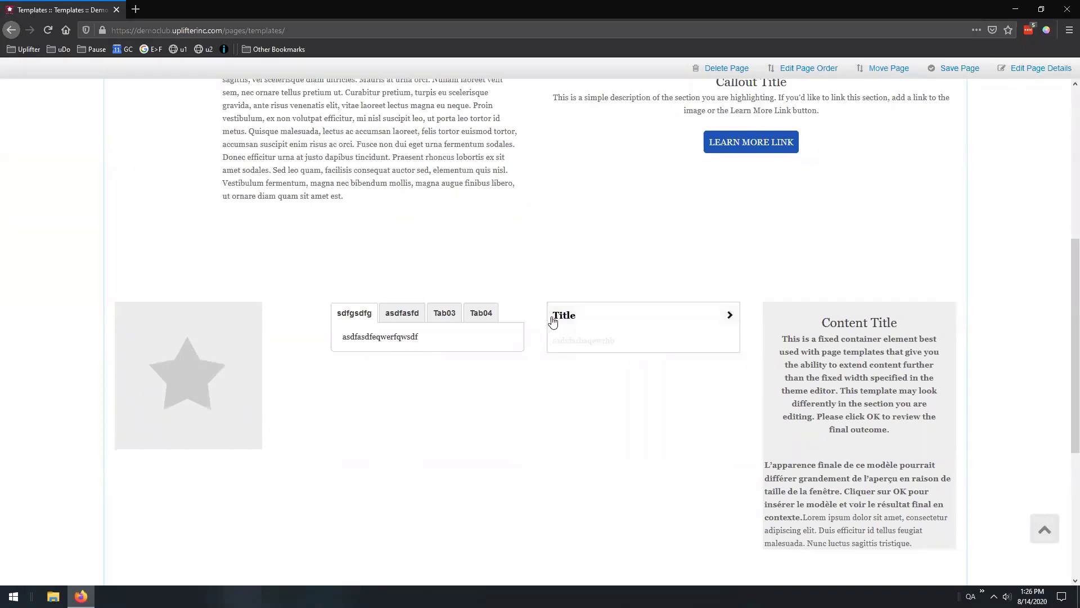
pyautogui.click(659, 319)
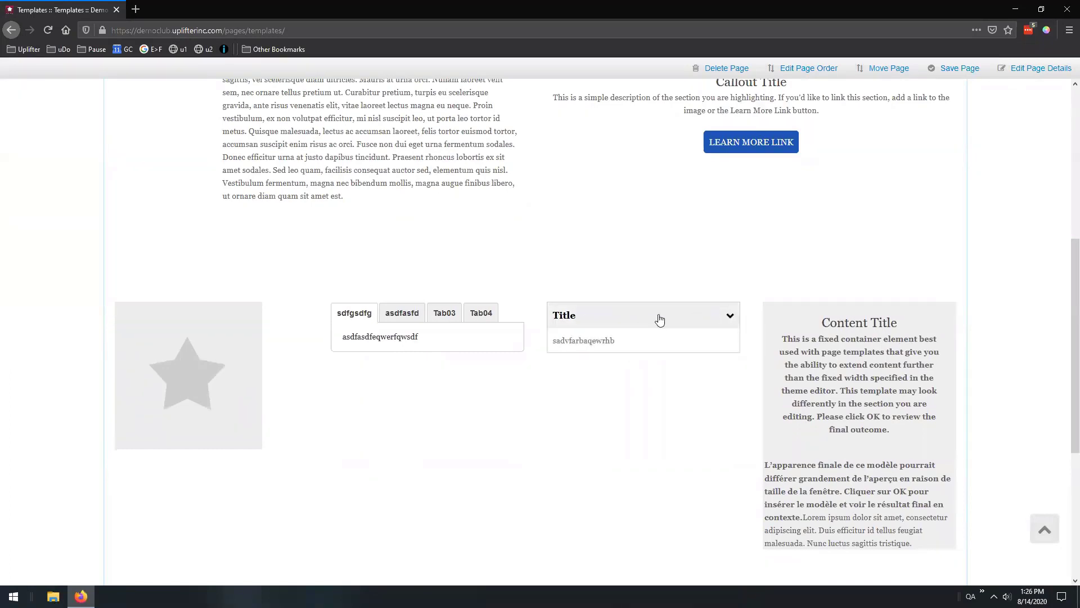
pyautogui.click(659, 317)
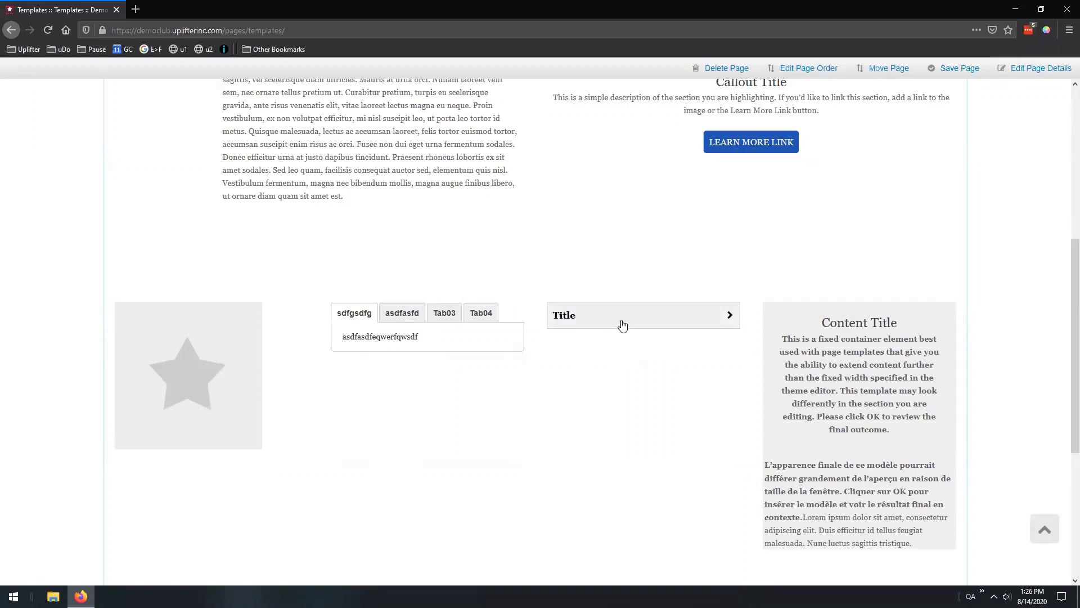
pyautogui.click(641, 319)
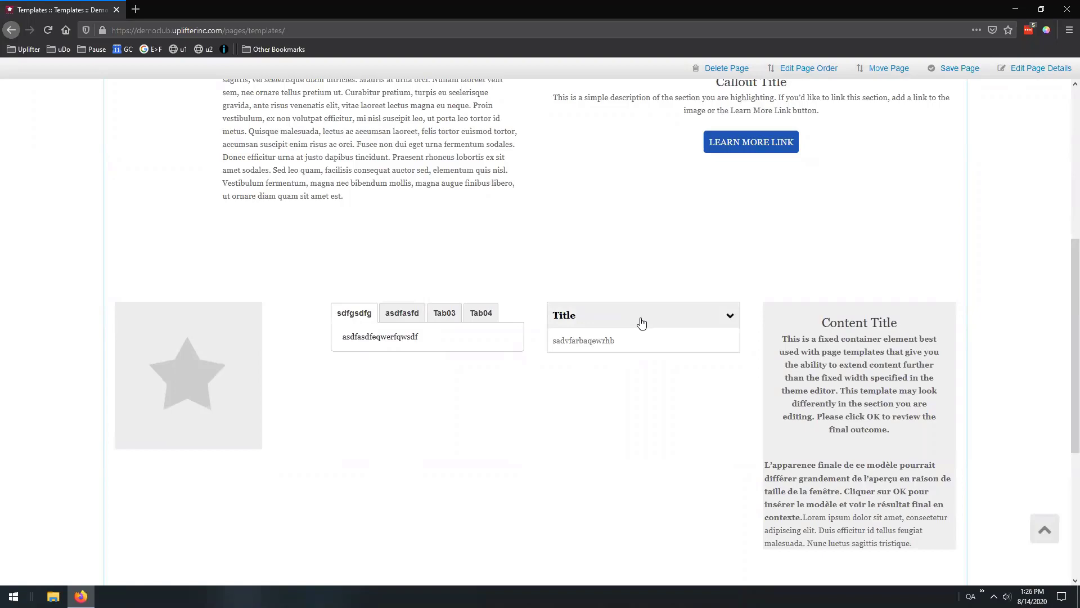
pyautogui.click(641, 322)
# Step: Look over the finished Templates page and go to the site's home page
pyautogui.scroll(-3, 1061, 309)
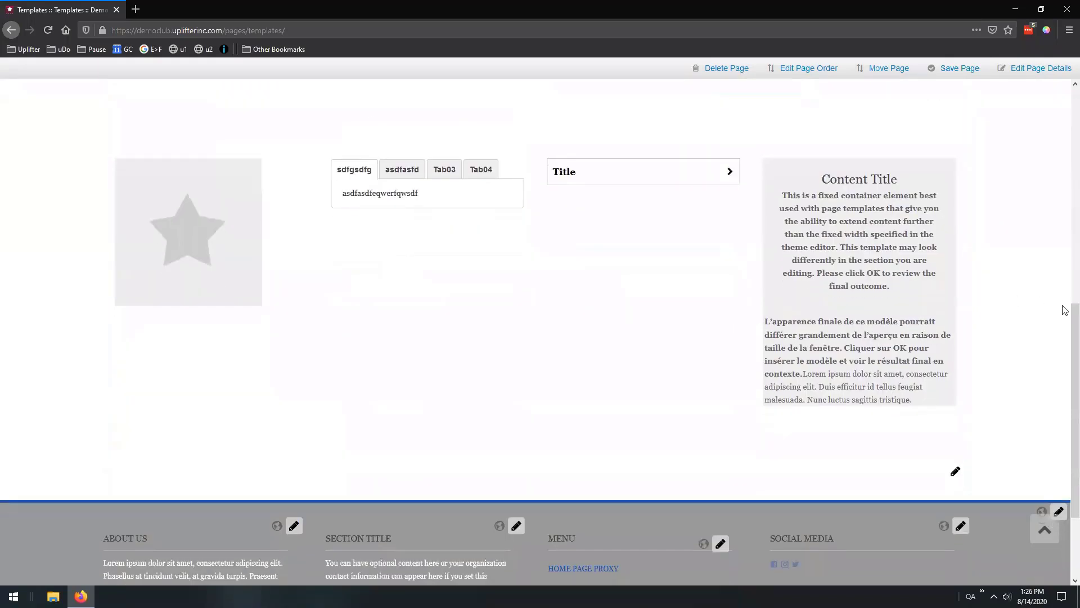
pyautogui.scroll(5, 1008, 248)
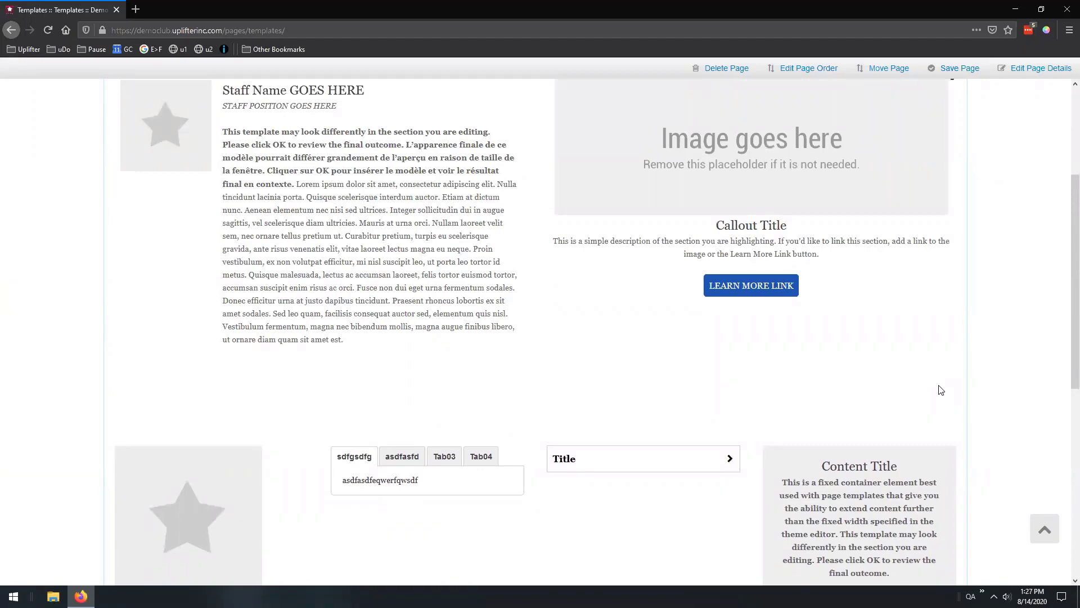
pyautogui.scroll(3, 295, 271)
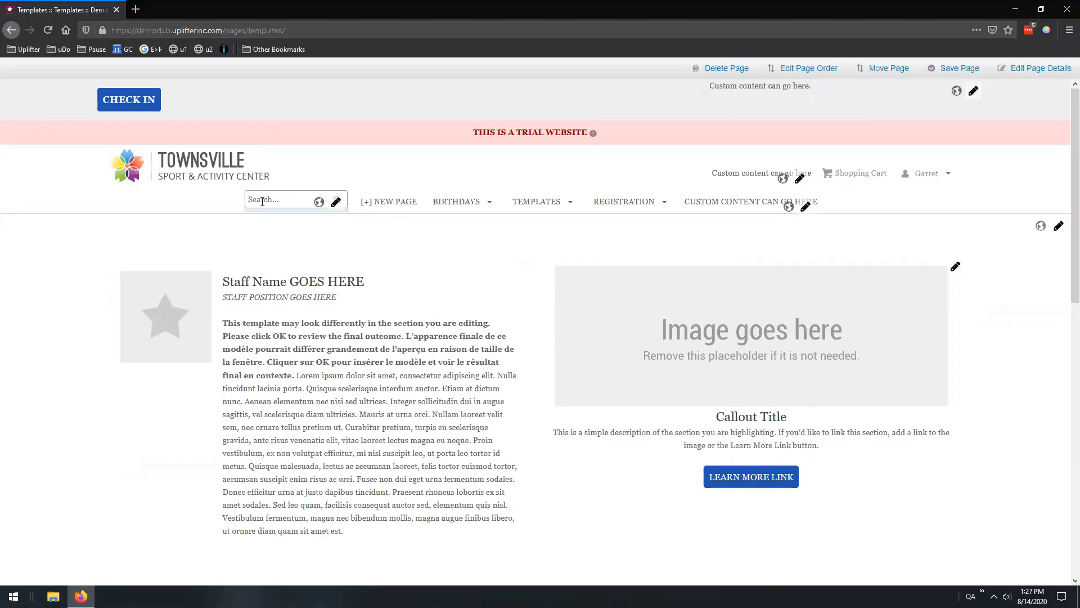
pyautogui.click(235, 179)
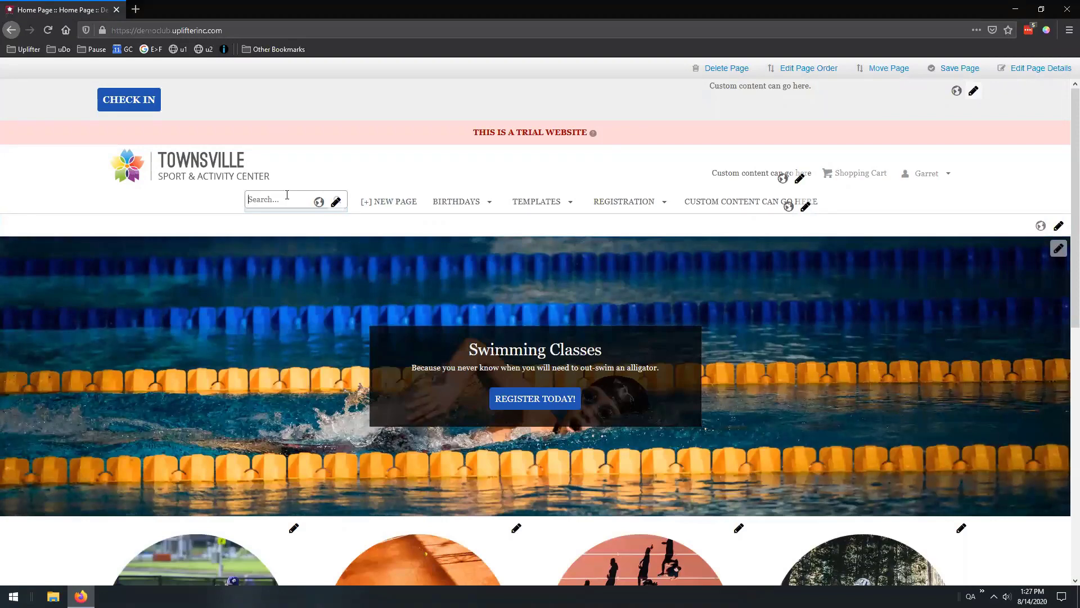
# Step: Search the site for "birthdays", open the Birthdays page from the results and look it over
pyautogui.write('birthdays')
pyautogui.press('Return')
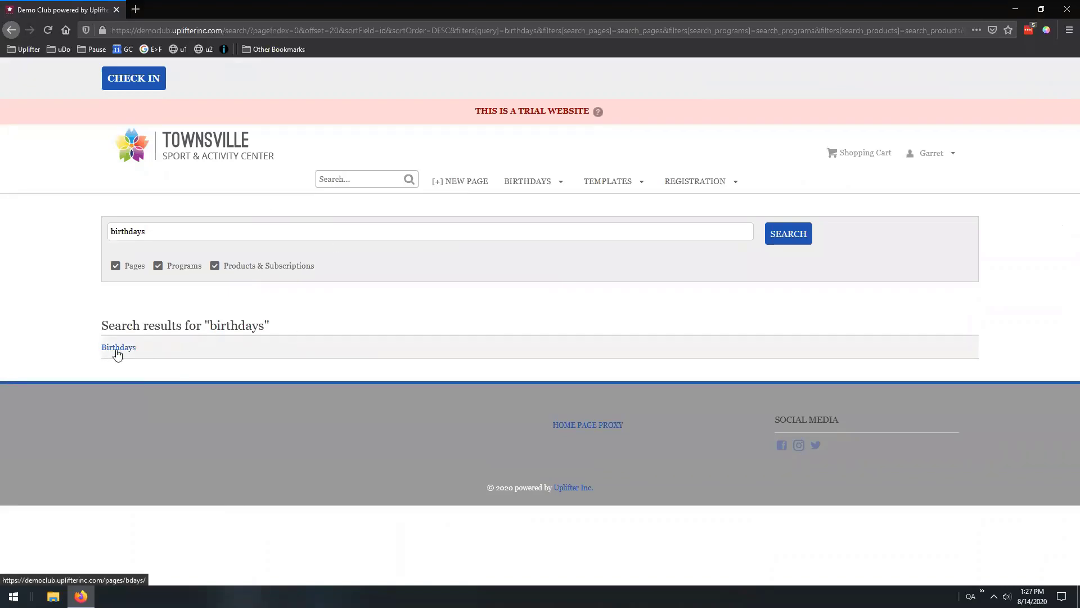
pyautogui.click(117, 349)
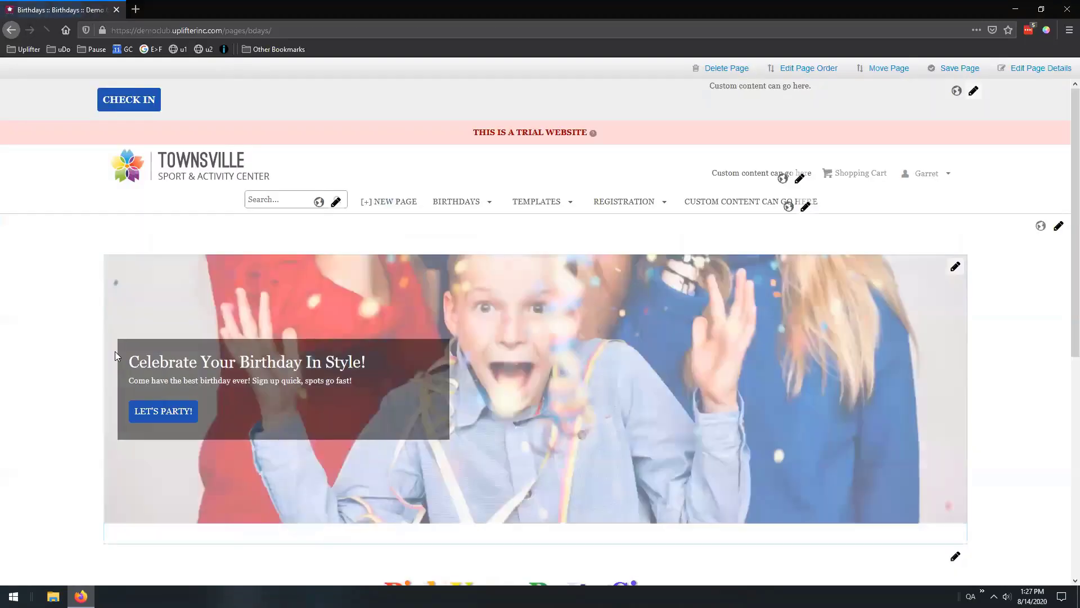
pyautogui.scroll(-3, 466, 364)
pyautogui.scroll(4, 465, 360)
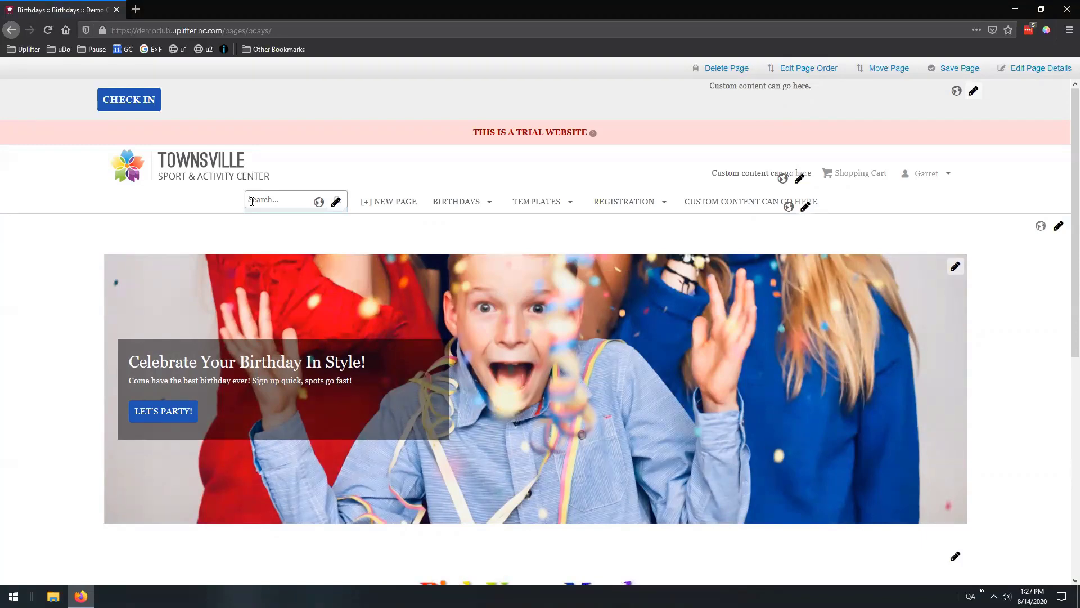
# Step: Open the site's admin area and go to the Programs list
pyautogui.moveTo(926, 181)
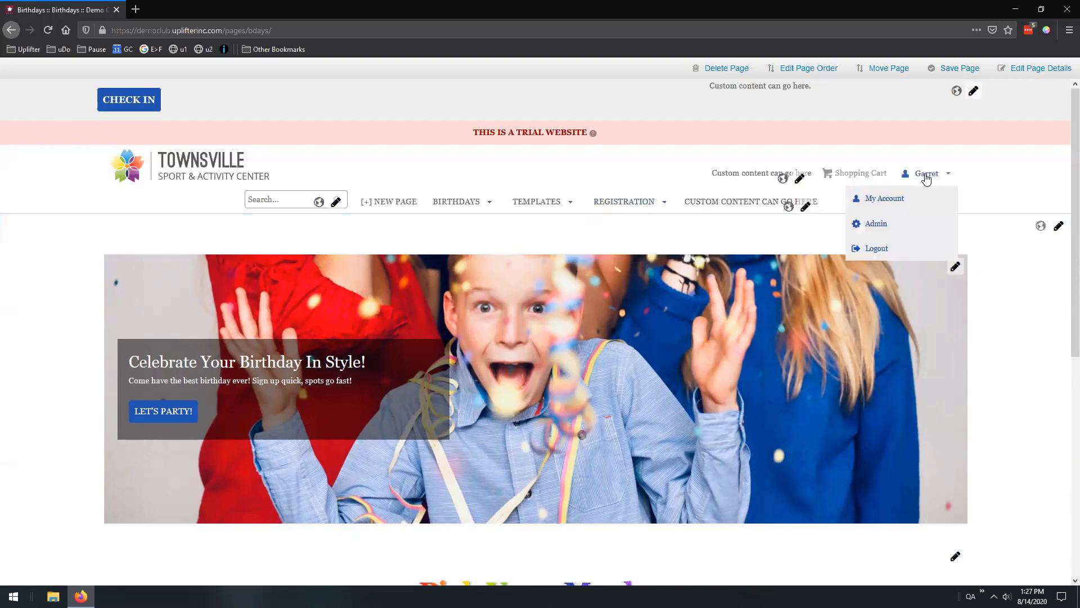
pyautogui.click(874, 225)
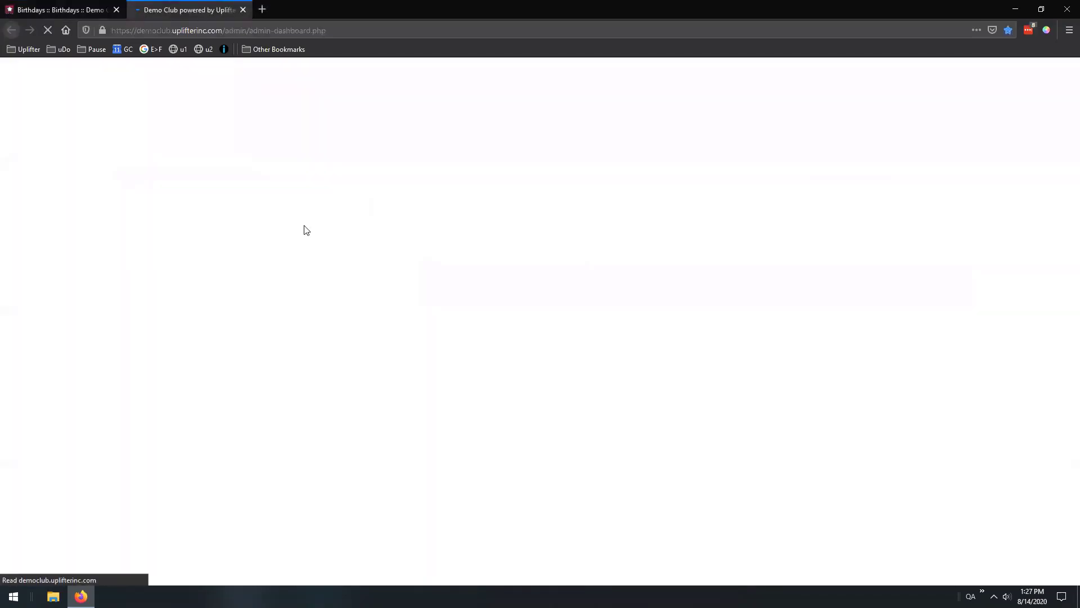
pyautogui.moveTo(97, 193)
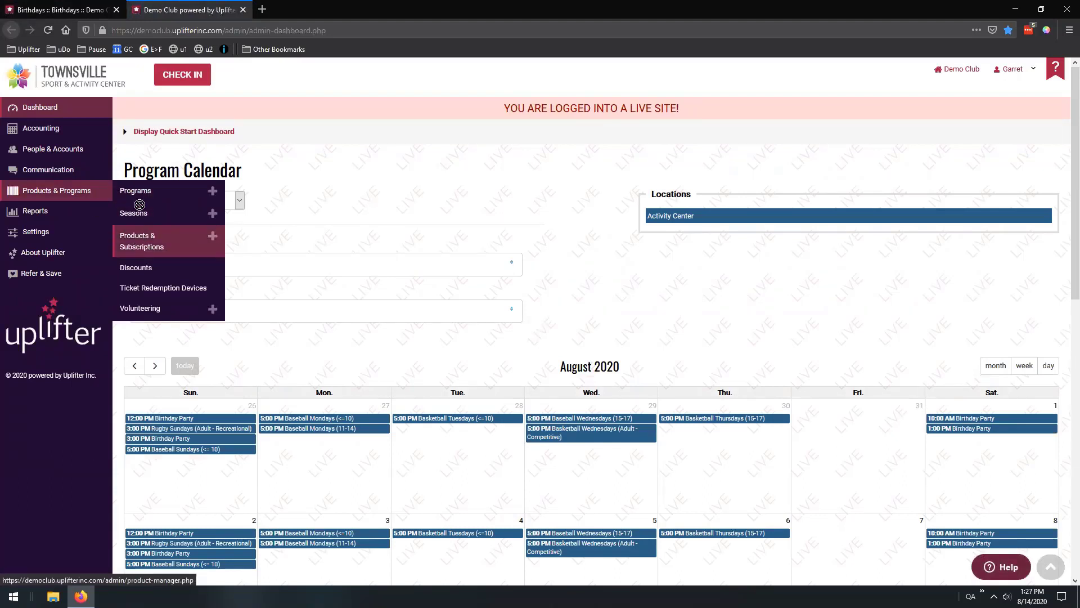
pyautogui.click(140, 203)
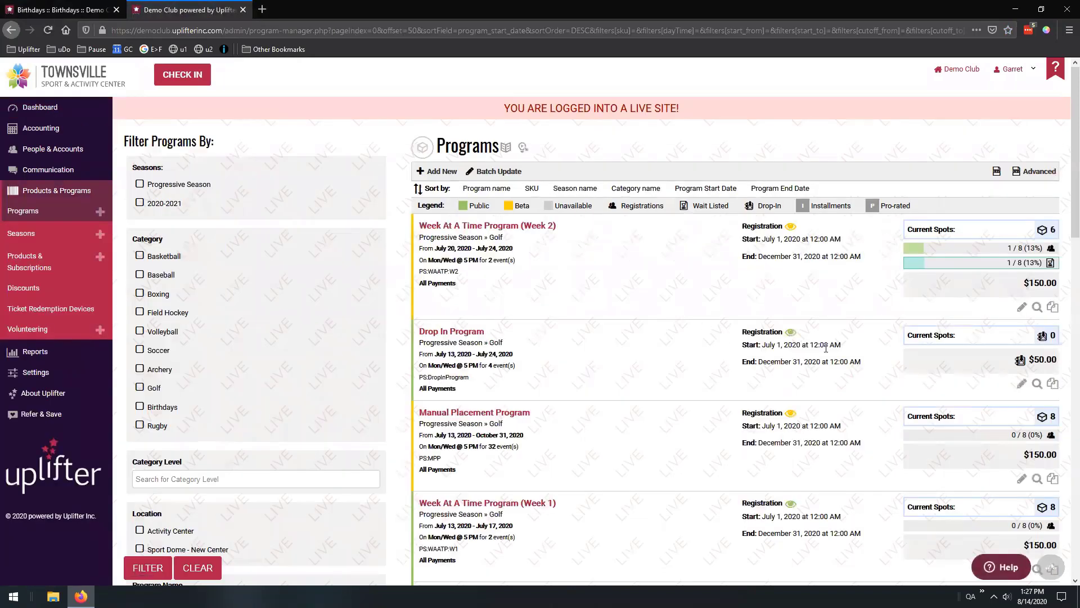
# Step: Open the Drop In Program for editing and examine its registration option for hiding it from the general site search
pyautogui.click(1021, 385)
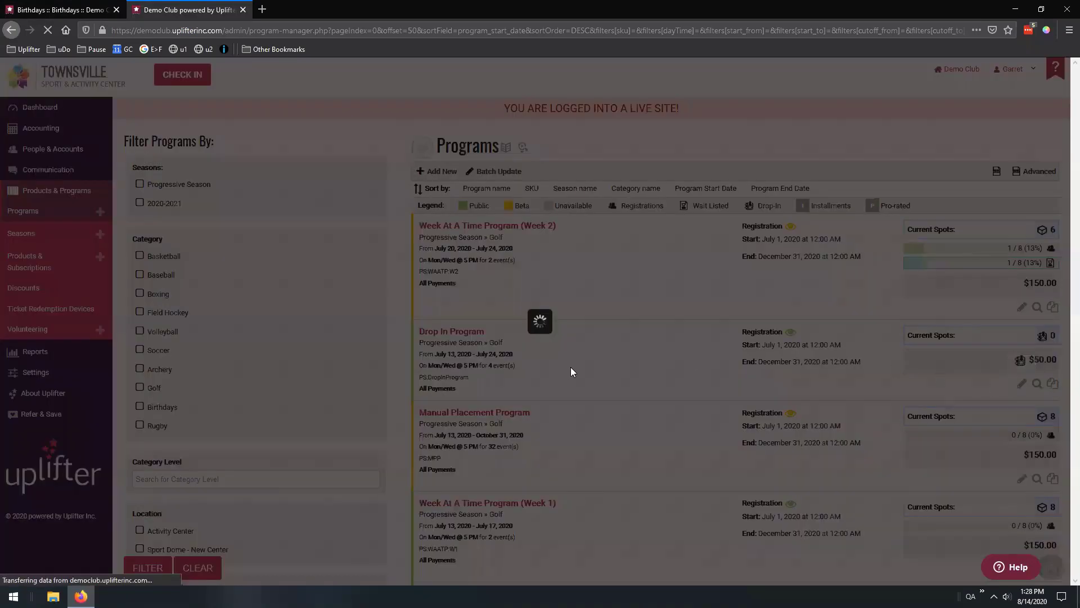
pyautogui.scroll(-3, 292, 363)
pyautogui.scroll(-5, 292, 363)
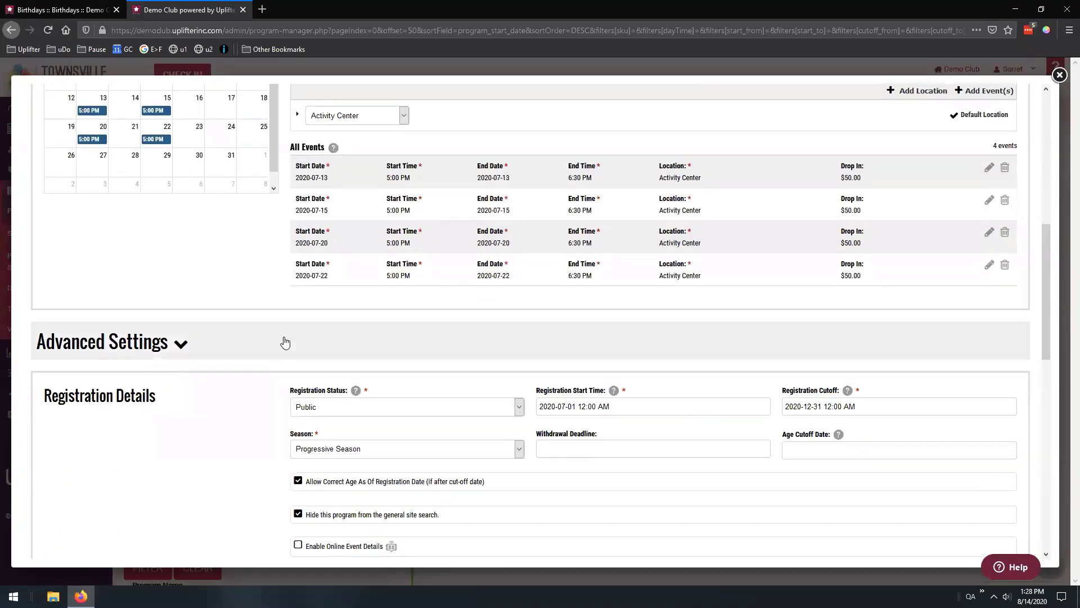
pyautogui.scroll(-3, 284, 336)
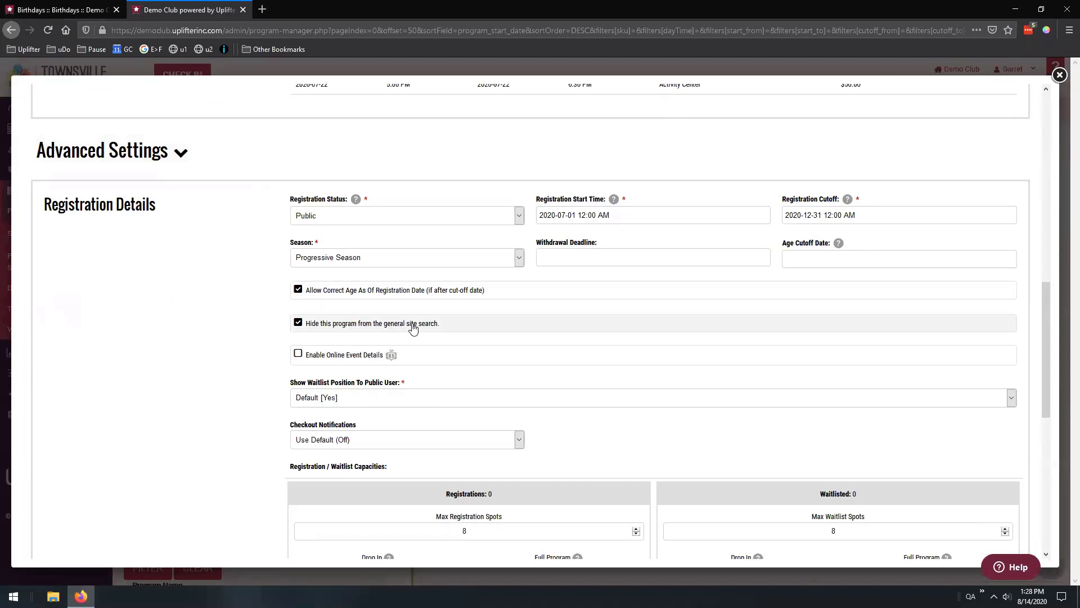
pyautogui.hotkey('ctrl', 'pageup')
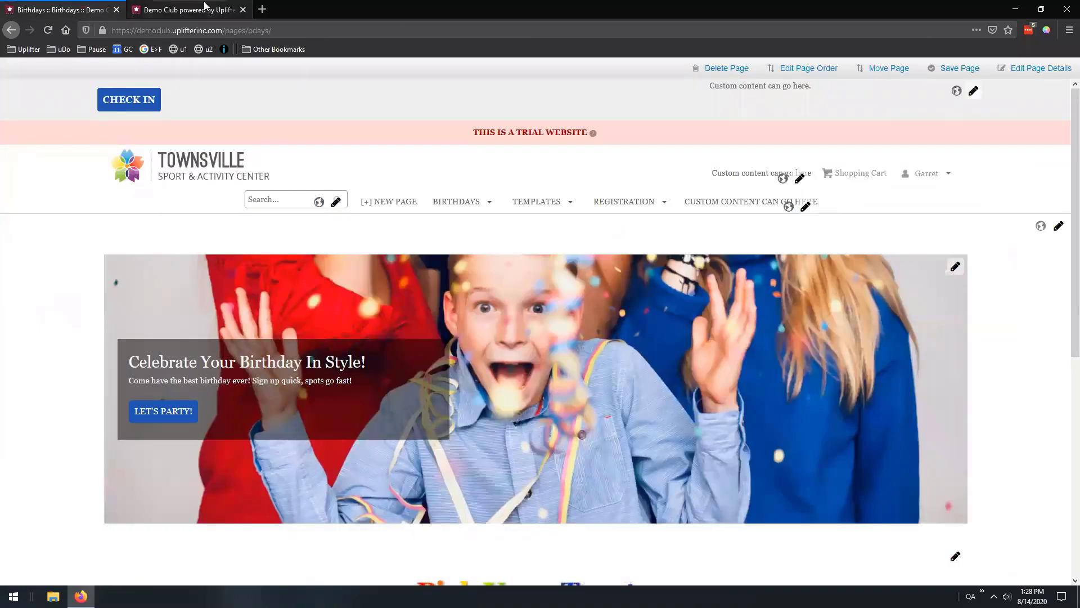
pyautogui.click(186, 10)
pyautogui.scroll(1, 389, 298)
pyautogui.scroll(10, 386, 295)
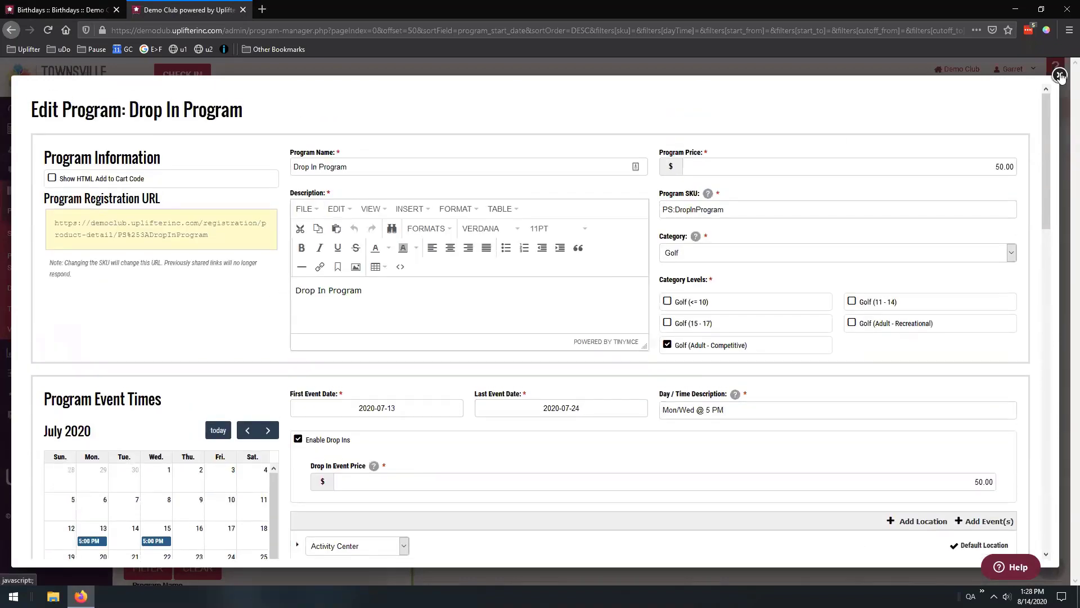
# Step: Return to the public site and search for "drop in"
pyautogui.hotkey('ctrl', 'pageup')
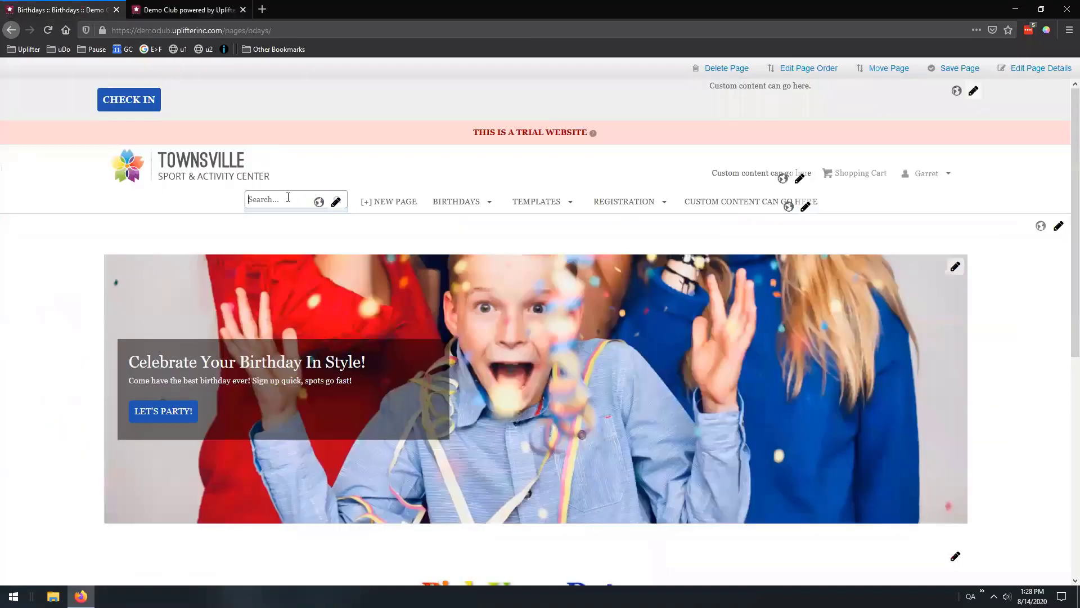
pyautogui.write('drop in')
pyautogui.press('Return')
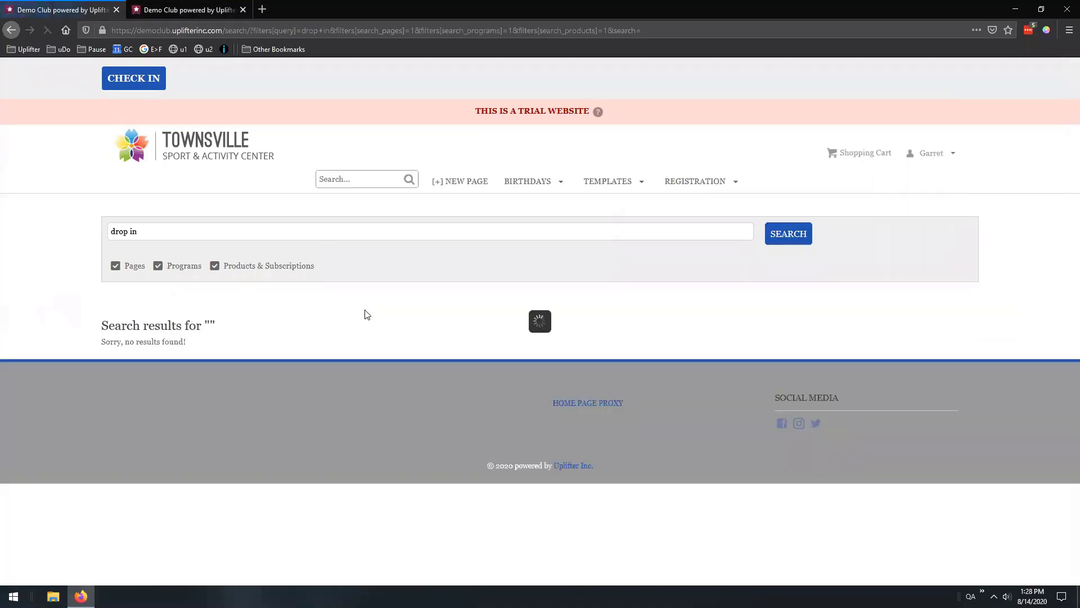
# Step: Turn off hiding the Drop In Program from the general site search and update the program
pyautogui.click(199, 10)
pyautogui.scroll(-4, 285, 357)
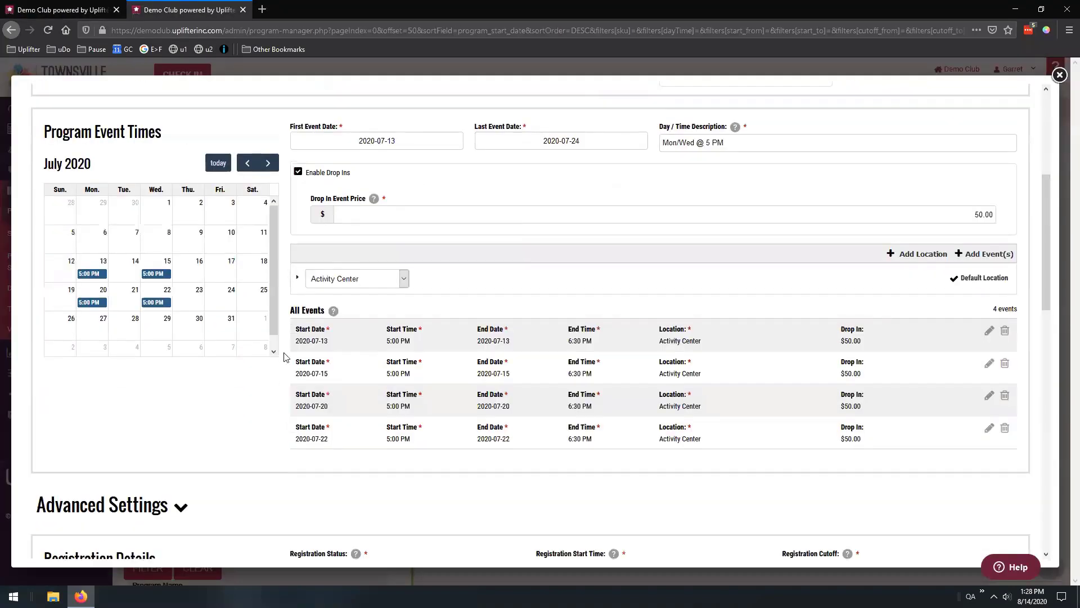
pyautogui.scroll(-8, 285, 357)
pyautogui.scroll(-6, 152, 361)
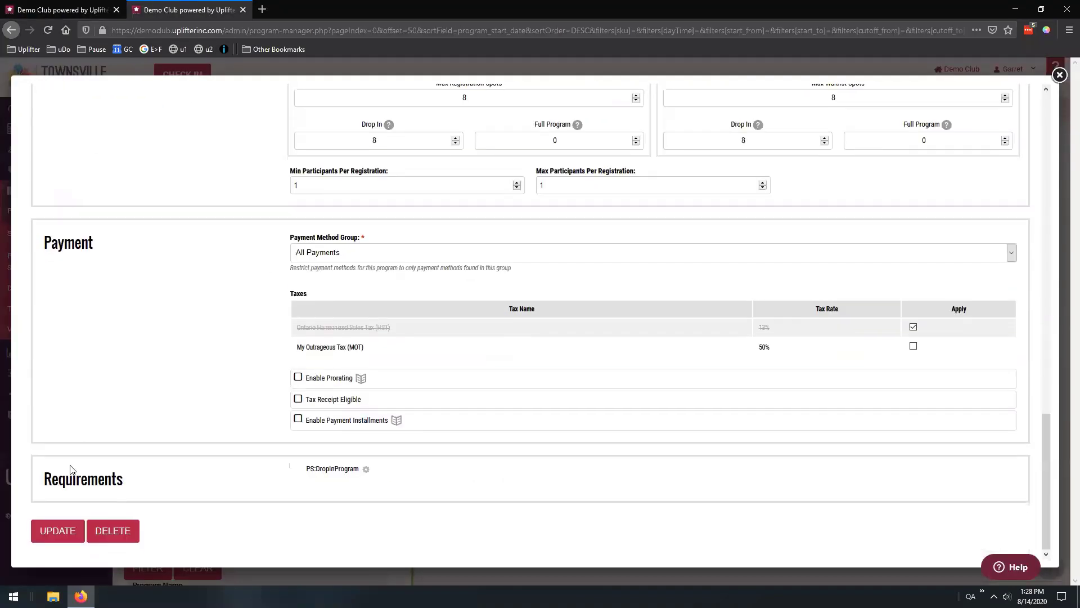
pyautogui.click(62, 528)
# Step: Repeat the "drop in" search from the public home page, open the Drop In Program result, and return to the home page
pyautogui.click(96, 14)
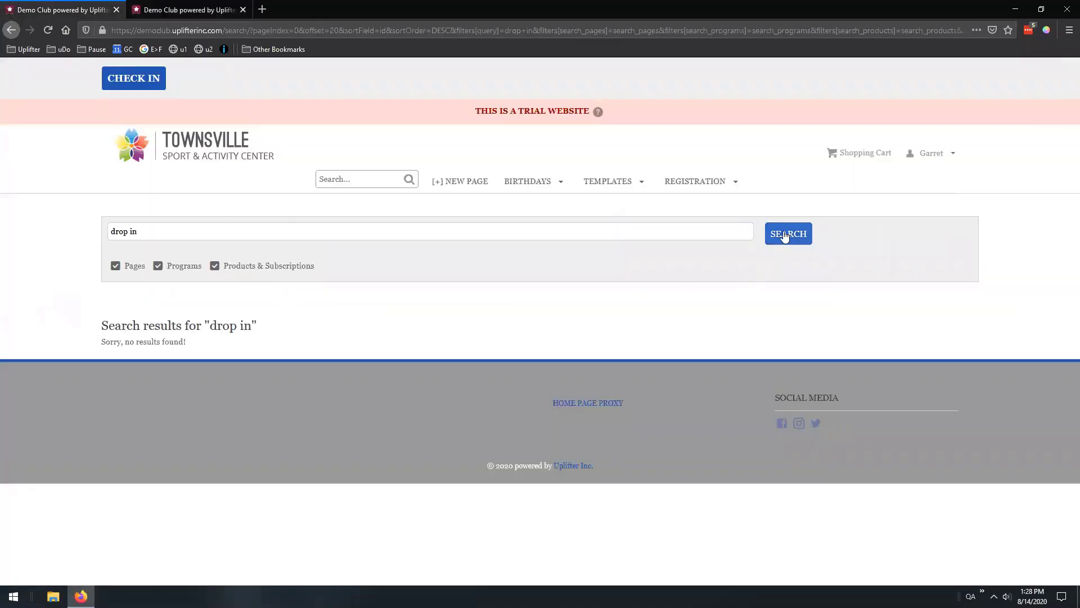
pyautogui.click(208, 145)
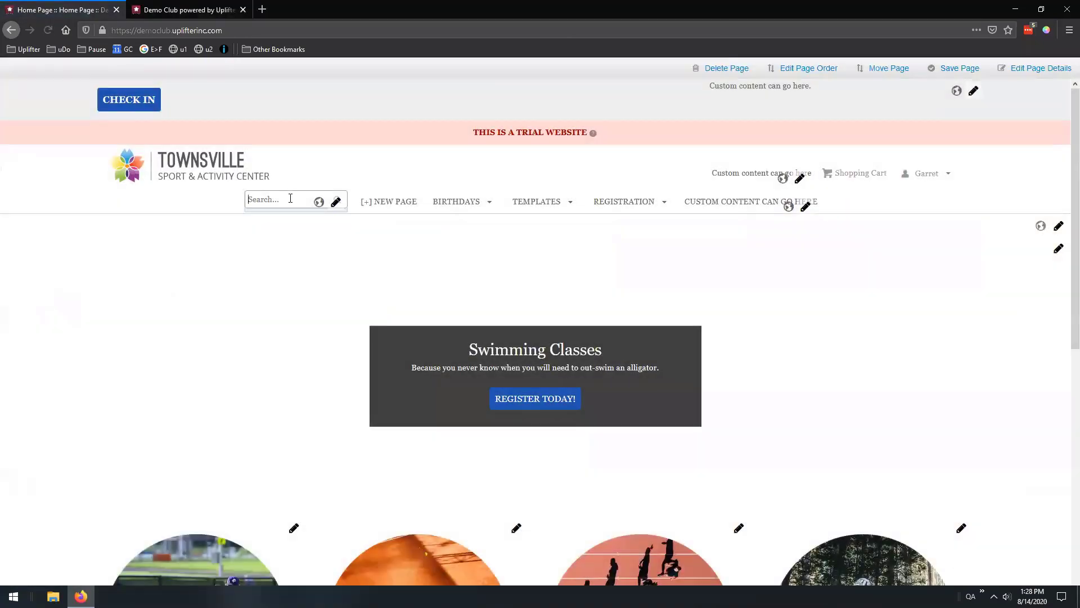
pyautogui.click(290, 198)
pyautogui.write('drop in')
pyautogui.press('Return')
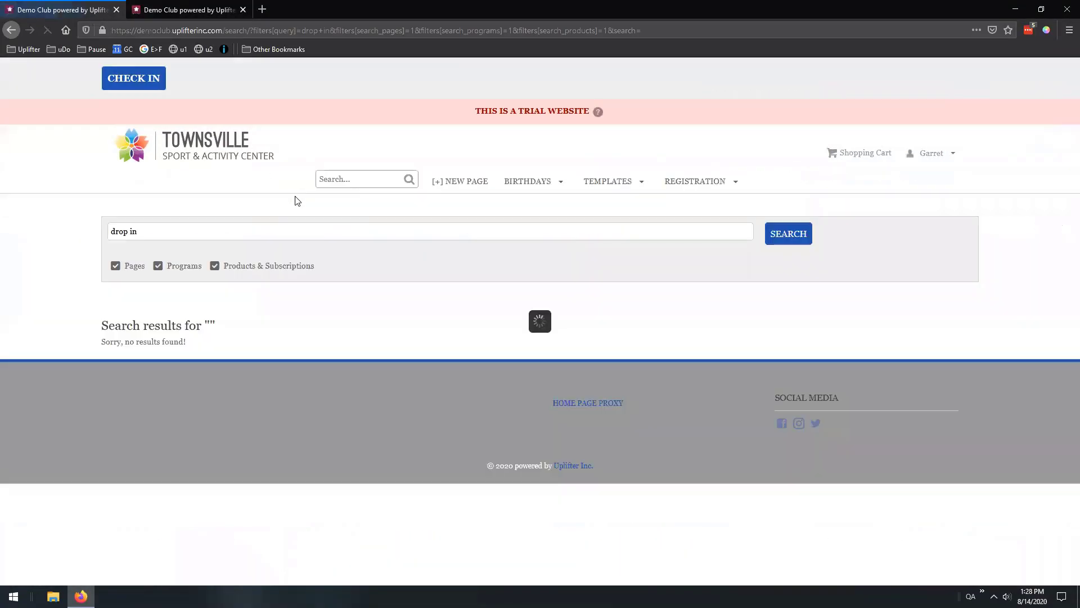
pyautogui.click(146, 349)
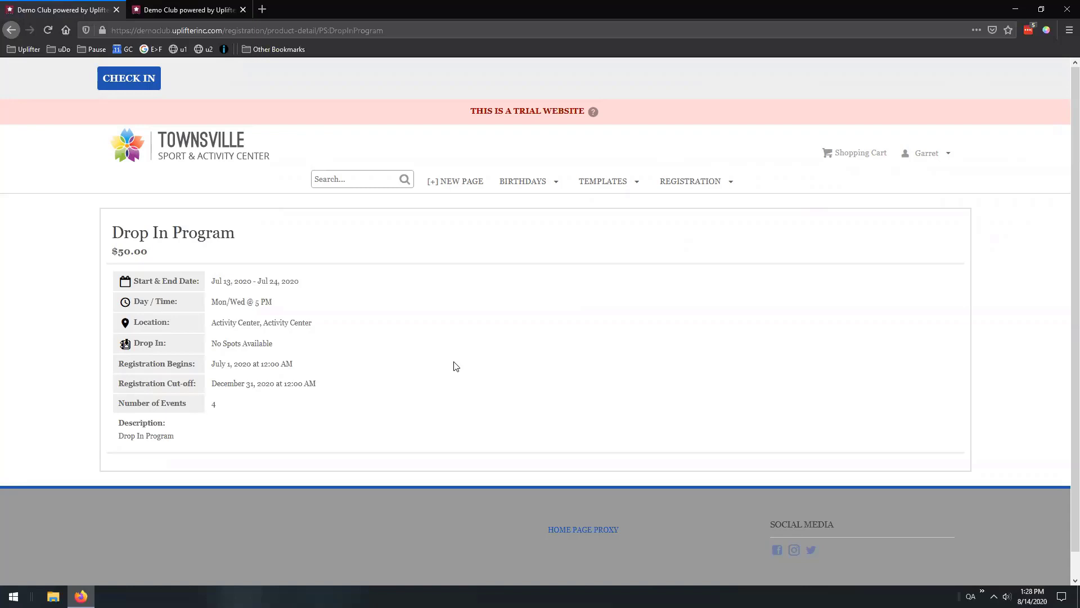
pyautogui.click(204, 153)
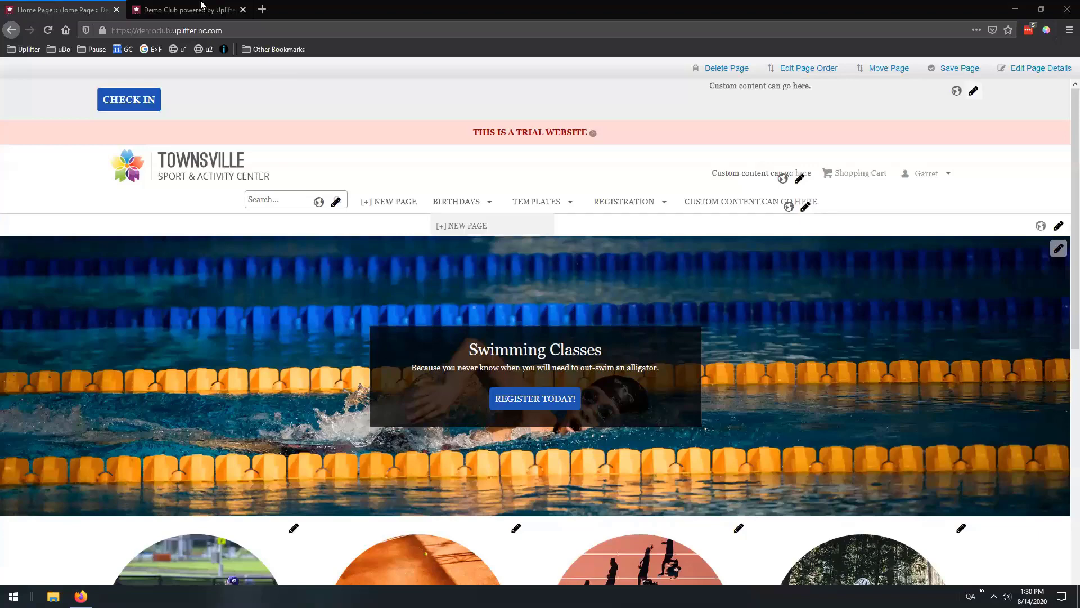
# Step: Open the Refer & Save form in the admin area and select the referral link below the message
pyautogui.hotkey('ctrl', 'Tab')
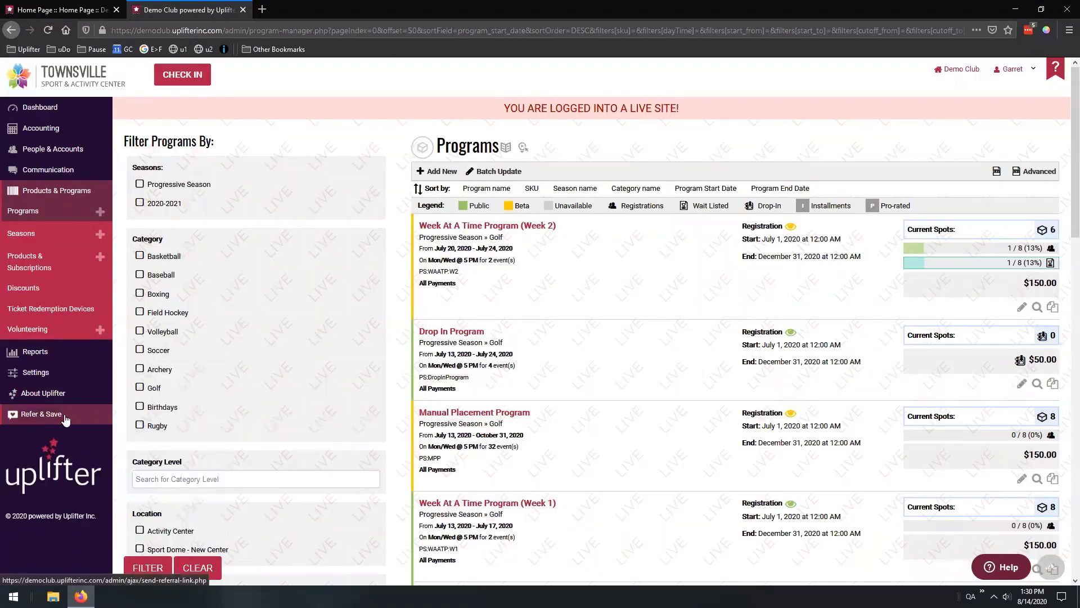
pyautogui.click(37, 415)
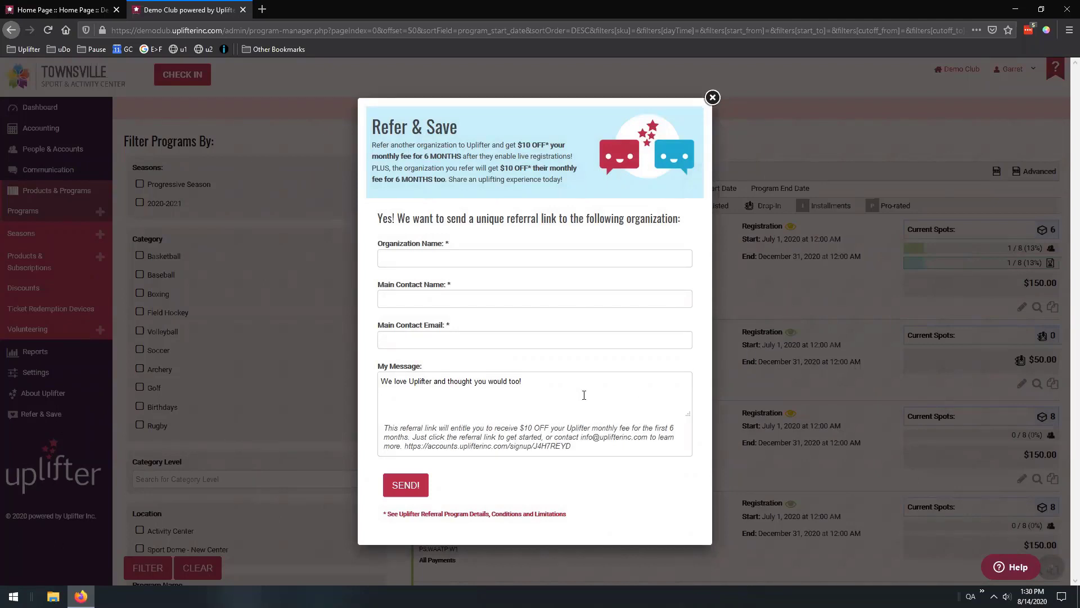
pyautogui.moveTo(571, 447); pyautogui.dragTo(404, 457)
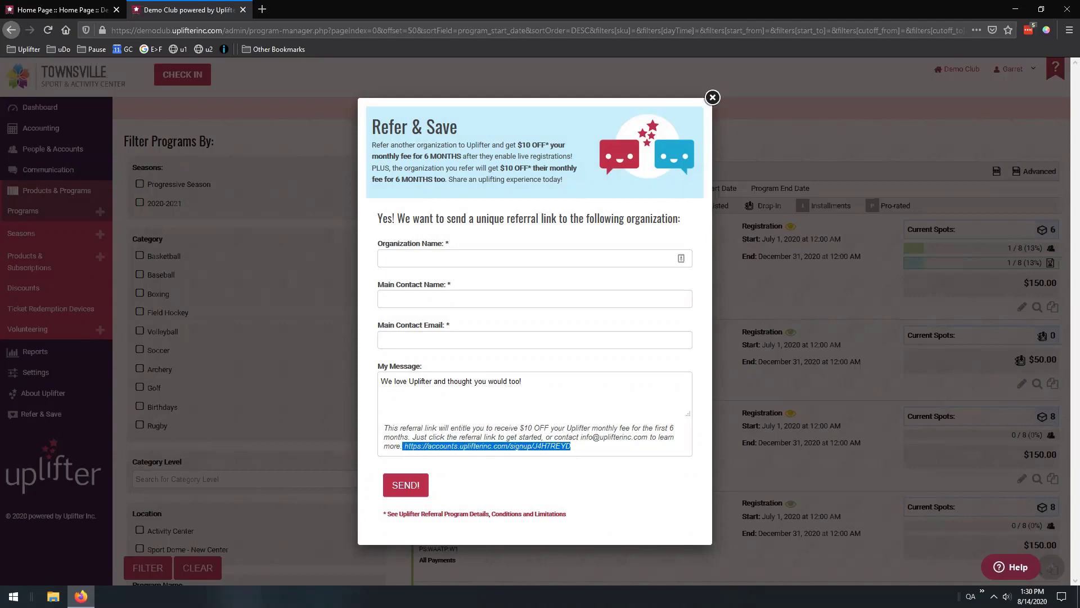